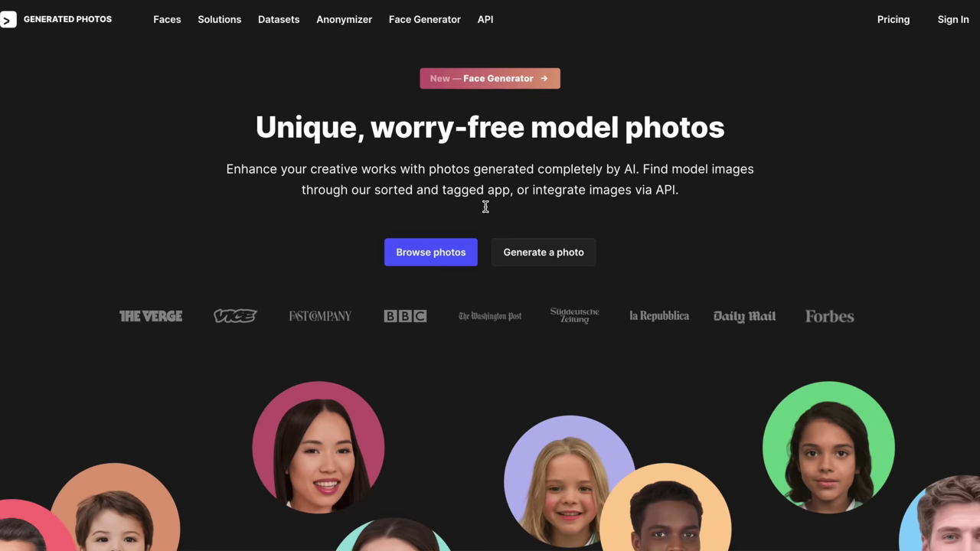
pyautogui.scroll(-3, 485, 207)
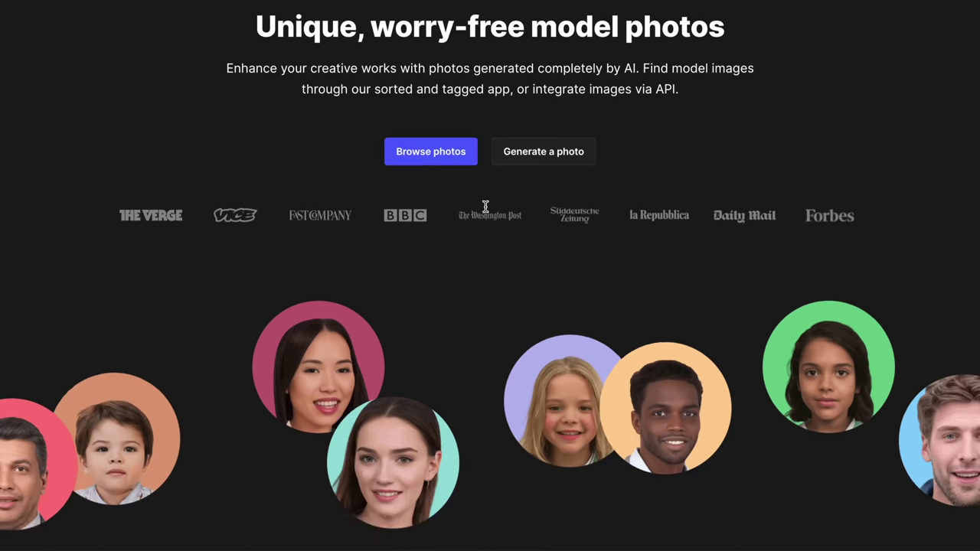
pyautogui.scroll(-1, 486, 212)
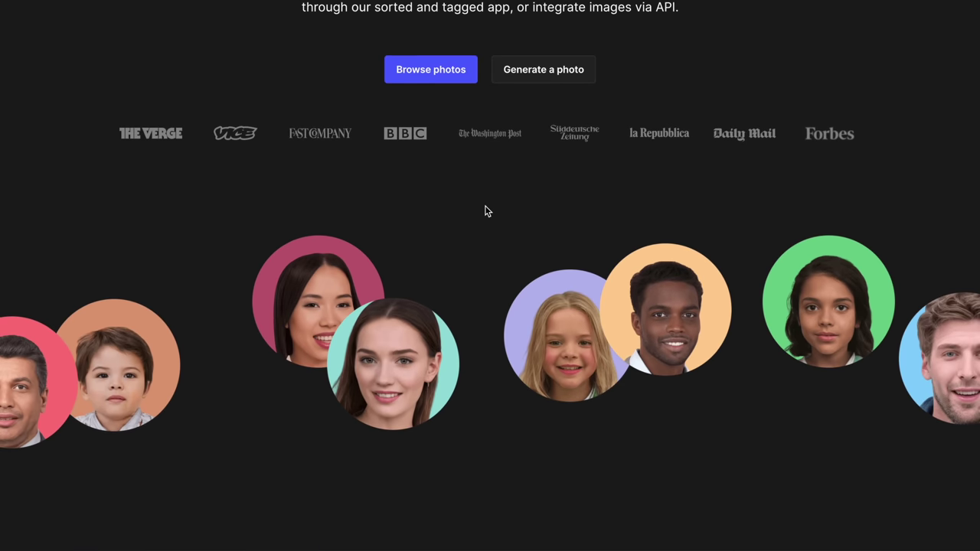
pyautogui.scroll(-7, 485, 212)
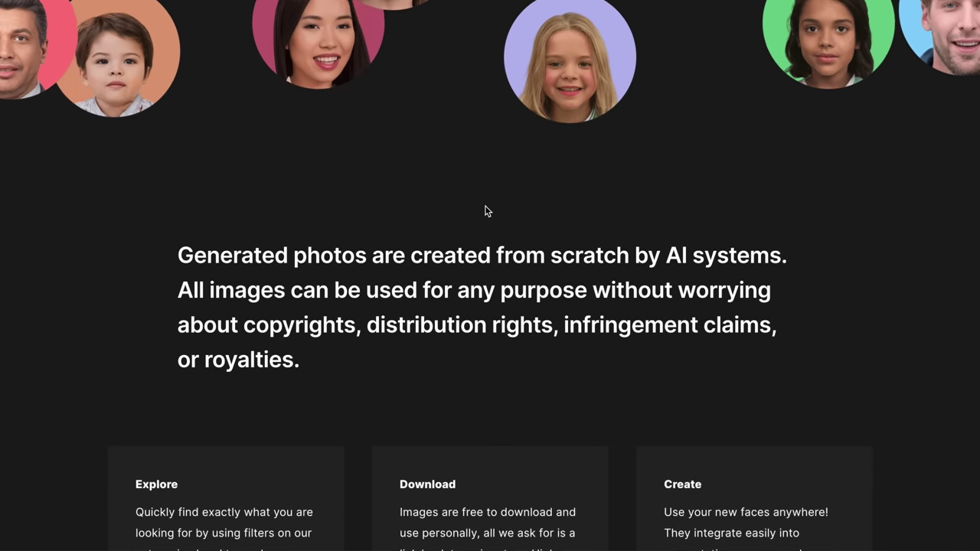
pyautogui.scroll(-6, 486, 212)
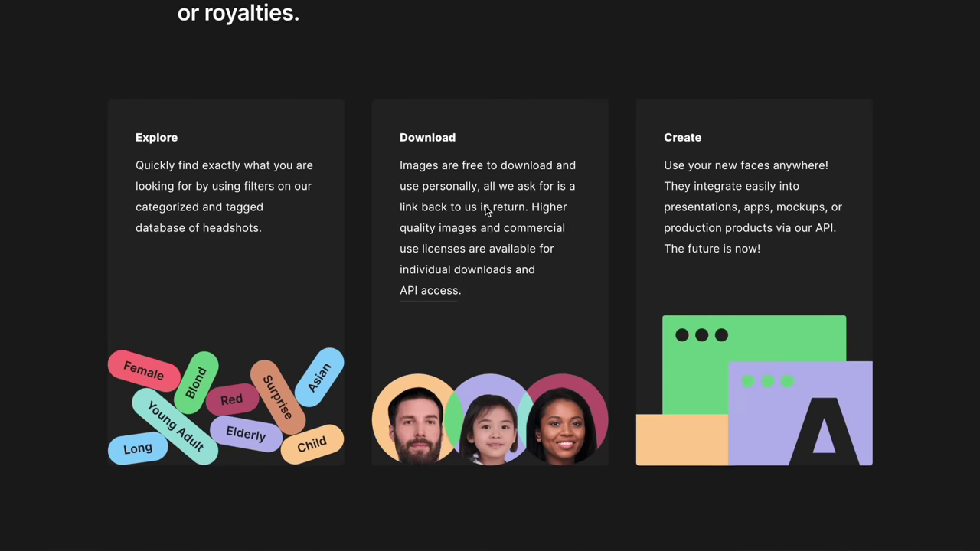
pyautogui.scroll(-4, 485, 212)
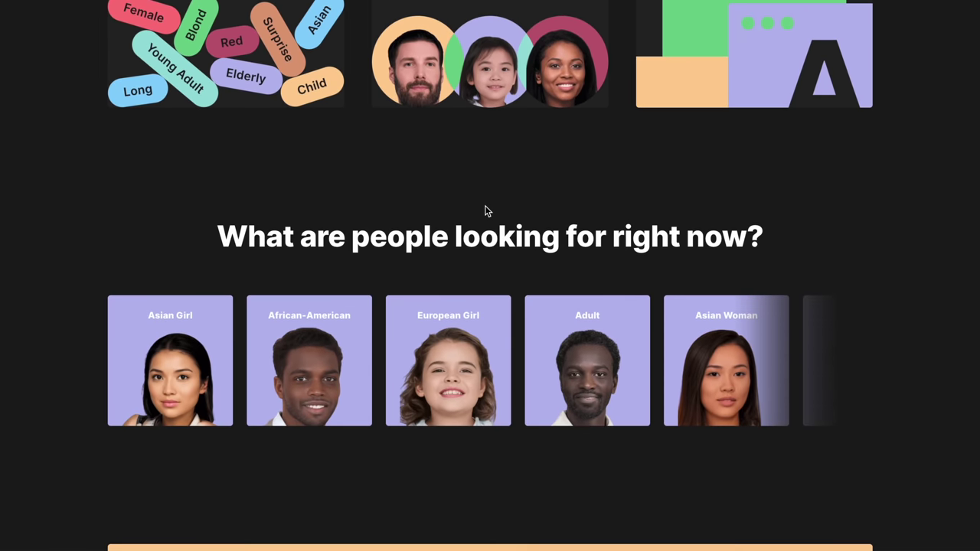
pyautogui.scroll(-4, 486, 212)
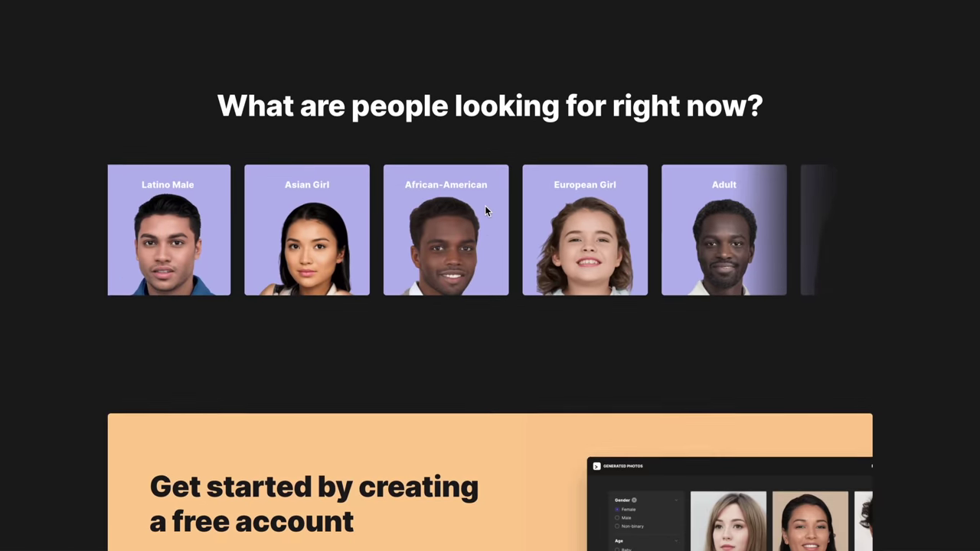
pyautogui.scroll(-2, 485, 212)
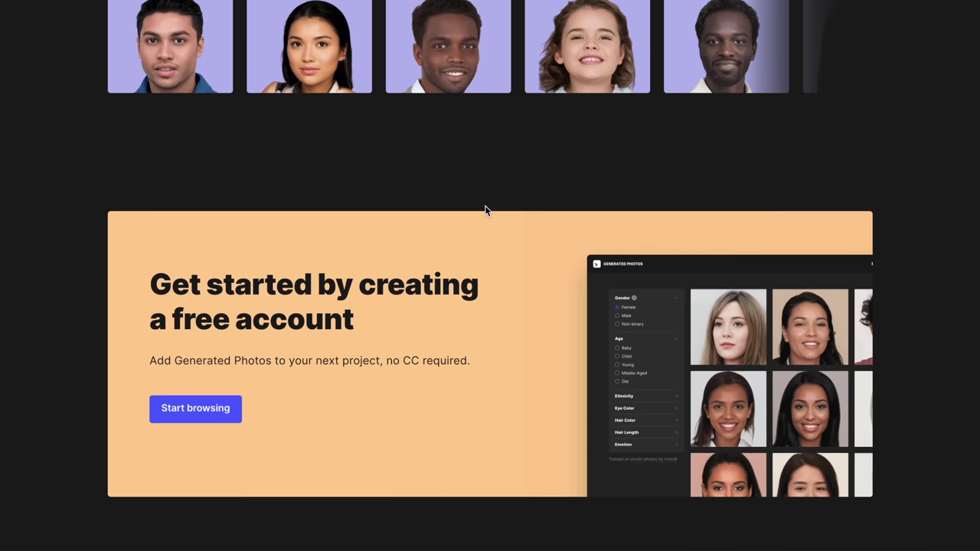
pyautogui.scroll(10, 485, 211)
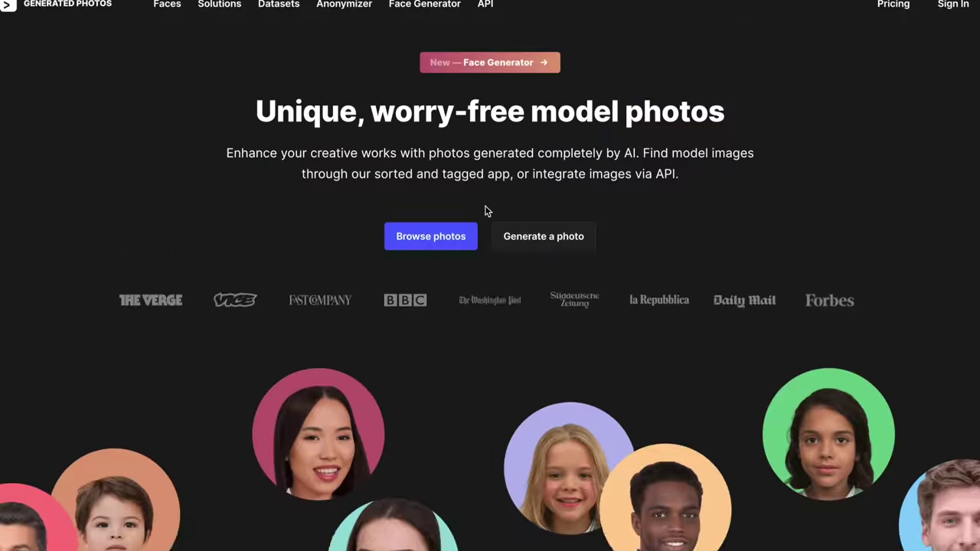
pyautogui.scroll(1, 485, 211)
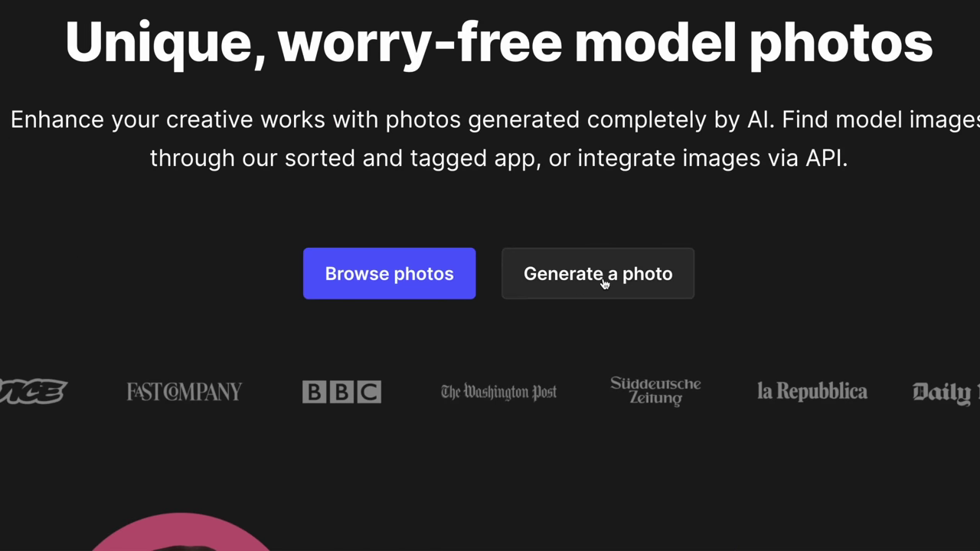
pyautogui.click(607, 279)
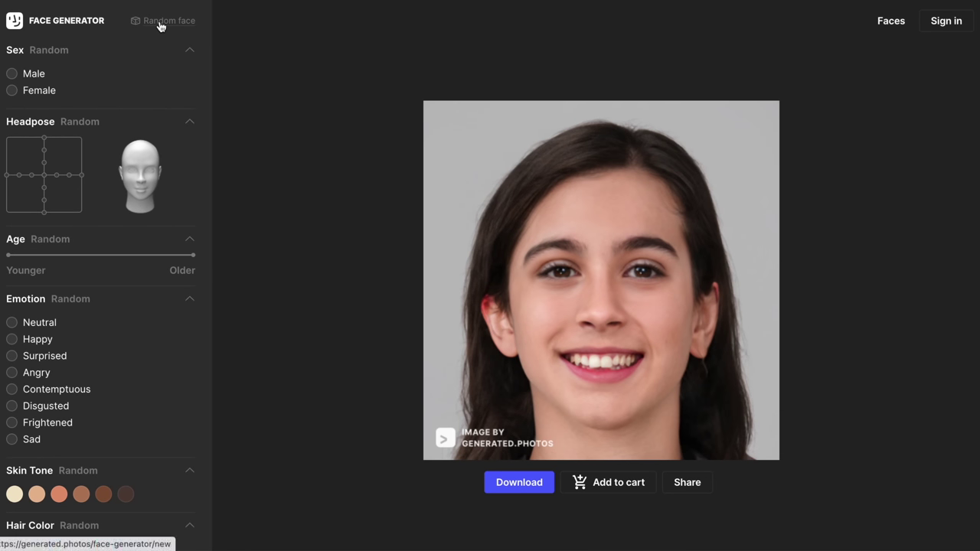
# - Generate a new random portrait, a dark-haired man, in the Face Generator
pyautogui.click(161, 27)
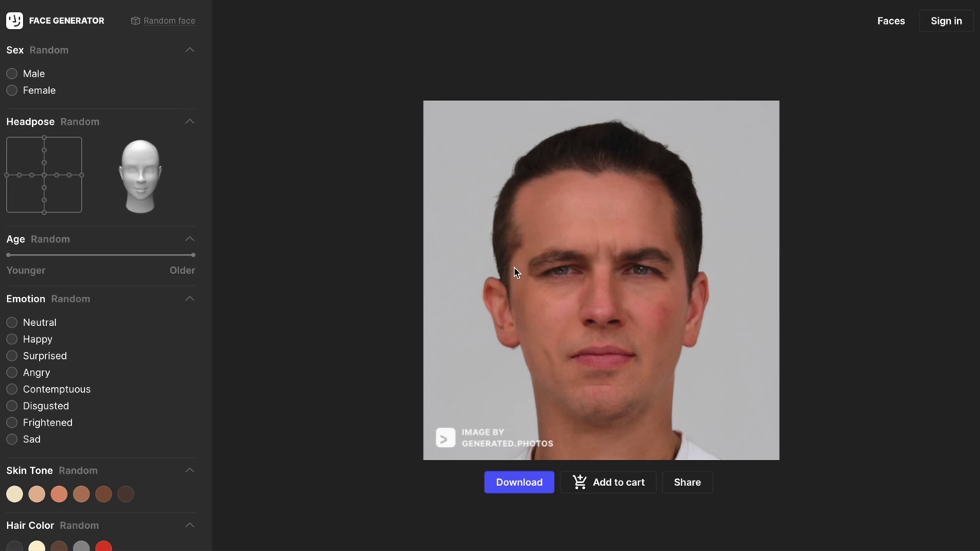
pyautogui.scroll(-1, 22, 367)
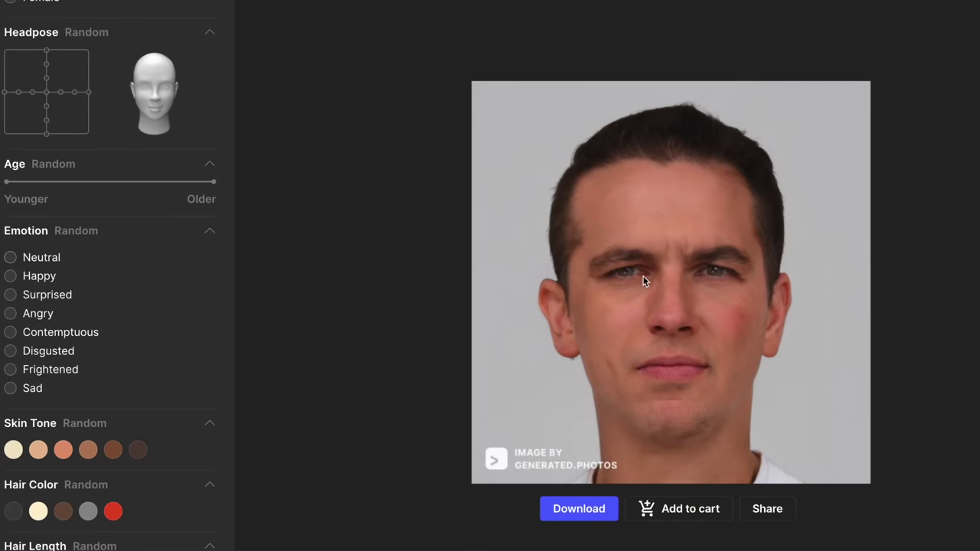
# - Try the Happy emotion on the face, then set and apply Angry instead
pyautogui.click(15, 278)
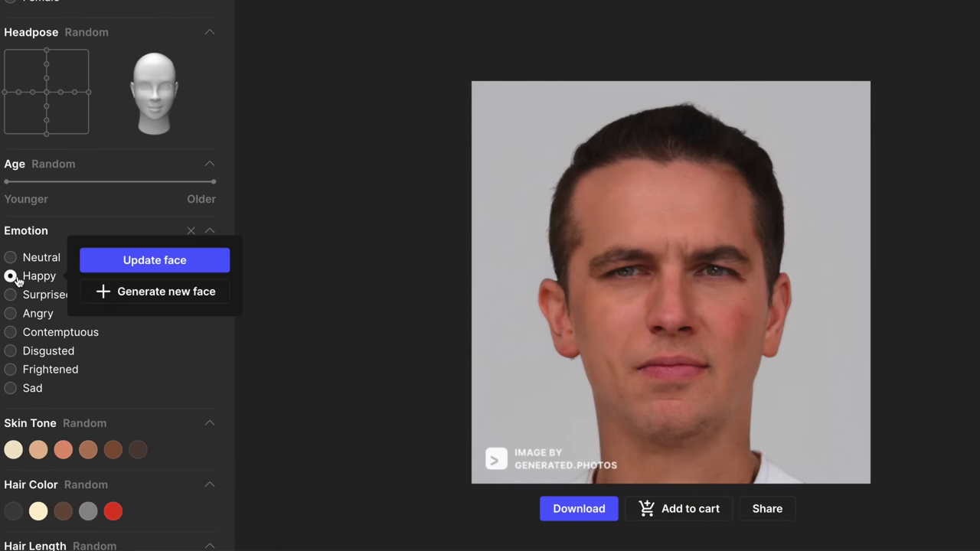
pyautogui.click(167, 262)
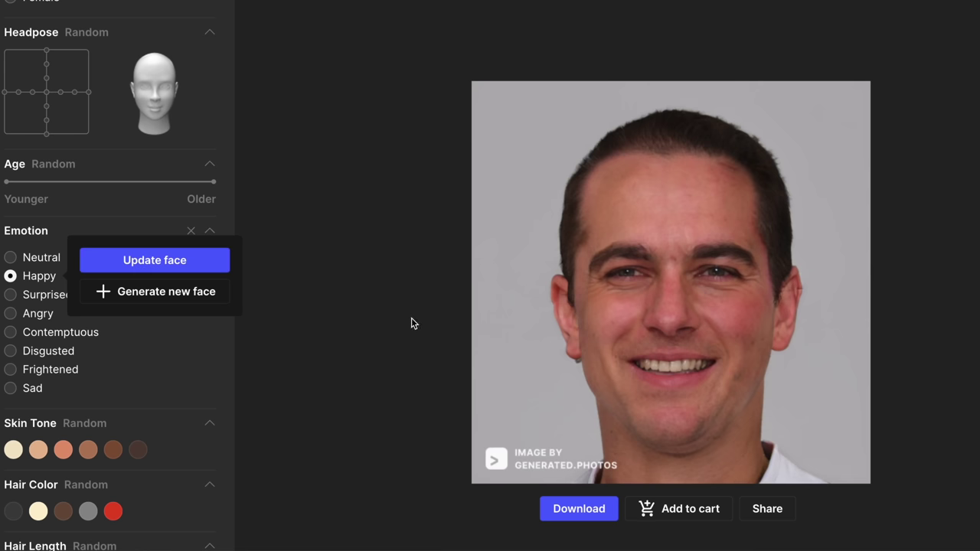
pyautogui.click(15, 318)
pyautogui.click(156, 300)
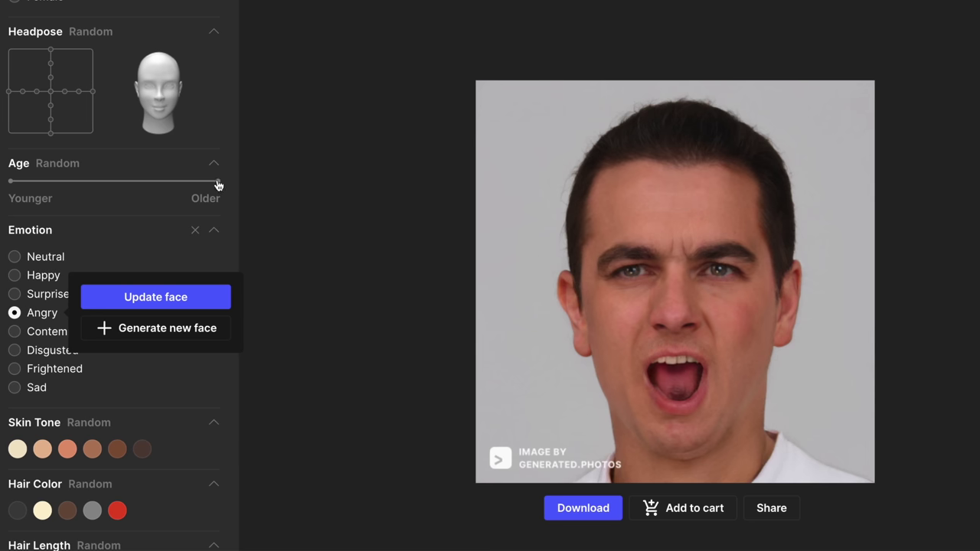
# - Drag the Age slider toward Younger and update the face
pyautogui.moveTo(217, 181); pyautogui.dragTo(48, 181)
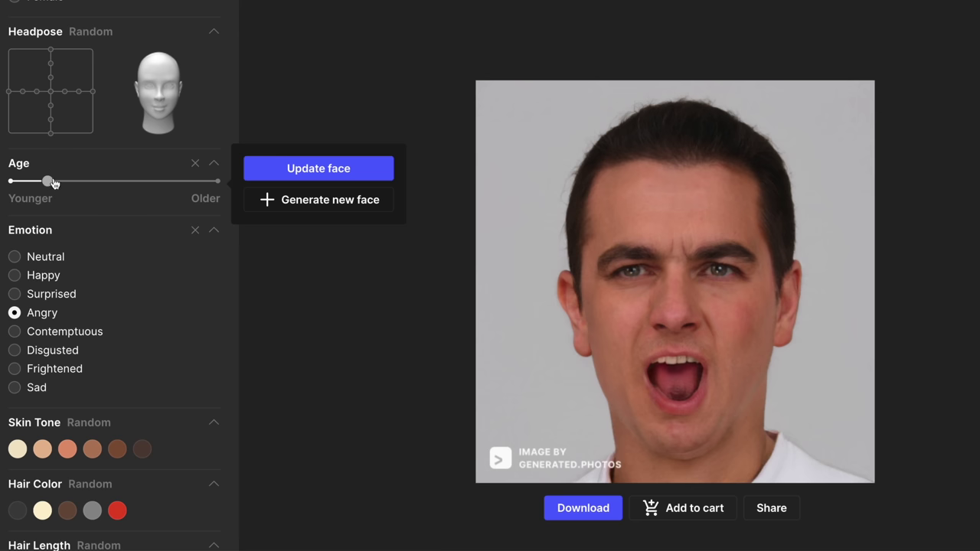
pyautogui.click(313, 173)
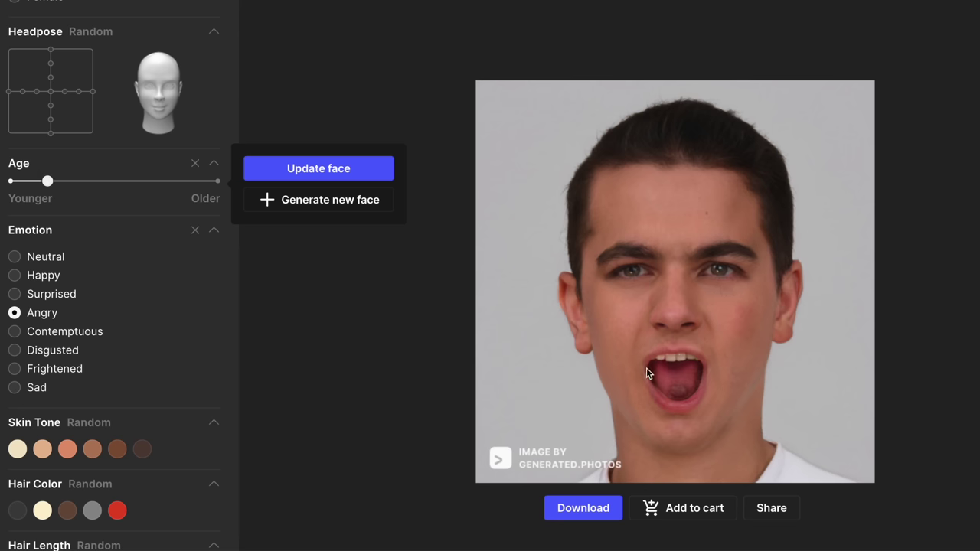
pyautogui.scroll(-1, 647, 367)
# - Set the age to fairly old and update the angry face
pyautogui.scroll(2, 646, 367)
pyautogui.moveTo(48, 215); pyautogui.dragTo(207, 214)
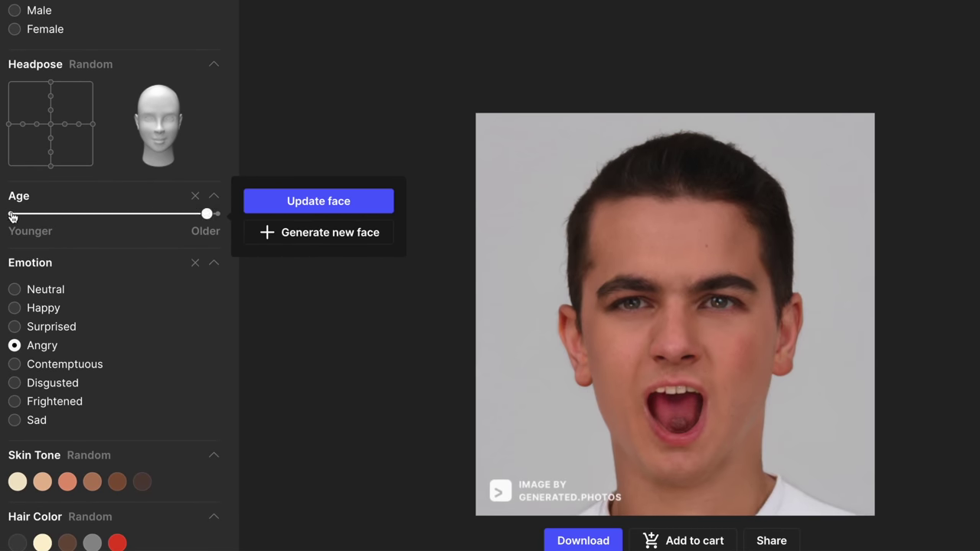
pyautogui.moveTo(11, 214); pyautogui.dragTo(147, 218)
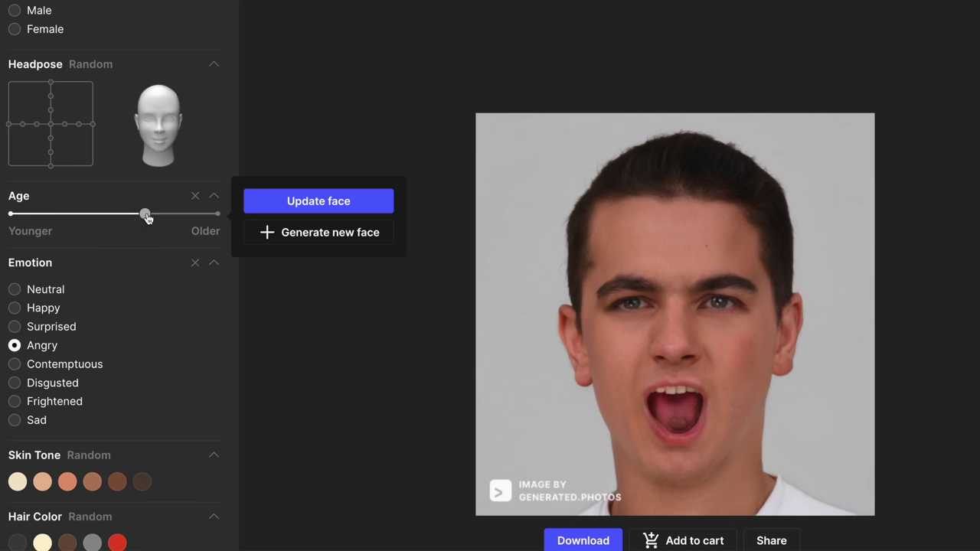
pyautogui.click(332, 203)
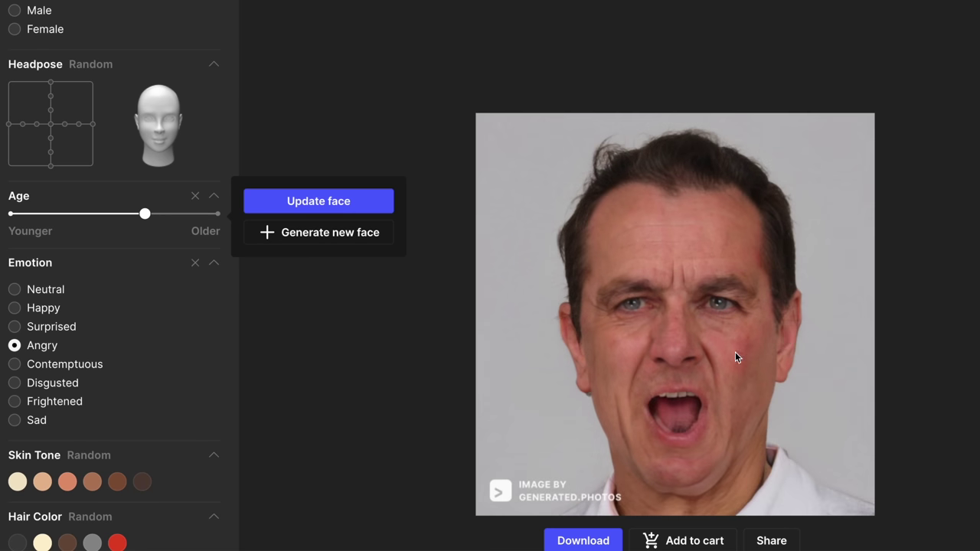
pyautogui.click(390, 317)
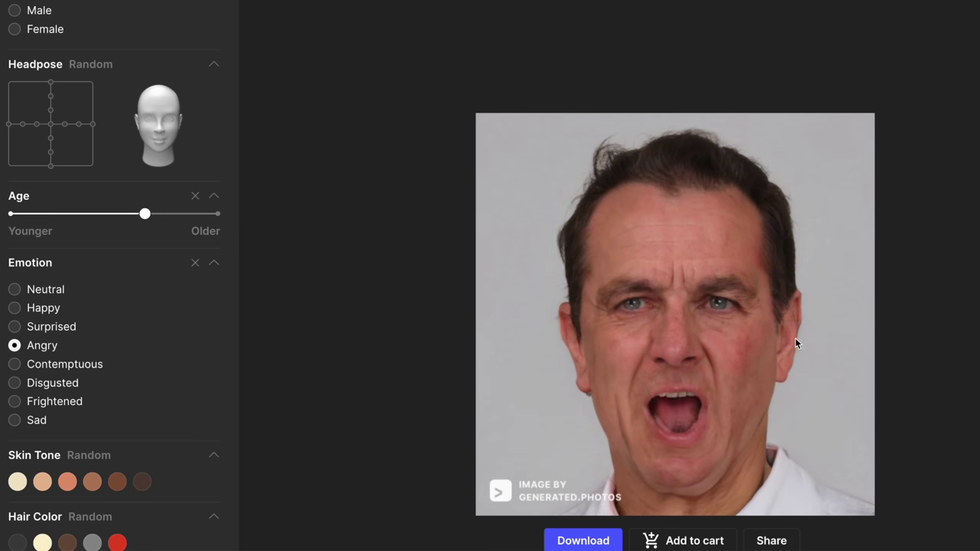
# - Choose Reading glasses under Glasses and apply them to the face
pyautogui.scroll(-2, 796, 343)
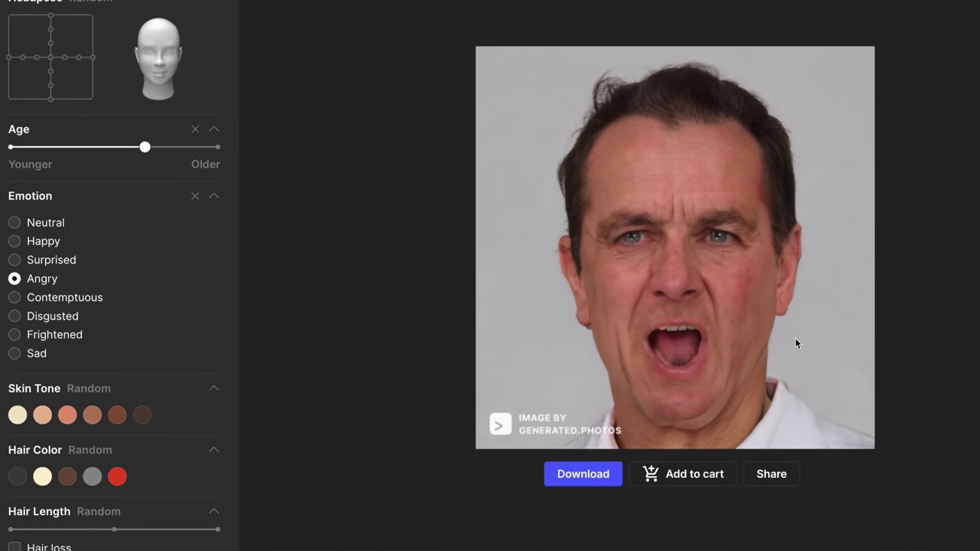
pyautogui.scroll(-2, 139, 486)
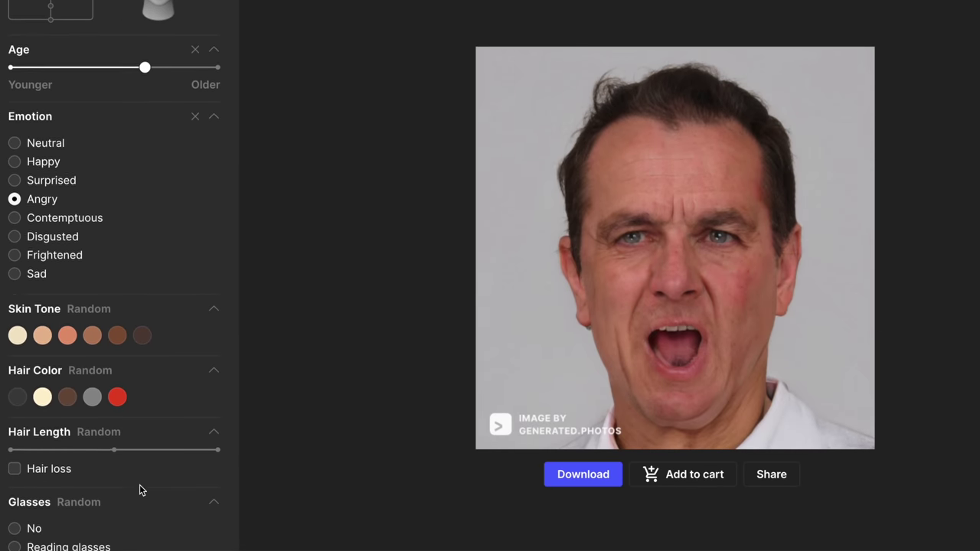
pyautogui.scroll(-5, 139, 485)
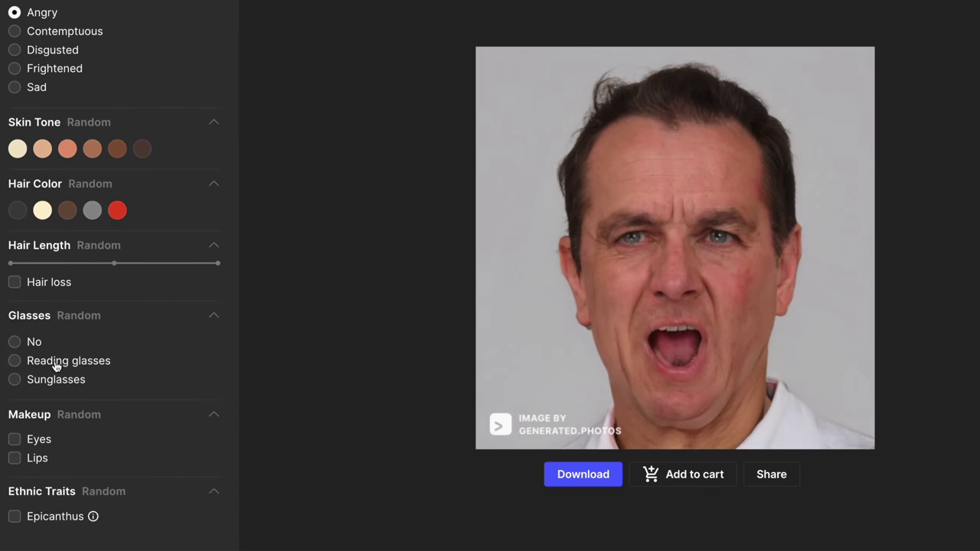
pyautogui.click(16, 362)
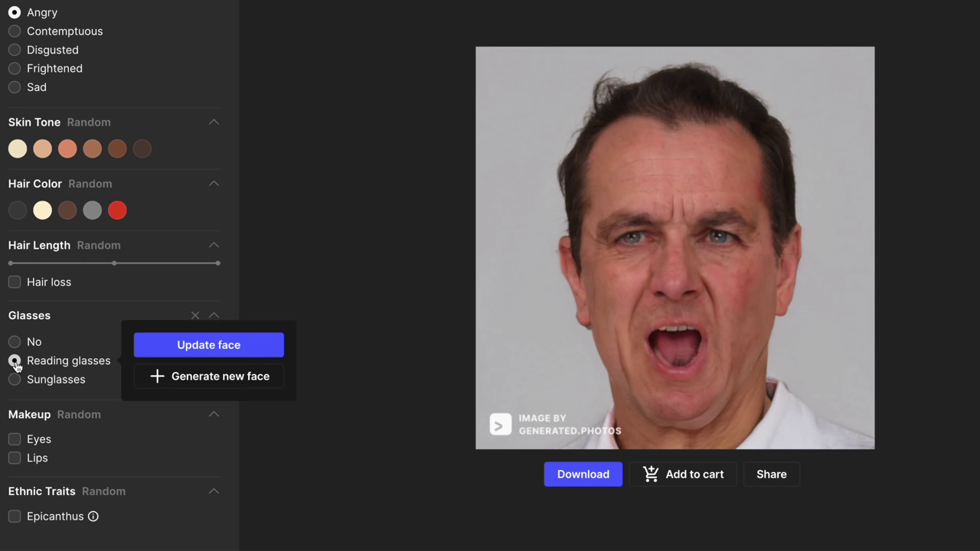
pyautogui.click(228, 345)
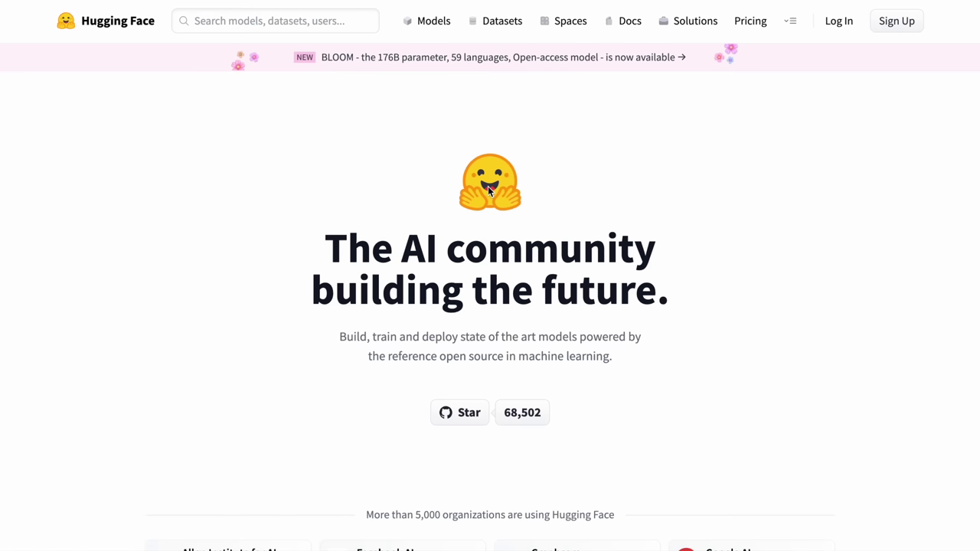
# - Scroll down to the Tasks cards: Image Classification, Summarization, Translation and others
pyautogui.scroll(-1, 488, 186)
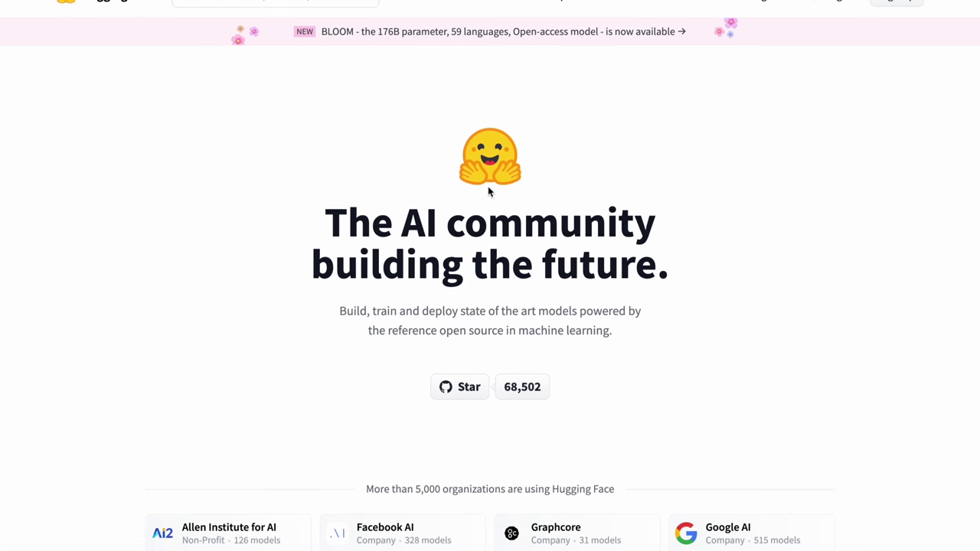
pyautogui.scroll(-2, 487, 186)
pyautogui.scroll(-4, 488, 186)
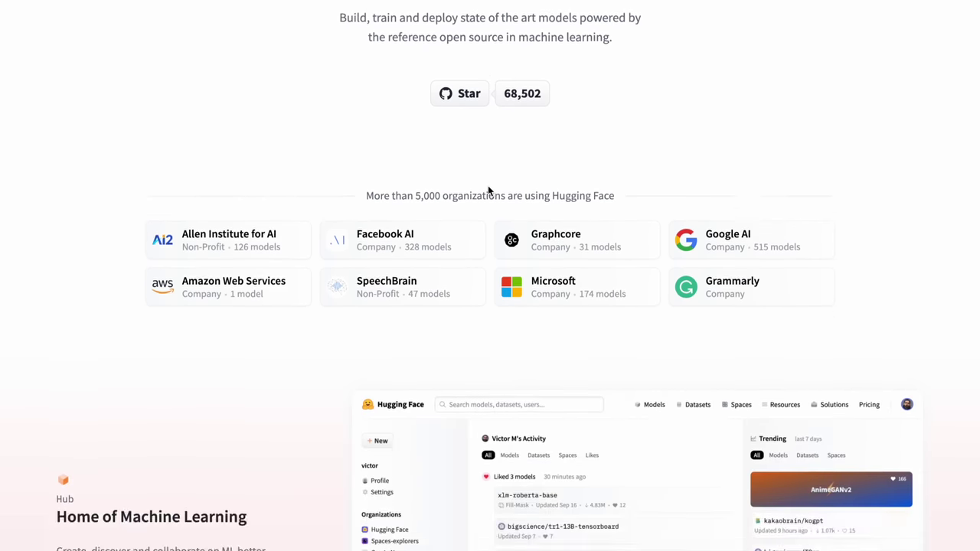
pyautogui.scroll(-5, 487, 190)
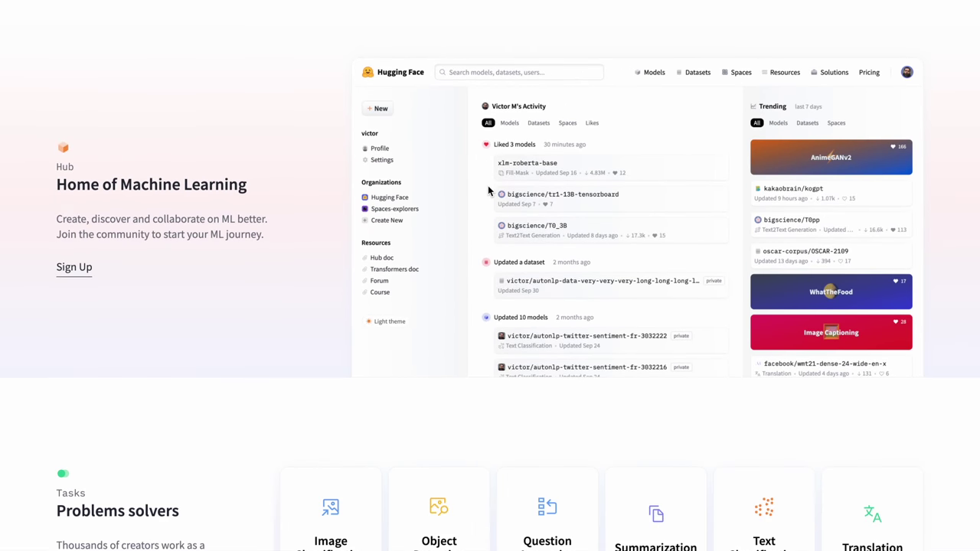
pyautogui.scroll(-1, 488, 190)
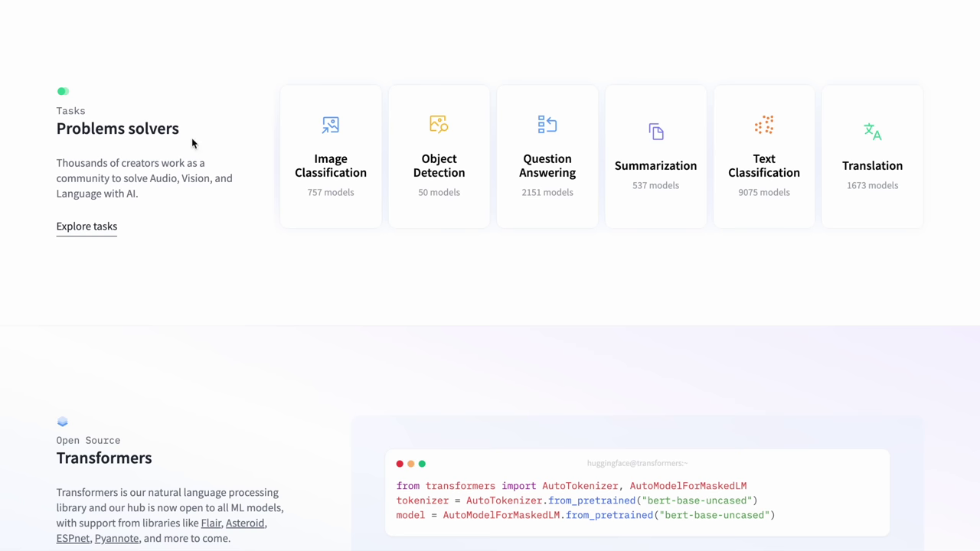
pyautogui.scroll(-5, 245, 152)
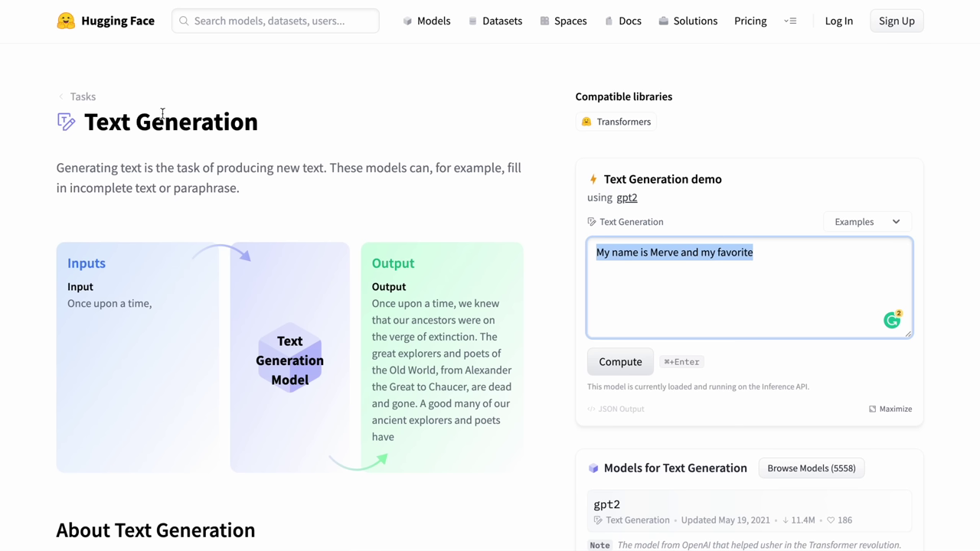
# - Replace the gpt2 demo prompt with 'How to lose weight fast', correcting 'wieght' to 'weight'
pyautogui.moveTo(84, 123); pyautogui.dragTo(272, 130)
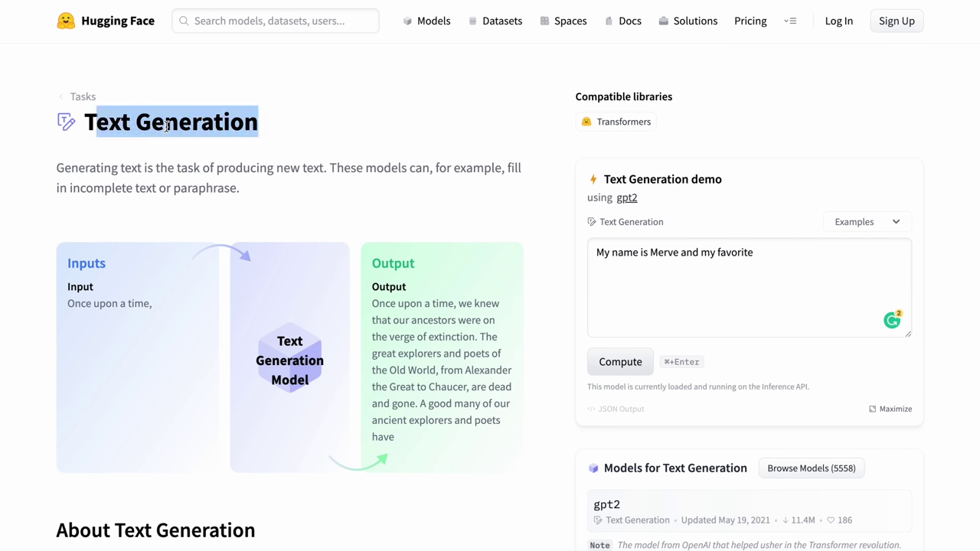
pyautogui.click(116, 130)
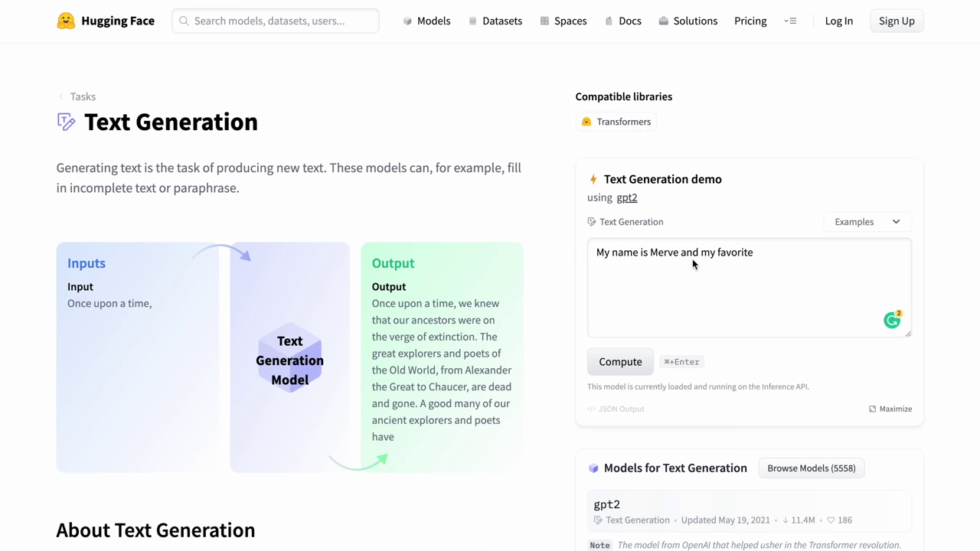
pyautogui.click(771, 255)
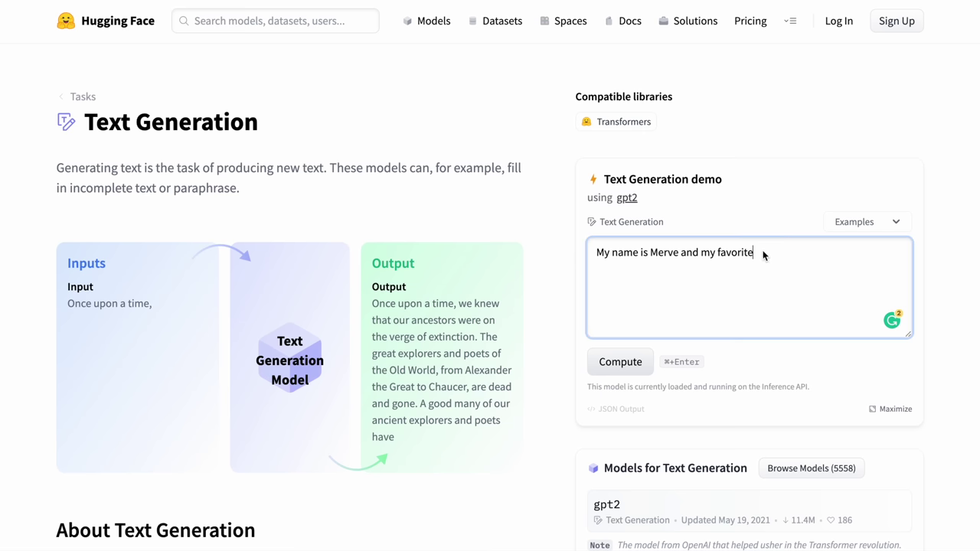
pyautogui.press('super+a')
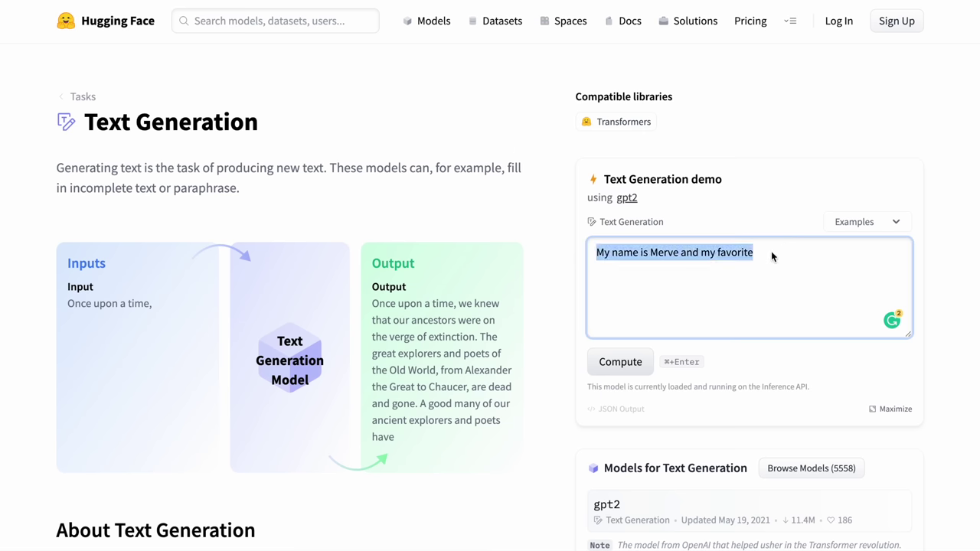
pyautogui.write('How to lose wieght fast')
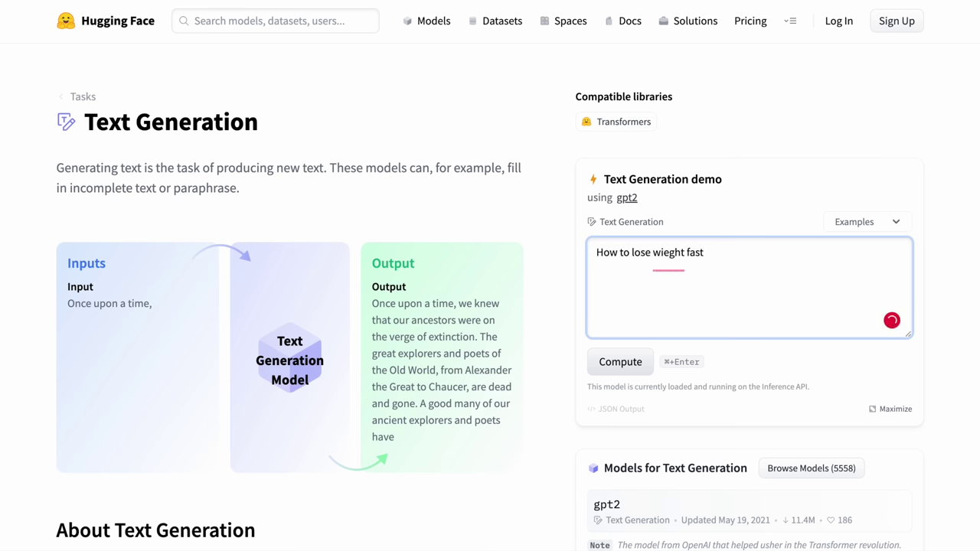
pyautogui.moveTo(668, 255)
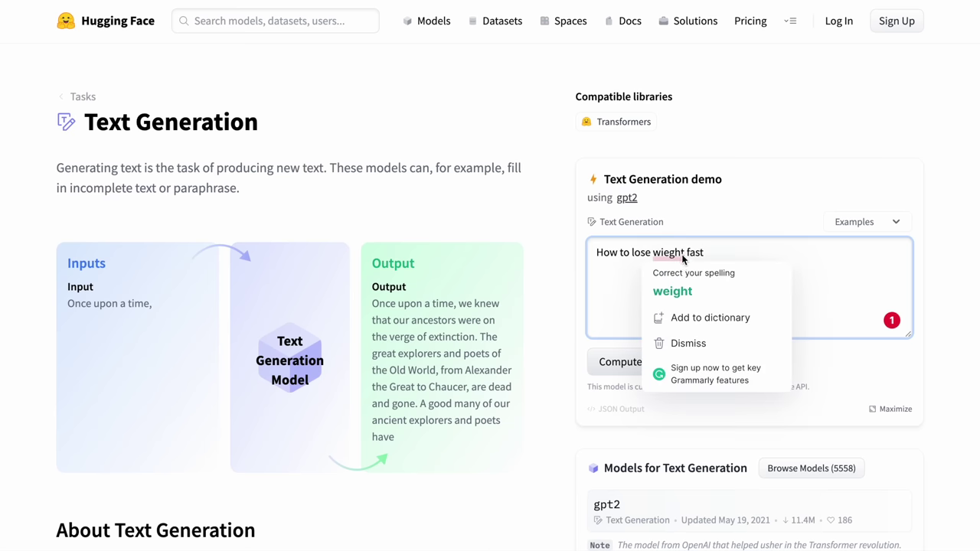
pyautogui.click(674, 289)
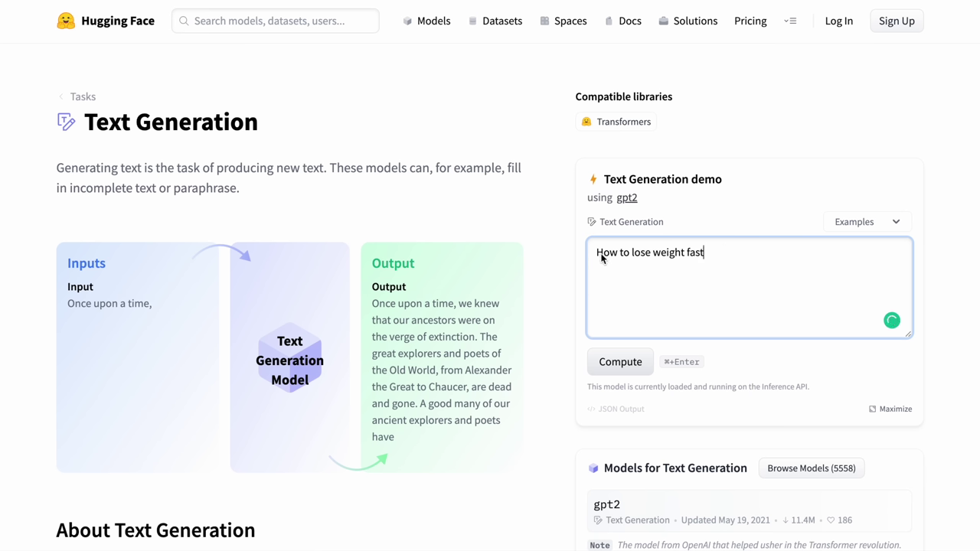
pyautogui.moveTo(601, 261); pyautogui.dragTo(694, 260)
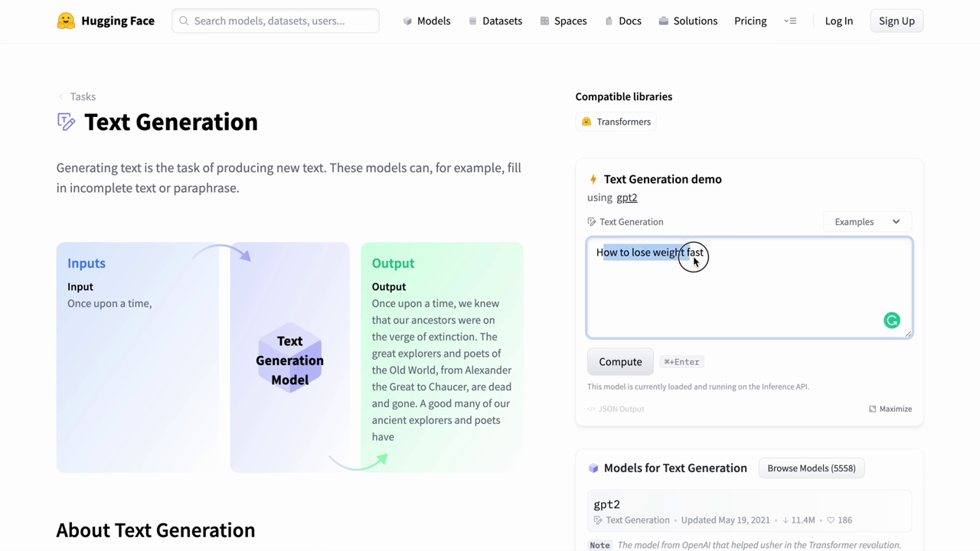
# - Generate gpt2 weight-loss continuations, discard the first and regenerate, then go to Image Classification
pyautogui.click(713, 258)
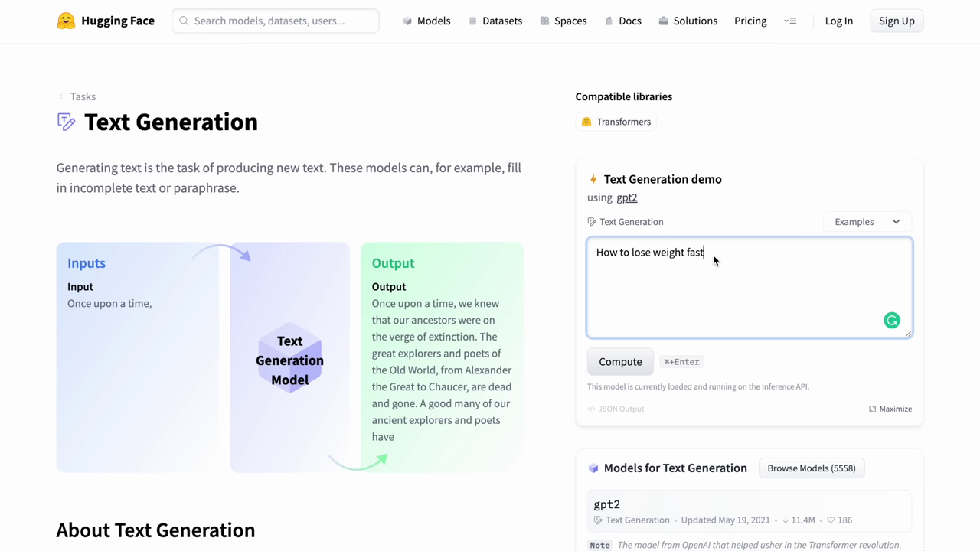
pyautogui.click(621, 362)
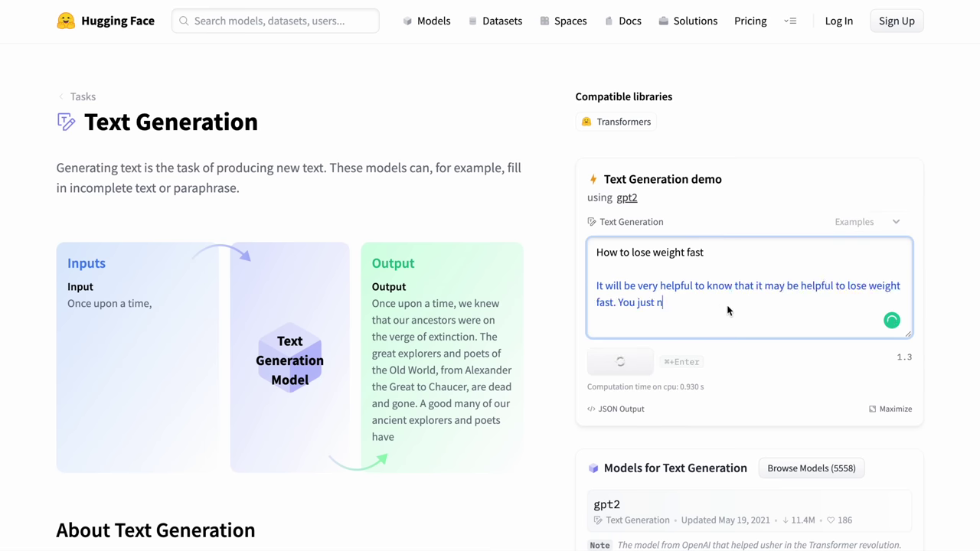
pyautogui.scroll(-1, 662, 312)
pyautogui.moveTo(653, 309); pyautogui.dragTo(603, 253)
pyautogui.press('BackSpace')
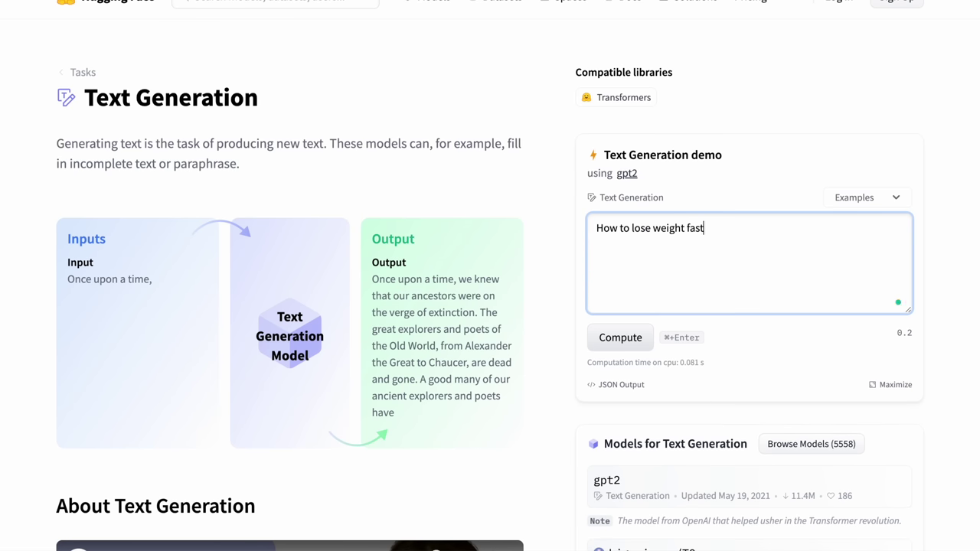
pyautogui.click(593, 344)
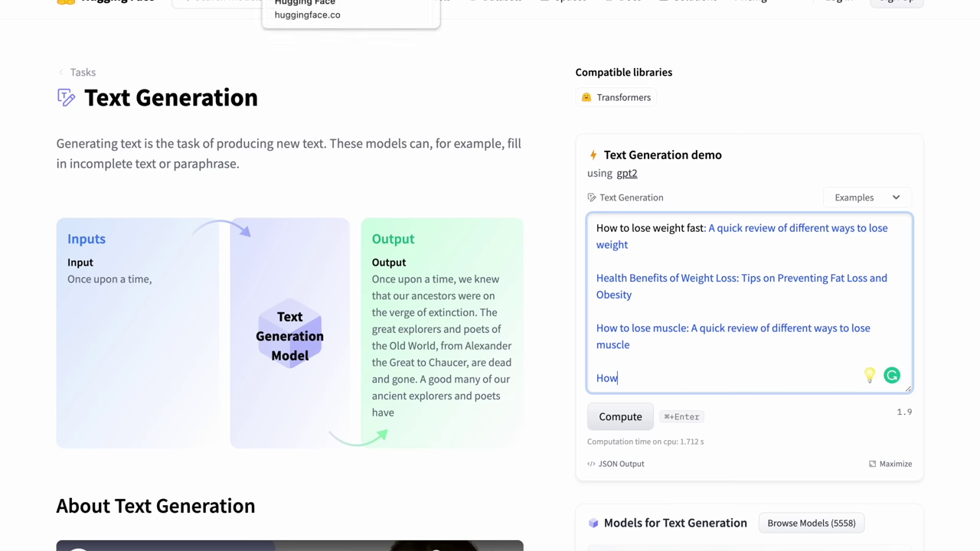
pyautogui.click(275, 2)
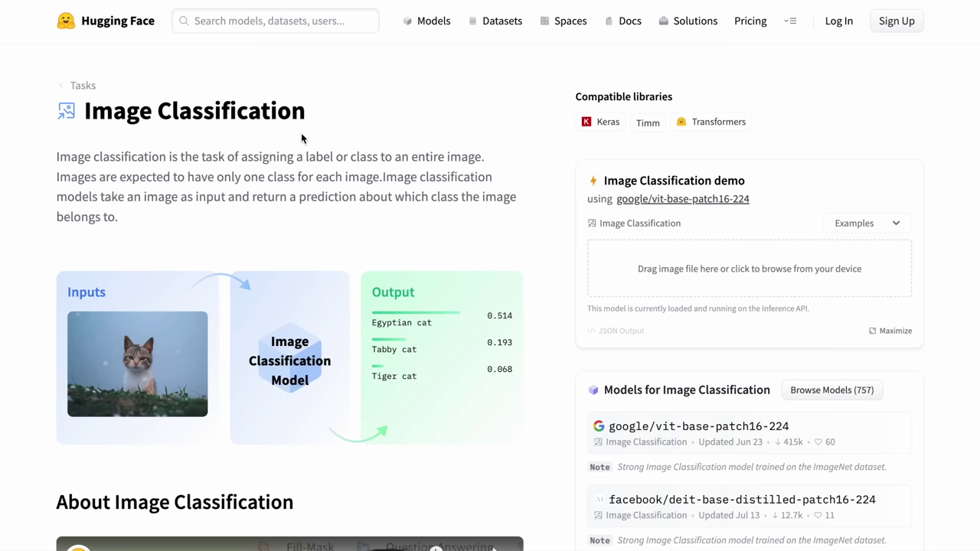
pyautogui.scroll(-1, 302, 135)
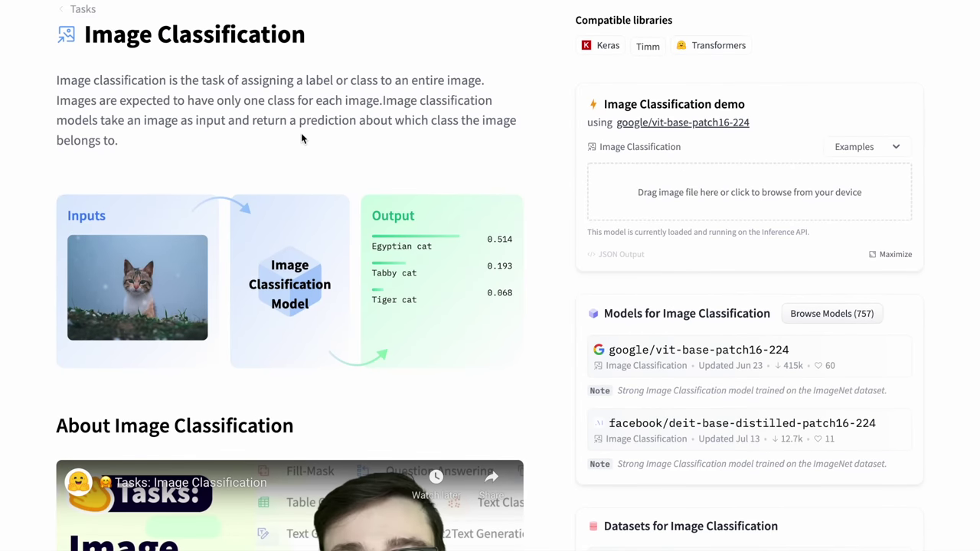
pyautogui.scroll(-1, 301, 132)
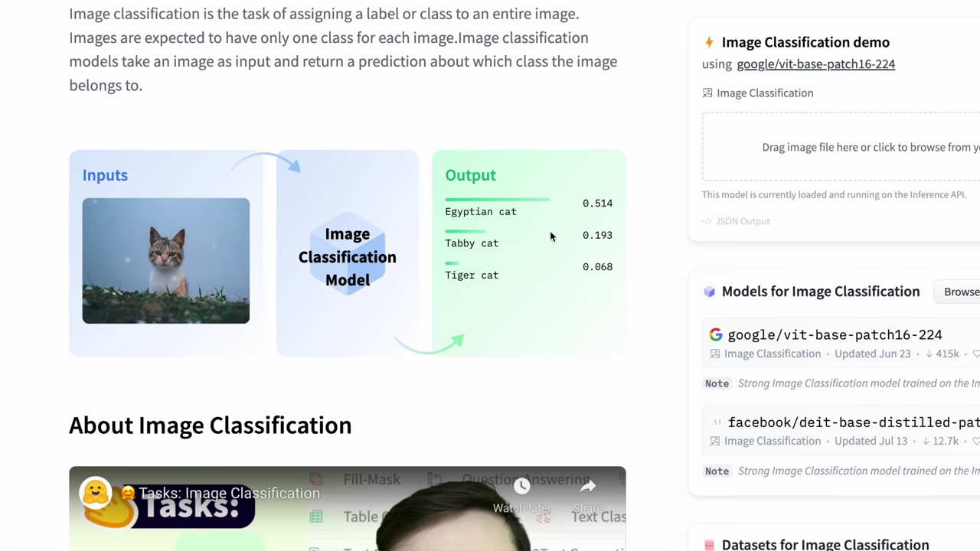
pyautogui.scroll(1, 550, 230)
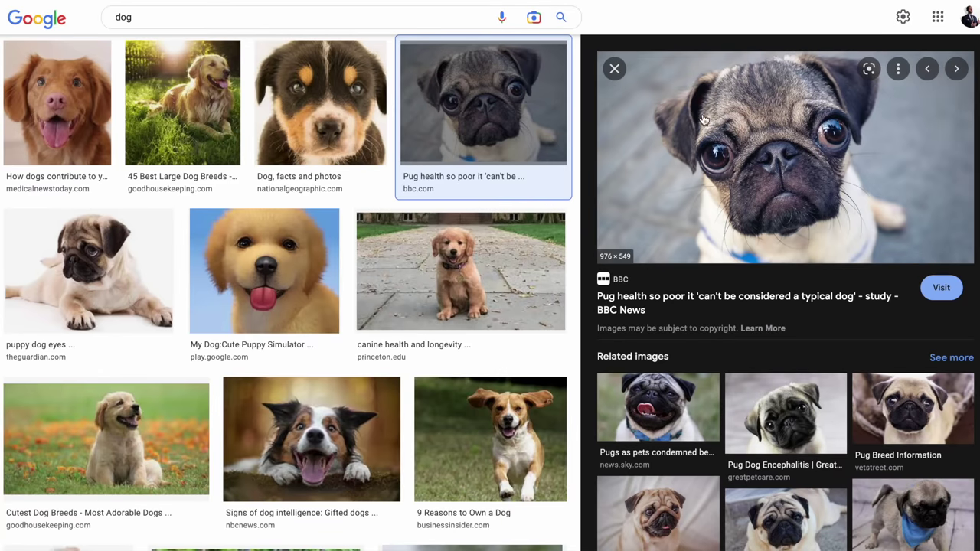
# - Save the BBC pug photo from Google Images as a JPEG, then return to Hugging Face
pyautogui.rightClick(731, 160)
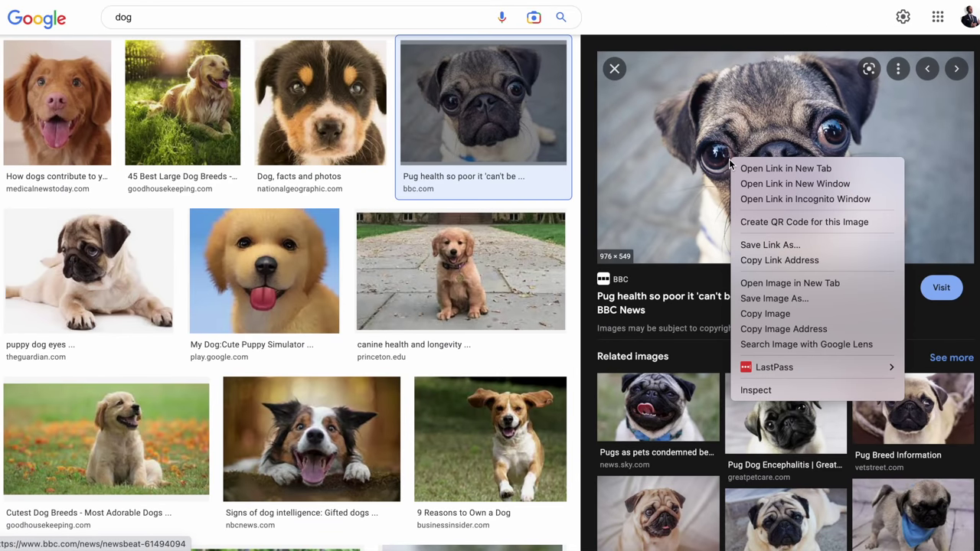
pyautogui.click(770, 299)
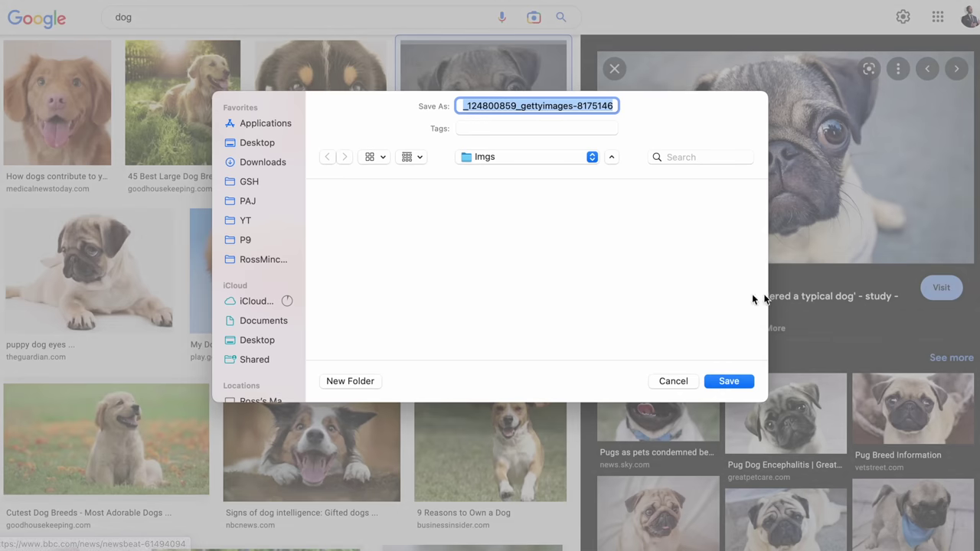
pyautogui.click(731, 380)
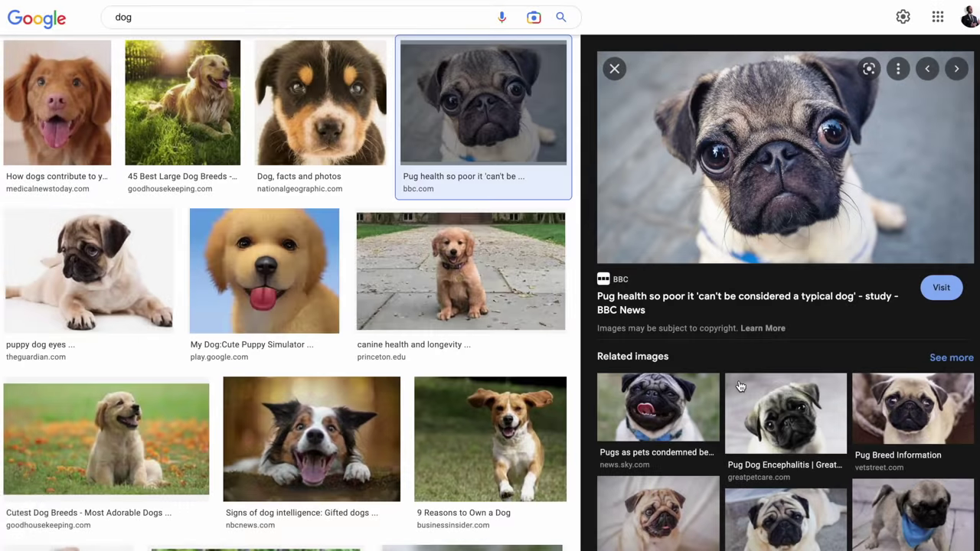
pyautogui.hotkey('ctrl', 'Tab')
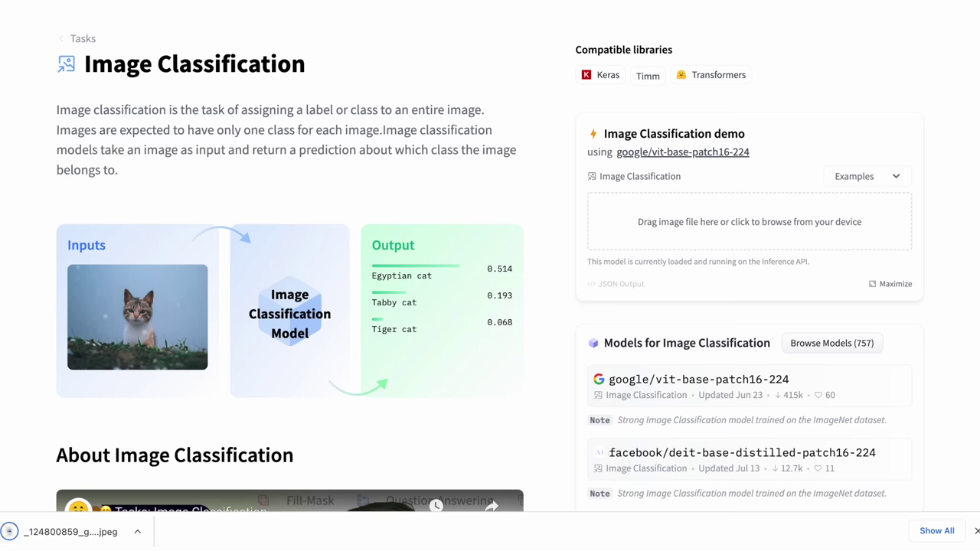
# - Drop the downloaded pug photo into the Image Classification demo, getting pug, pug-dog at 0.952
pyautogui.moveTo(69, 532); pyautogui.dragTo(723, 212)
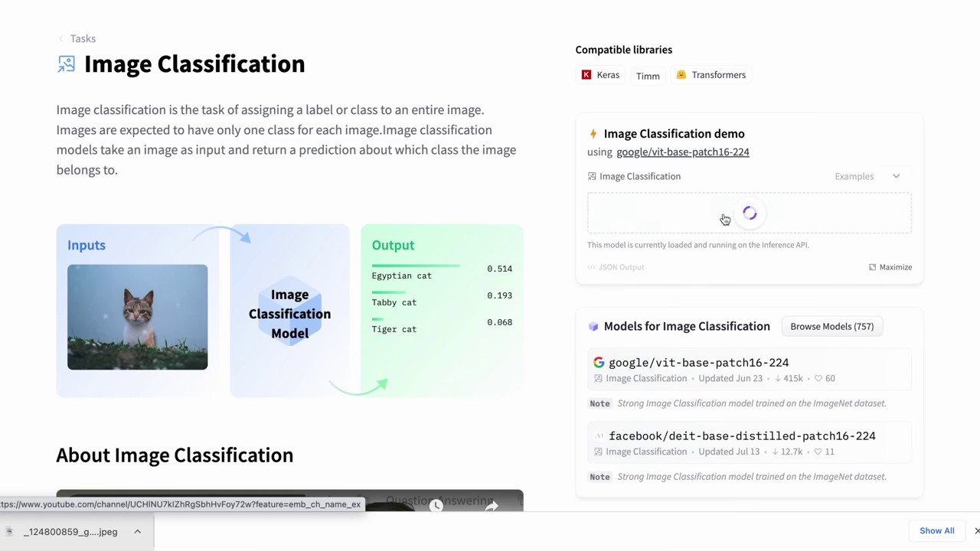
pyautogui.scroll(-3, 772, 268)
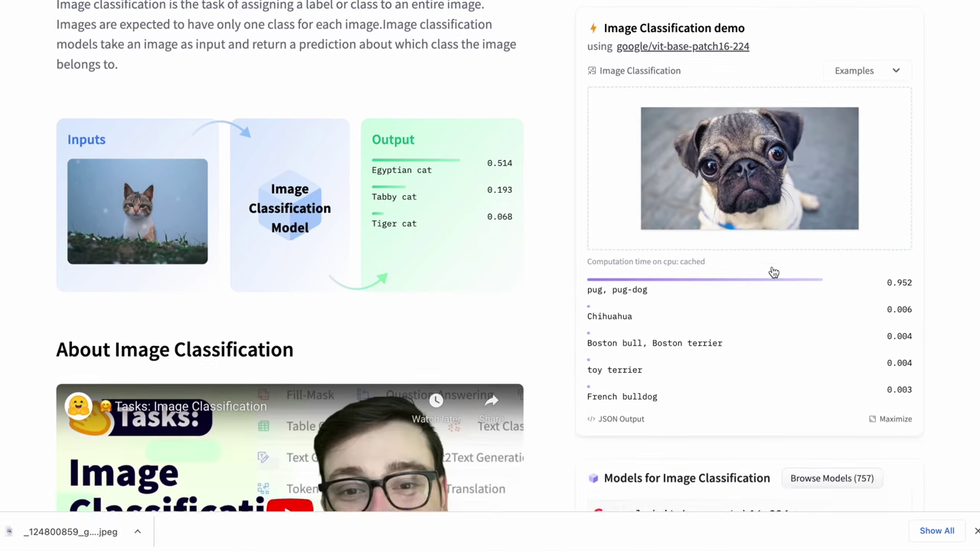
pyautogui.scroll(1, 757, 266)
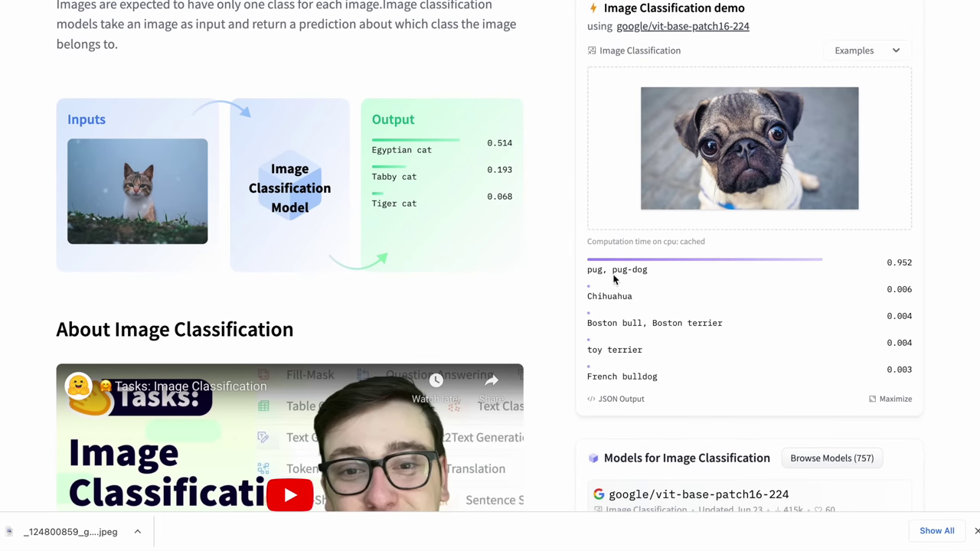
pyautogui.scroll(-1, 669, 279)
# - Highlight the top, Boston bull, toy terrier and French bulldog labels in the results
pyautogui.moveTo(587, 283); pyautogui.dragTo(644, 287)
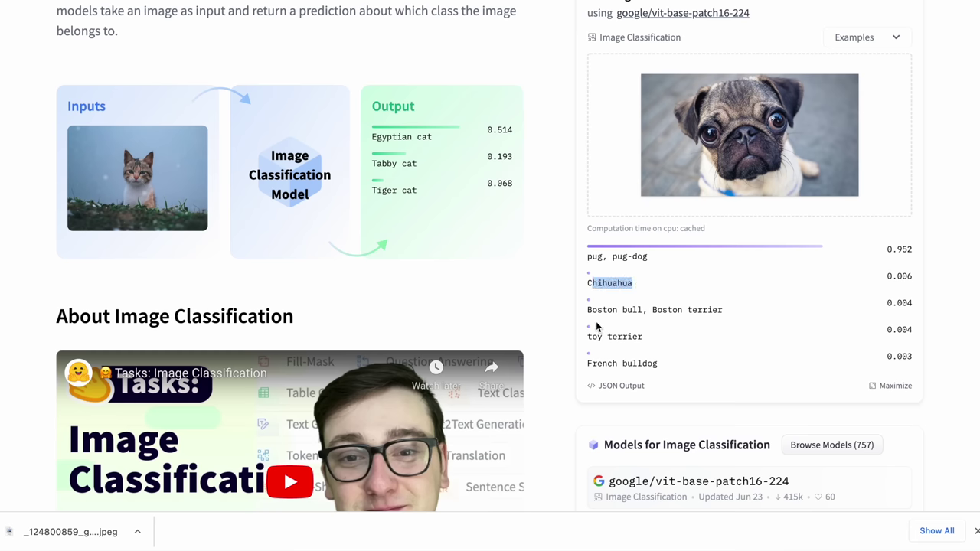
pyautogui.moveTo(587, 309); pyautogui.dragTo(778, 309)
pyautogui.click(654, 309)
pyautogui.scroll(5, 655, 310)
pyautogui.moveTo(559, 348); pyautogui.dragTo(617, 385)
pyautogui.moveTo(557, 392); pyautogui.dragTo(679, 397)
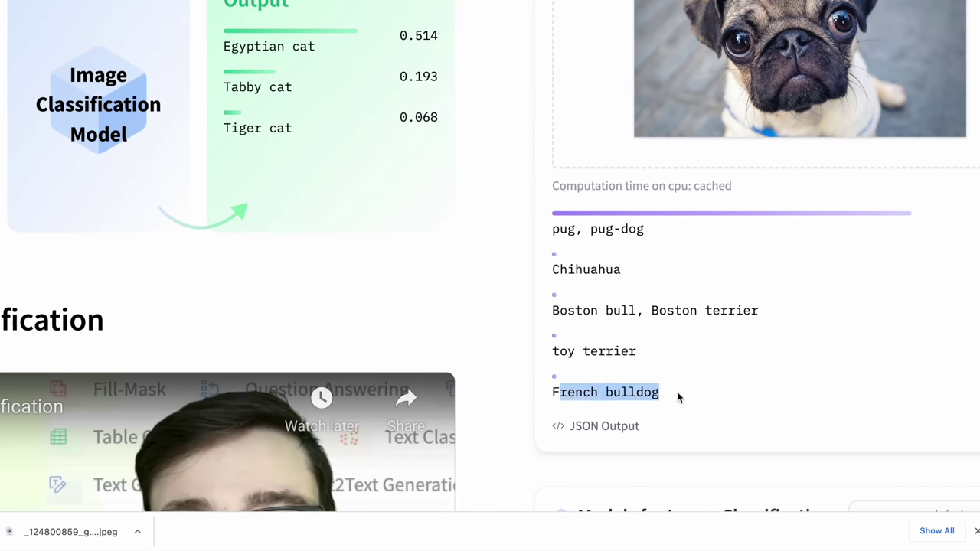
pyautogui.scroll(-3, 679, 396)
pyautogui.scroll(-2, 670, 400)
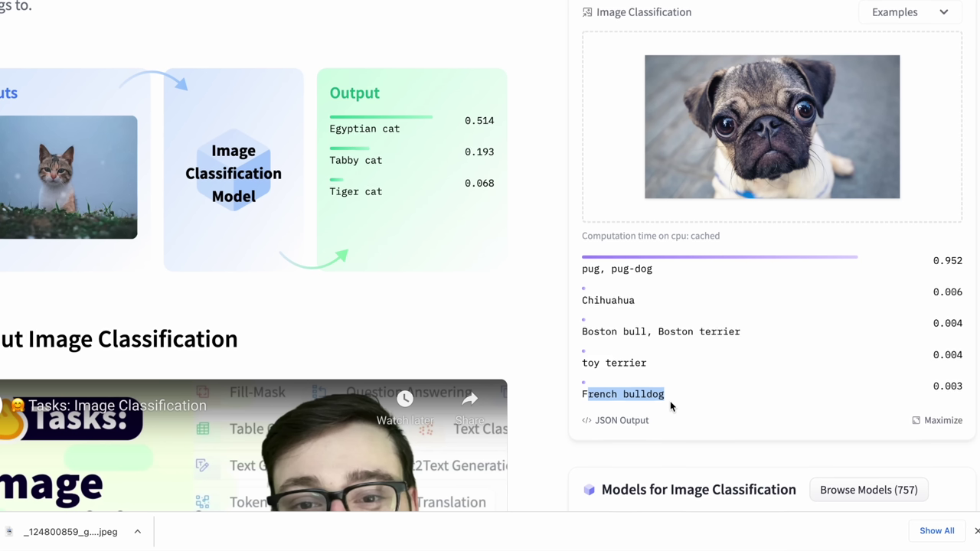
pyautogui.click(723, 358)
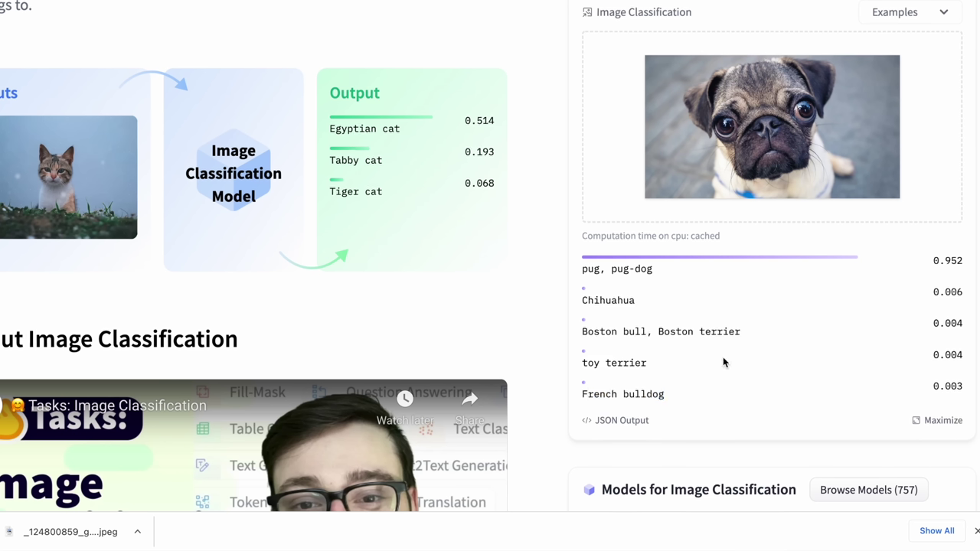
# - Recheck the French bulldog and Boston bull result labels and their scores
pyautogui.scroll(-2, 723, 357)
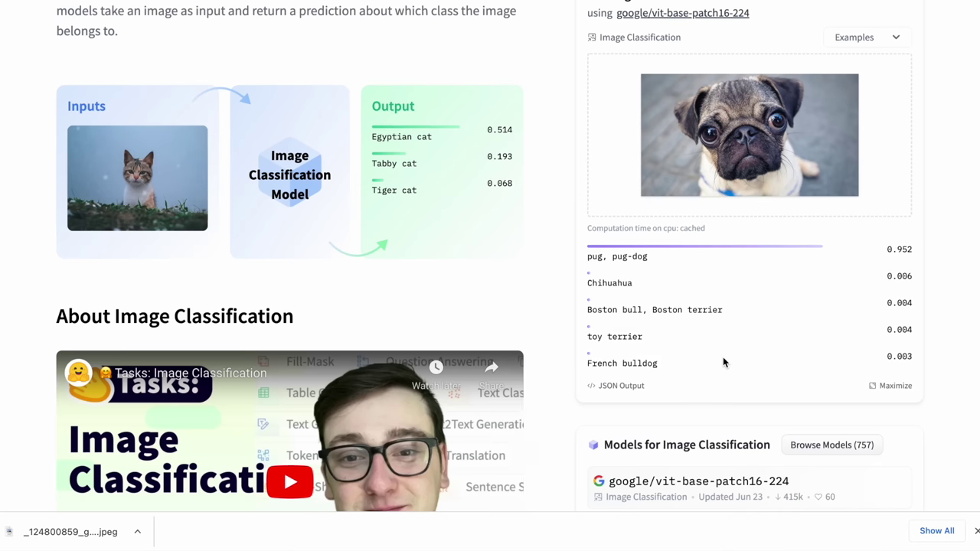
pyautogui.scroll(1, 722, 357)
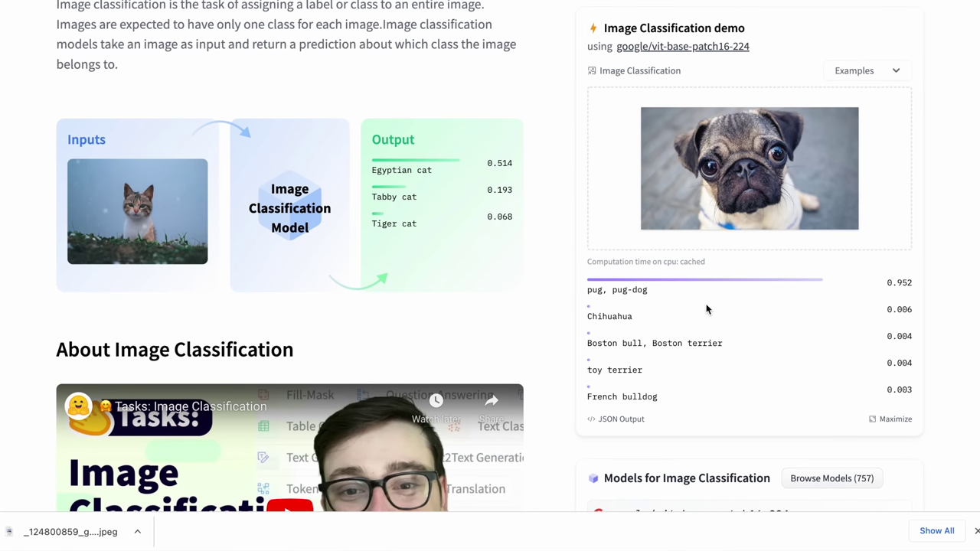
pyautogui.scroll(-1, 705, 310)
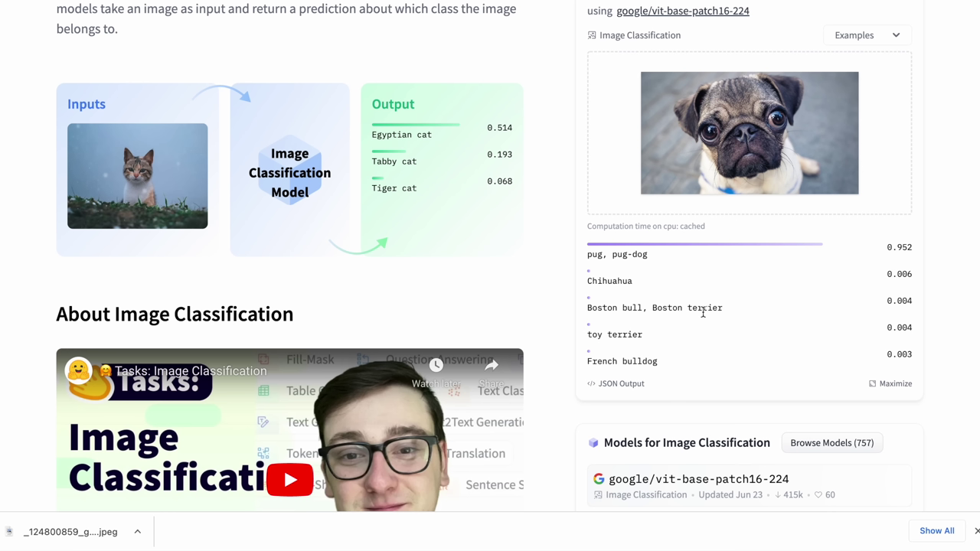
pyautogui.moveTo(593, 364); pyautogui.dragTo(667, 365)
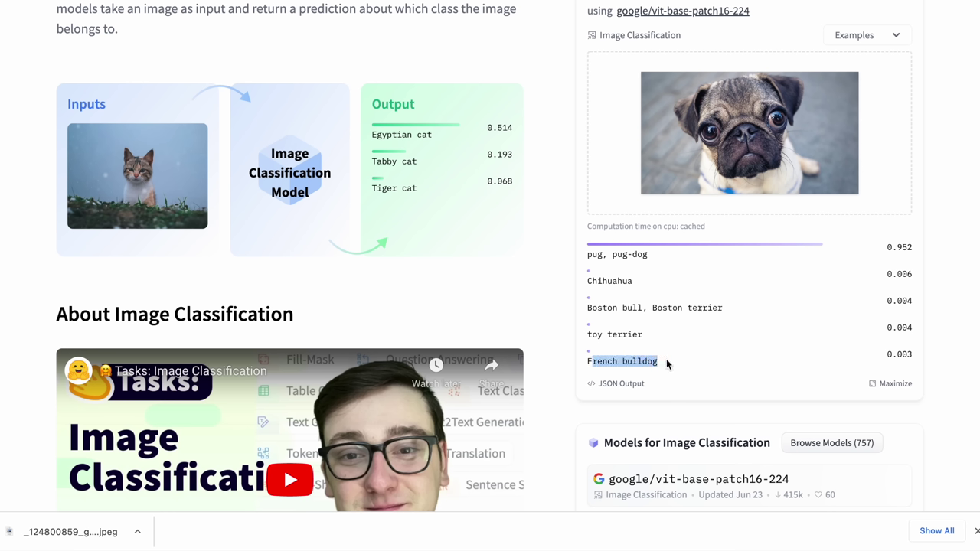
pyautogui.moveTo(594, 306); pyautogui.dragTo(638, 306)
pyautogui.click(638, 307)
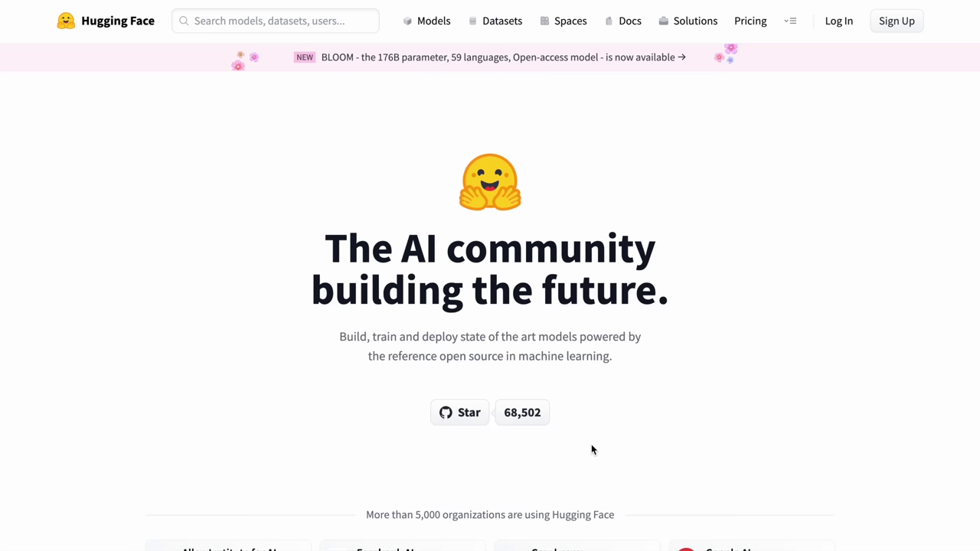
pyautogui.scroll(-2, 591, 444)
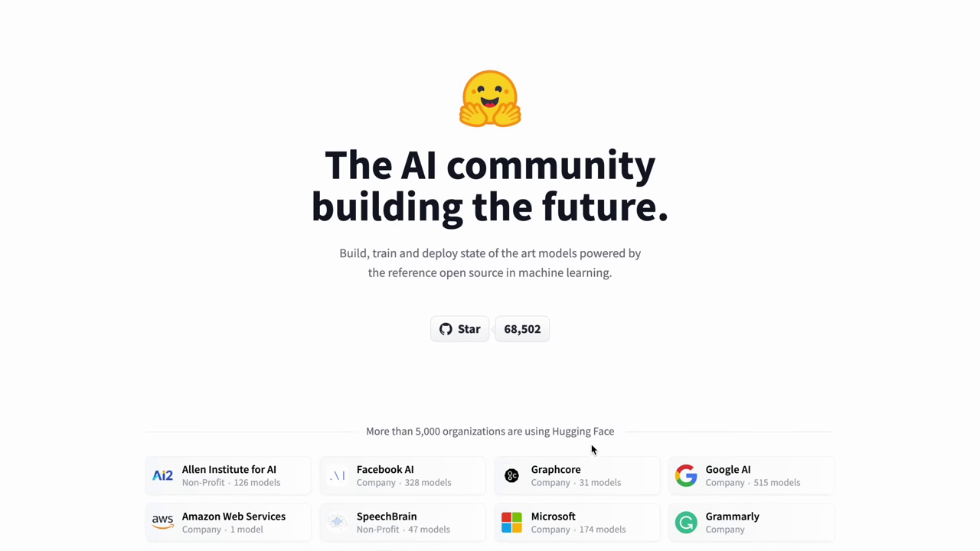
# - Open the full task list from Problems solvers and browse Summarization, Text-to-Speech and other categories
pyautogui.scroll(-1, 398, 147)
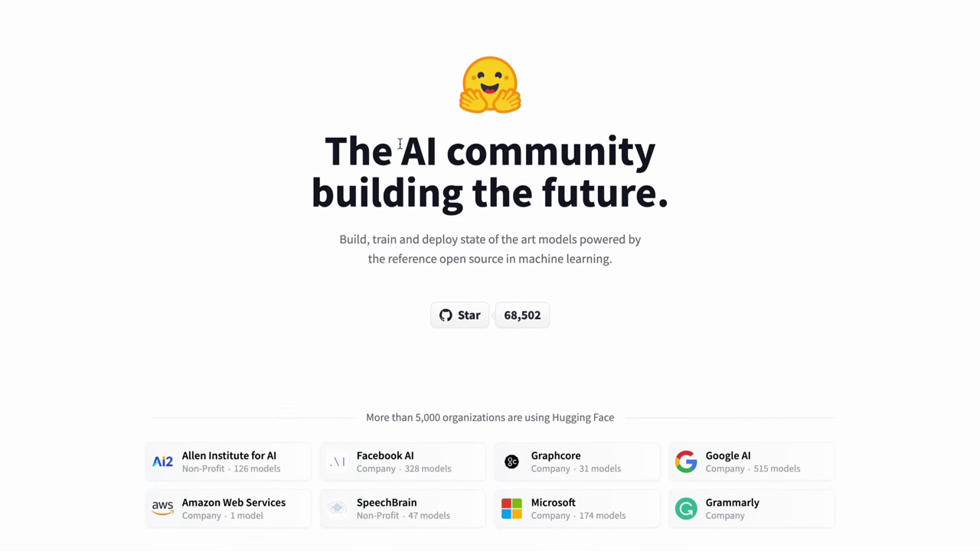
pyautogui.scroll(2, 318, 280)
pyautogui.scroll(-15, 317, 280)
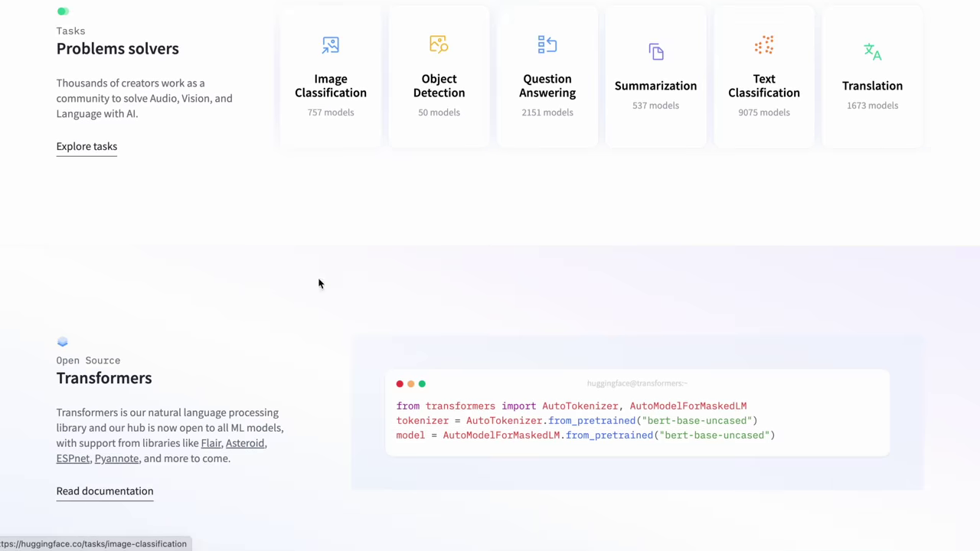
pyautogui.tripleClick(103, 47)
pyautogui.click(89, 147)
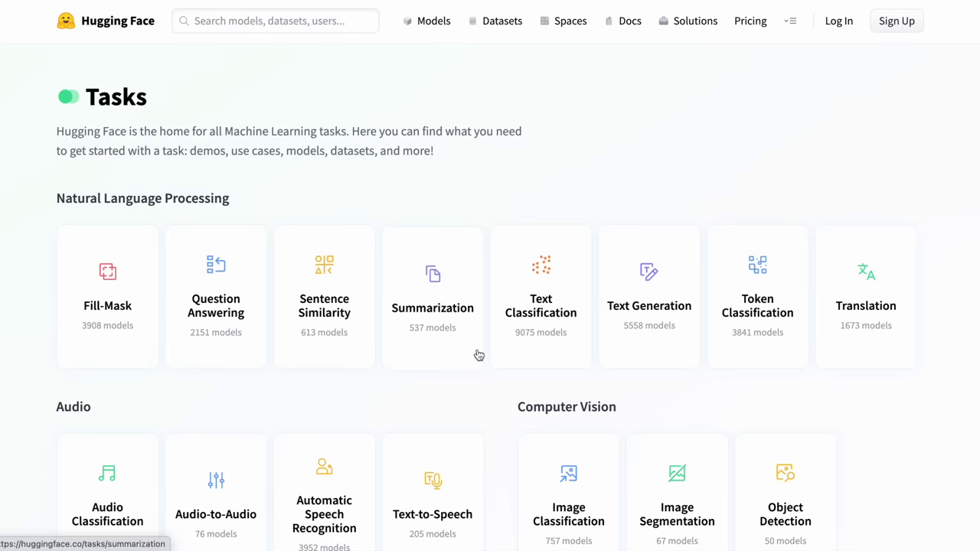
pyautogui.scroll(-3, 476, 353)
pyautogui.scroll(3, 477, 353)
pyautogui.scroll(-3, 477, 354)
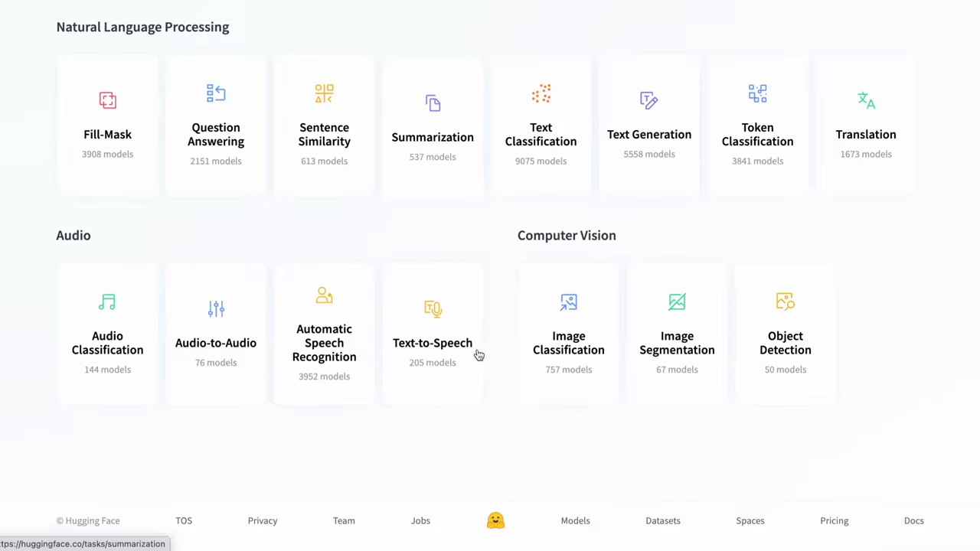
pyautogui.scroll(3, 477, 353)
pyautogui.scroll(-1, 478, 354)
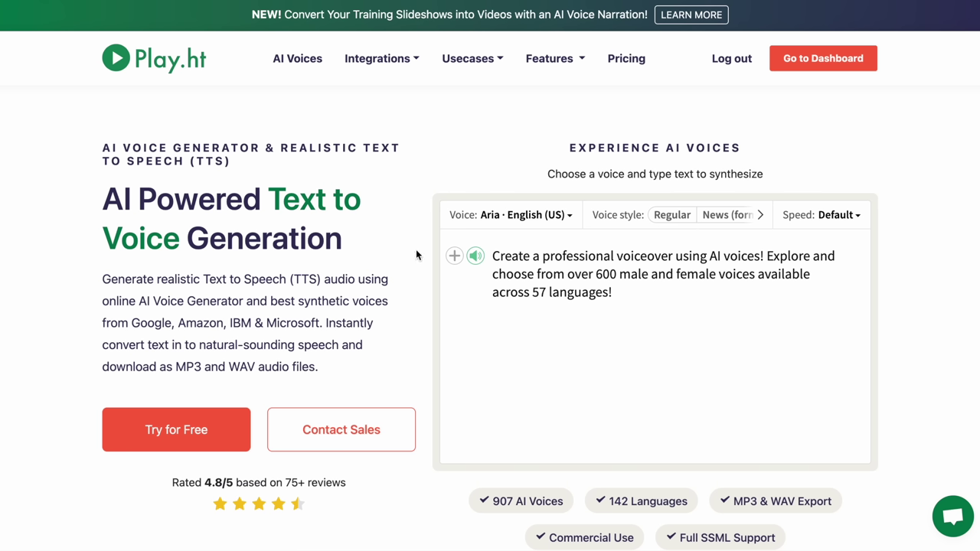
# - Place the caret at the end of the sample Aria voiceover script in the untitled project
pyautogui.scroll(-1, 416, 249)
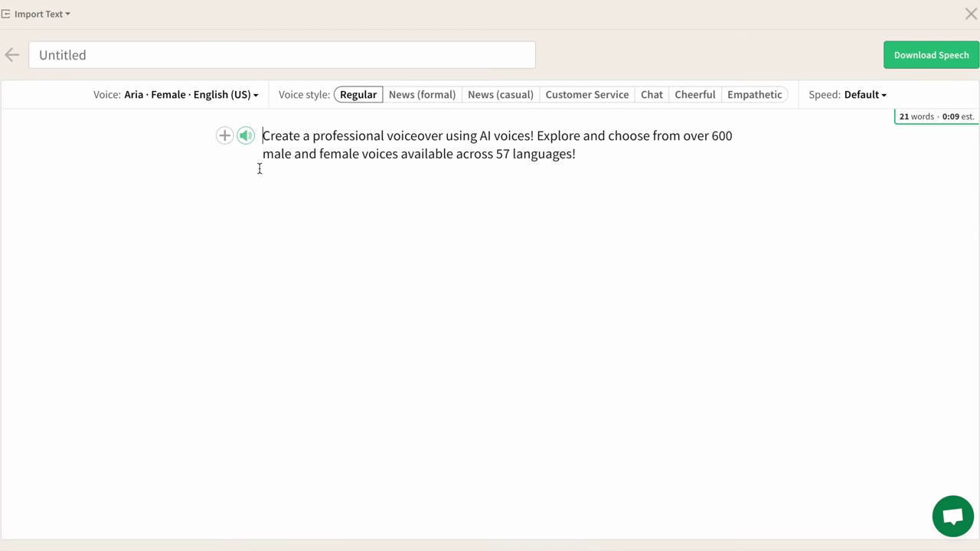
pyautogui.click(612, 161)
# - Copy the 'Skipping breakfast' paragraph from the TextEdit weight-loss article and return to Play.ht
pyautogui.press('super+Tab')
pyautogui.press('super+Tab')
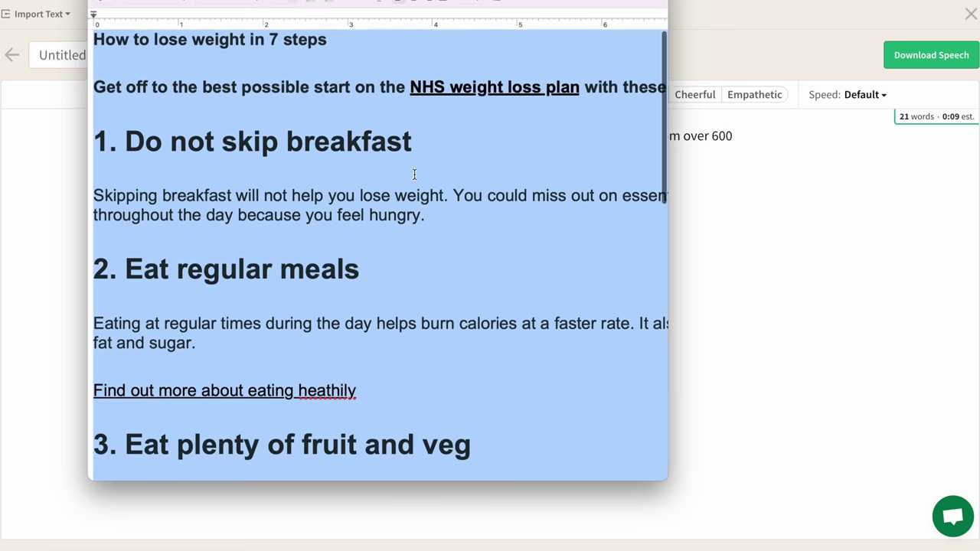
pyautogui.click(414, 170)
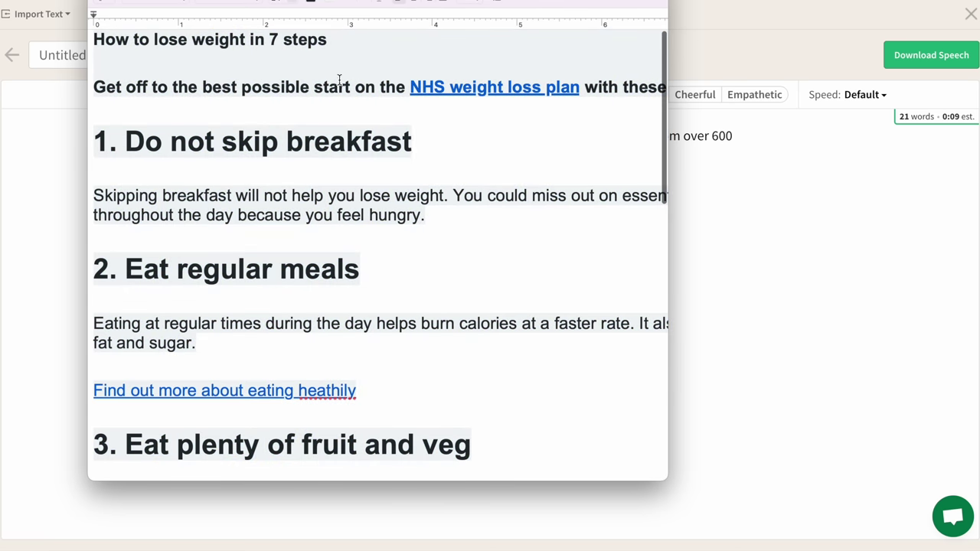
pyautogui.click(144, 147)
pyautogui.moveTo(143, 147); pyautogui.dragTo(389, 147)
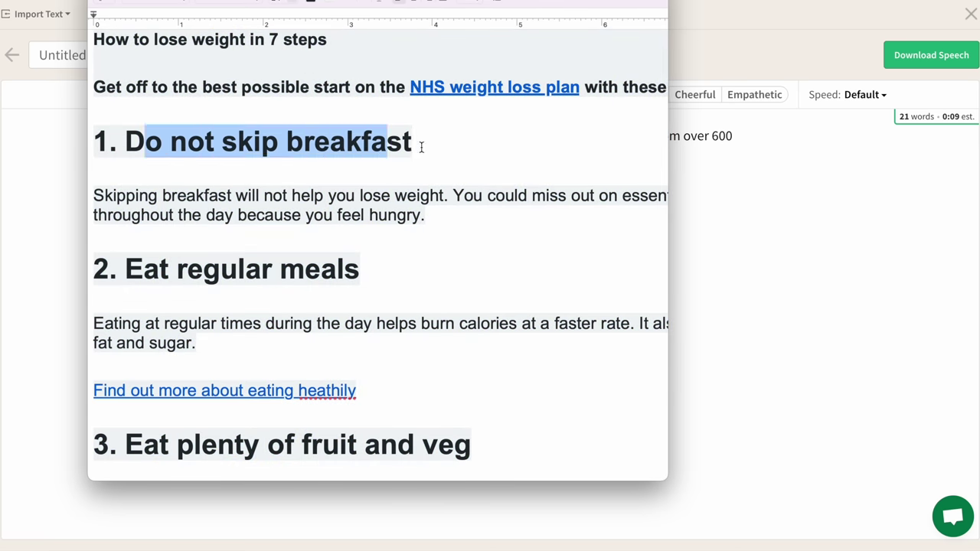
pyautogui.scroll(-1, 419, 149)
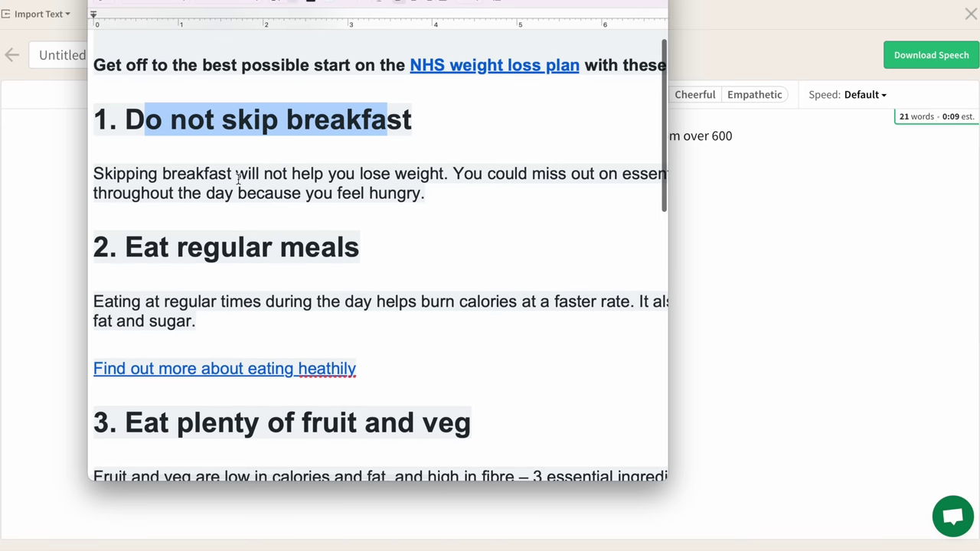
pyautogui.moveTo(97, 173); pyautogui.dragTo(451, 192)
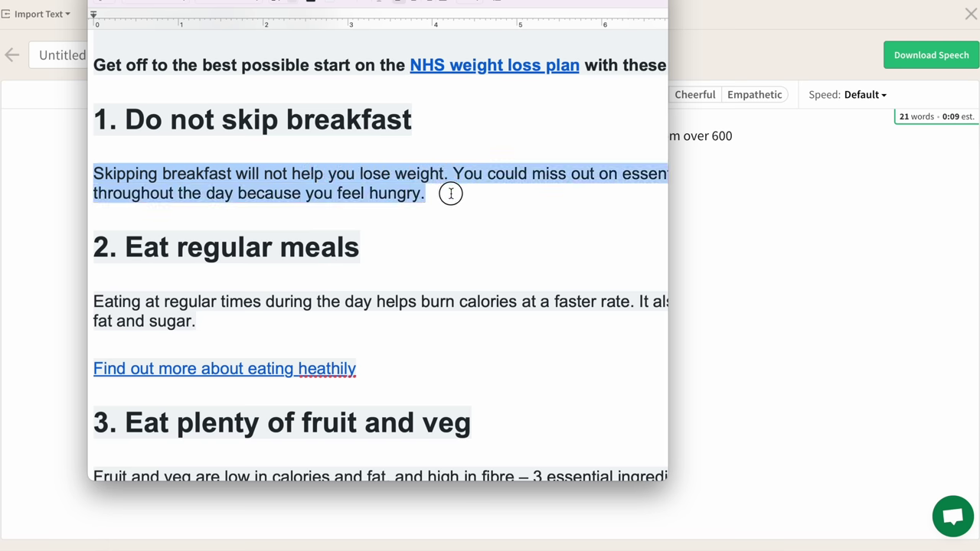
pyautogui.rightClick(203, 187)
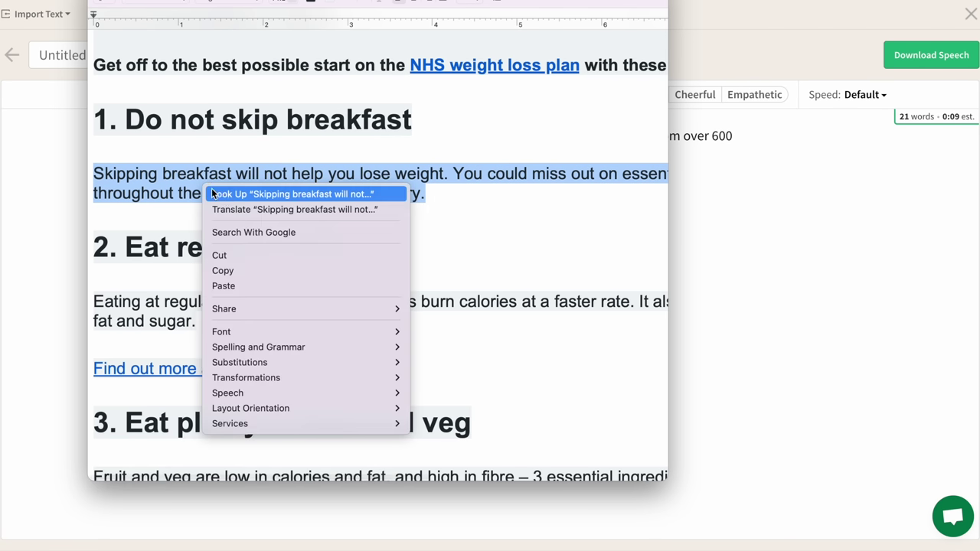
pyautogui.click(247, 266)
pyautogui.click(780, 229)
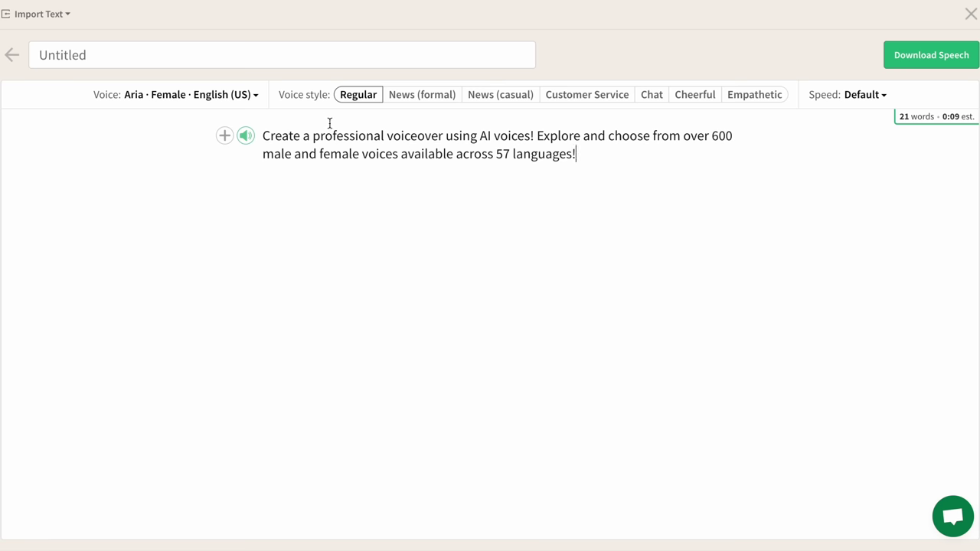
# - Replace the Play.ht sample script with the pasted skipping-breakfast paragraph
pyautogui.tripleClick(362, 153)
pyautogui.rightClick(363, 153)
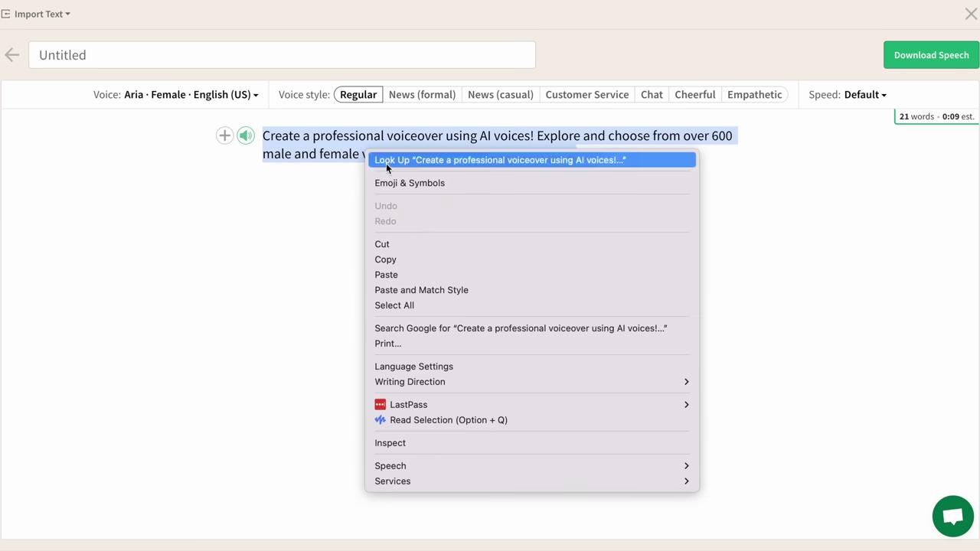
pyautogui.click(413, 273)
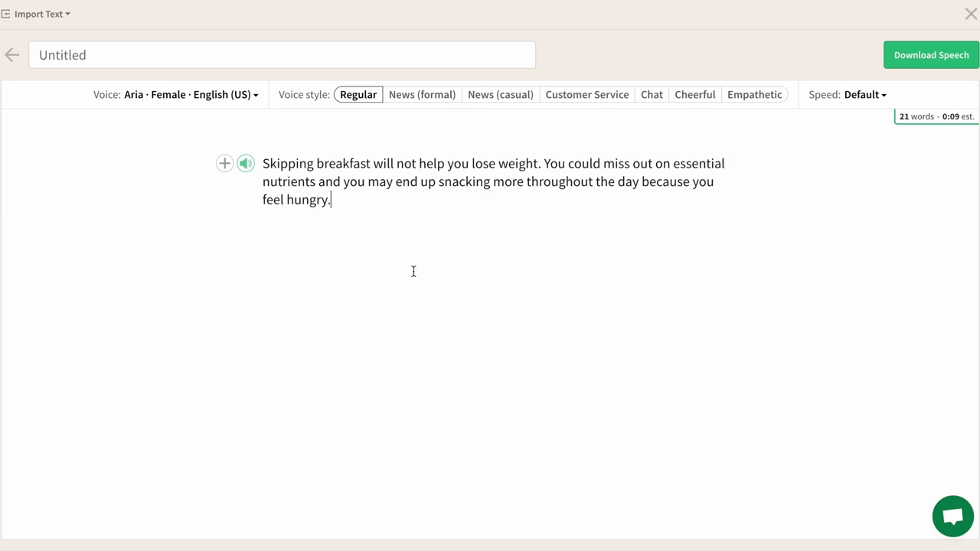
# - Play the breakfast paragraph as synthesized speech, then stop the playback
pyautogui.click(246, 164)
pyautogui.click(246, 165)
pyautogui.click(249, 168)
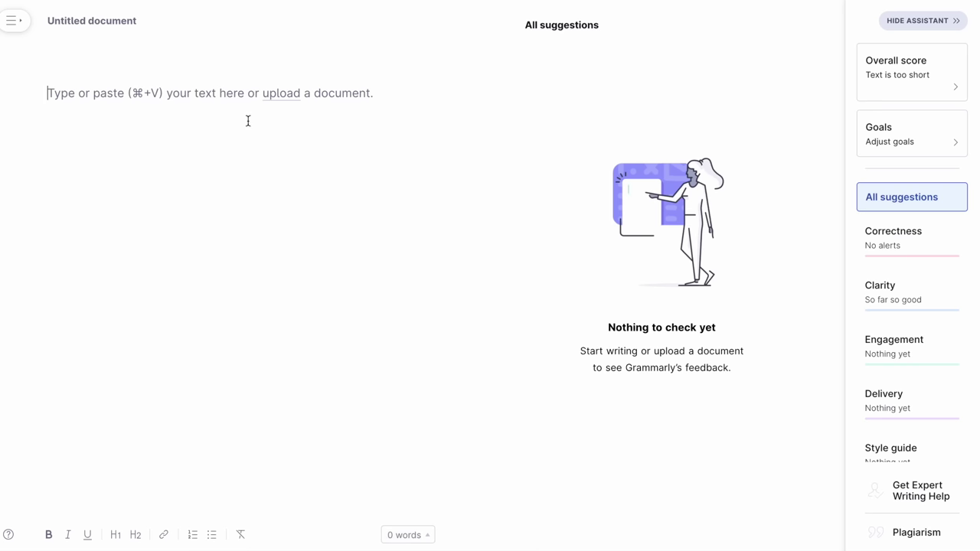
# - Select and copy the whole weight-loss article in TextEdit, then return to the blank Grammarly document
pyautogui.press('super+Tab')
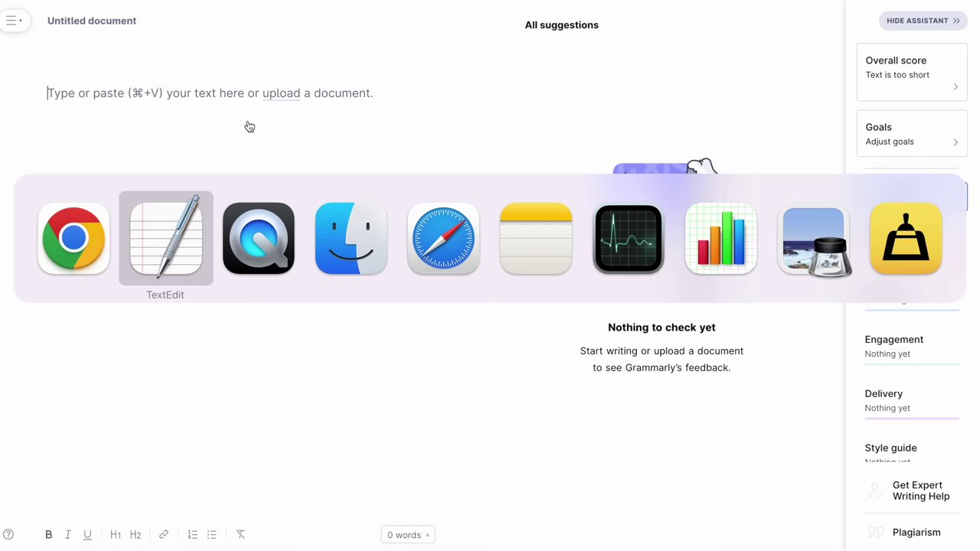
pyautogui.scroll(2, 387, 147)
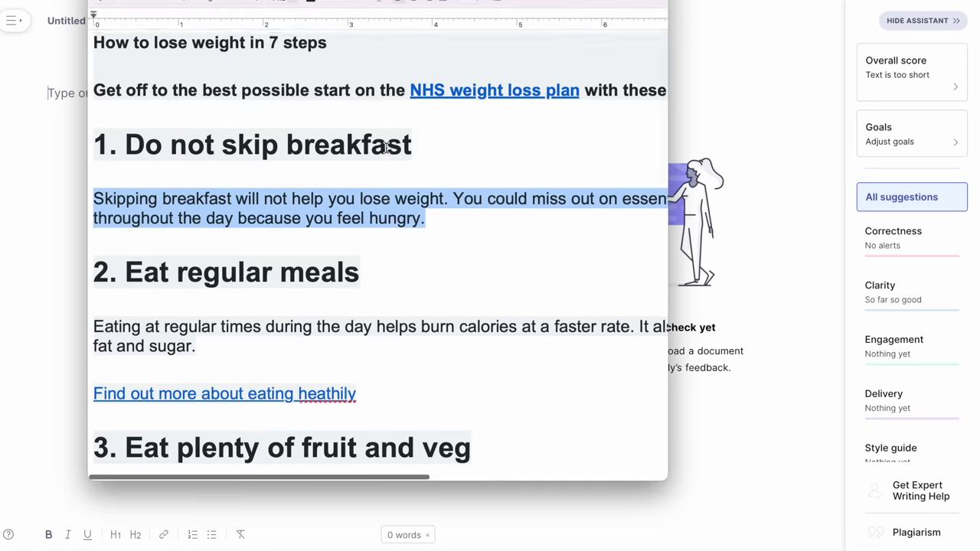
pyautogui.click(465, 146)
pyautogui.press('super+a')
pyautogui.scroll(-10, 371, 229)
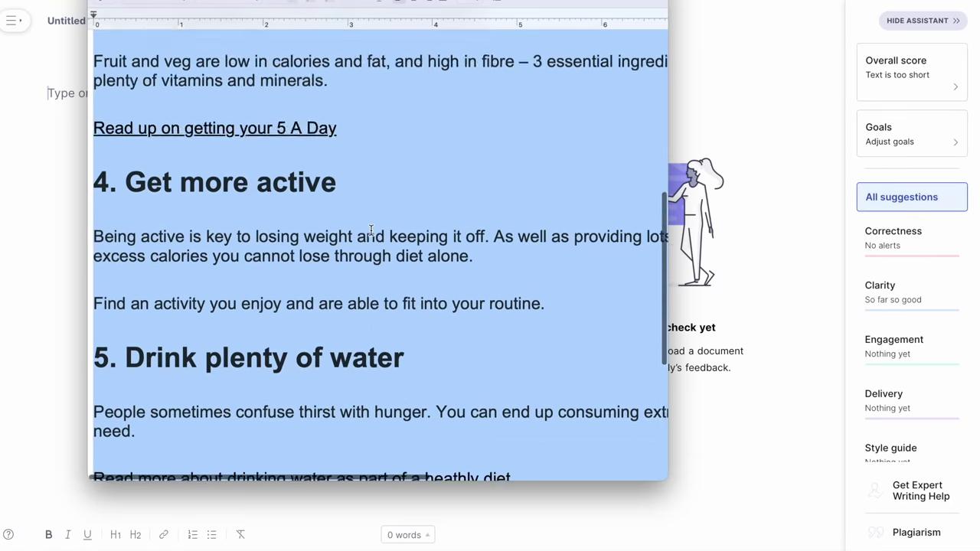
pyautogui.scroll(15, 371, 230)
pyautogui.moveTo(137, 40); pyautogui.dragTo(382, 39)
pyautogui.scroll(-10, 353, 291)
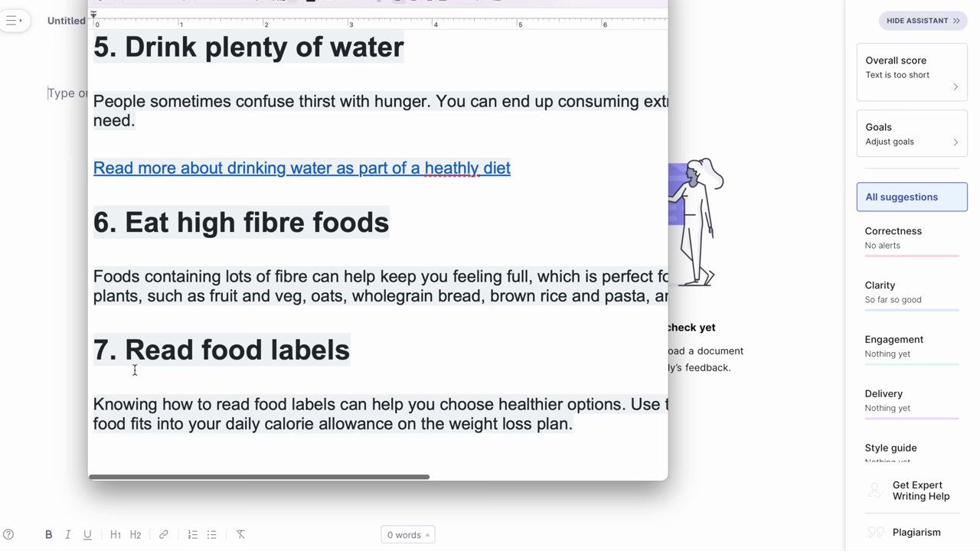
pyautogui.press('super+a')
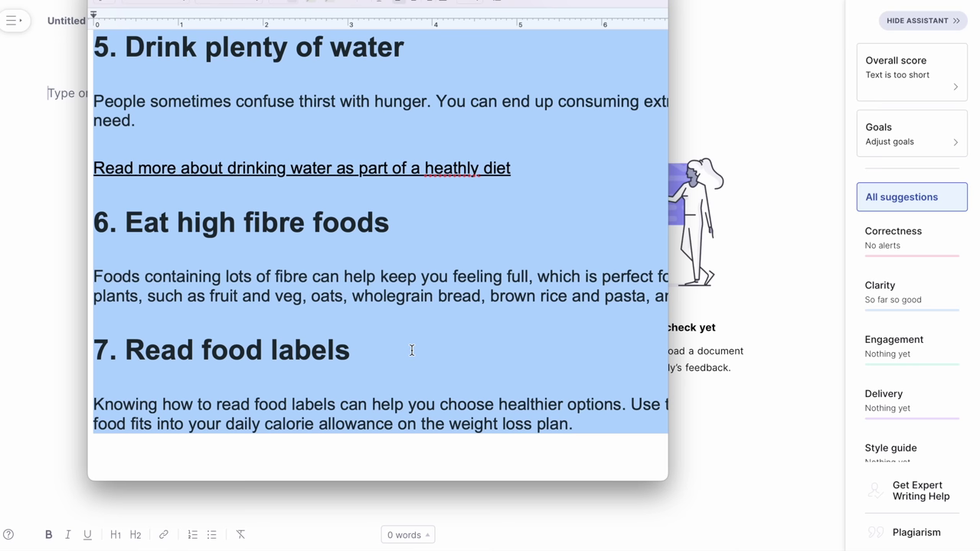
pyautogui.rightClick(250, 277)
pyautogui.click(281, 372)
pyautogui.press('super+Tab')
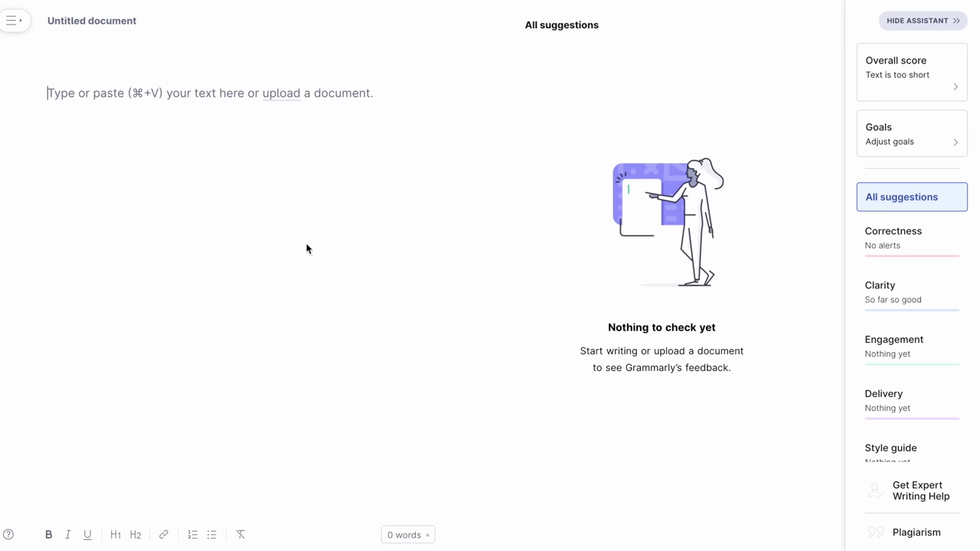
# - Paste the article into Grammarly and set the goals to General audience and Describe intent
pyautogui.press('super+v')
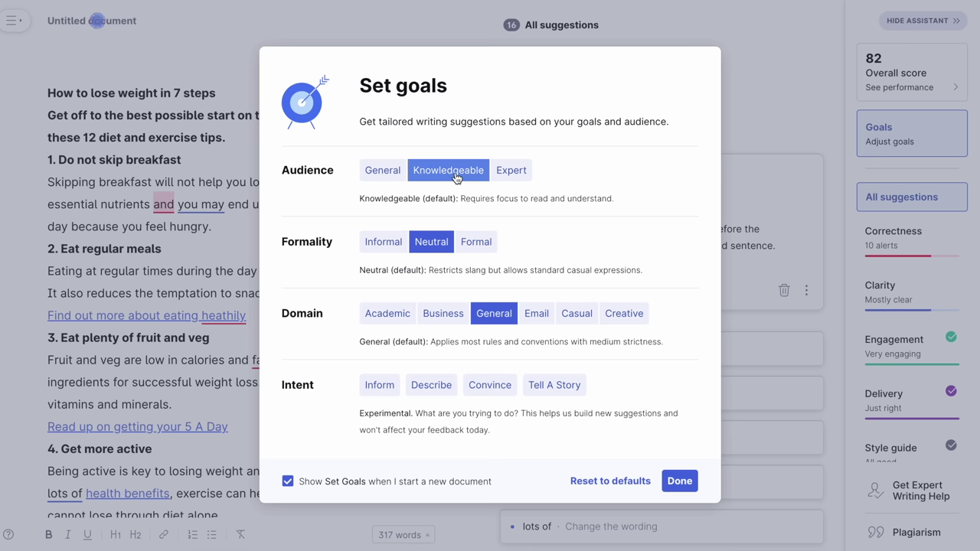
pyautogui.click(390, 173)
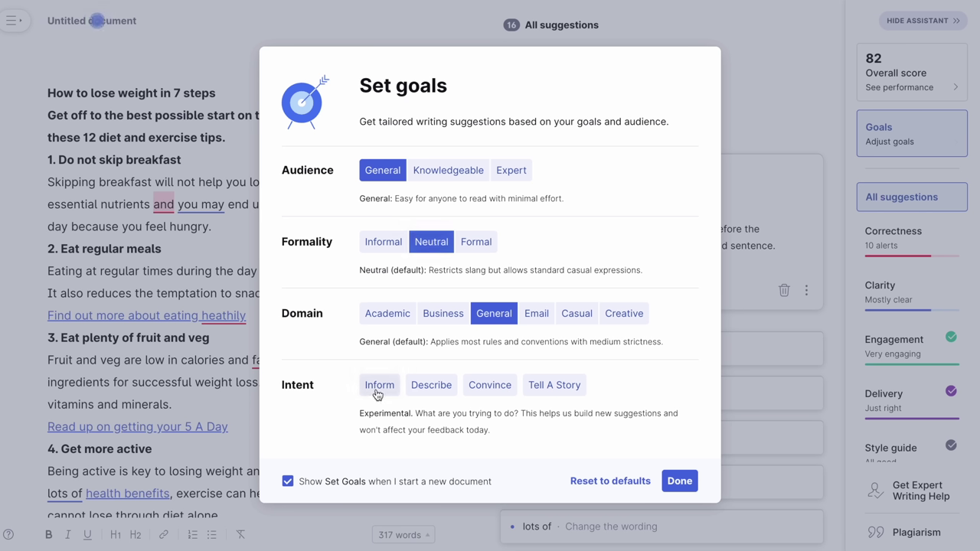
pyautogui.click(434, 388)
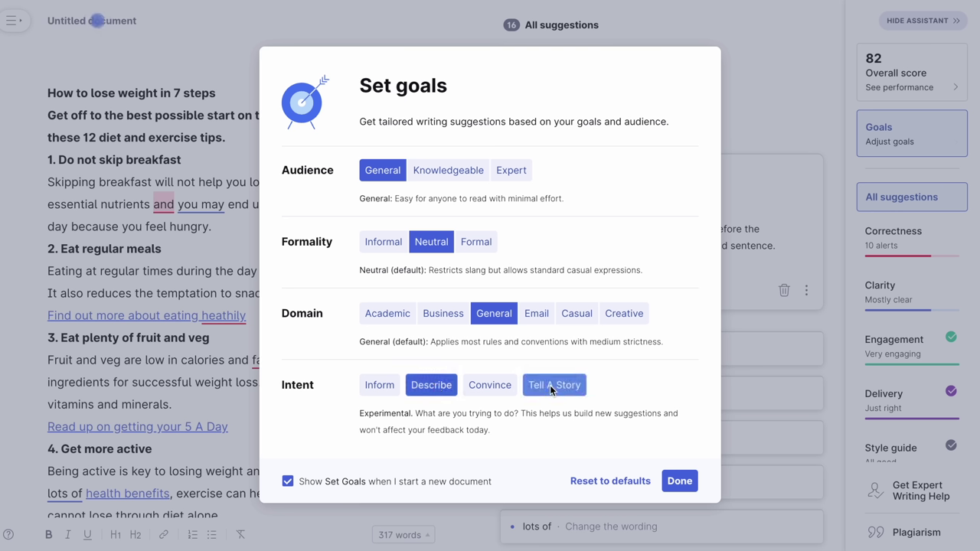
pyautogui.click(679, 480)
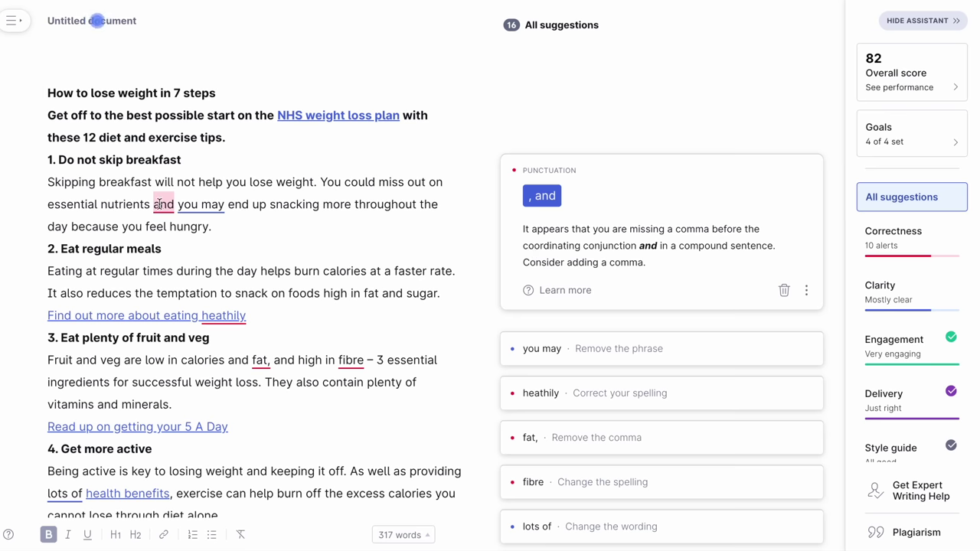
pyautogui.scroll(-3, 227, 198)
pyautogui.scroll(-5, 264, 233)
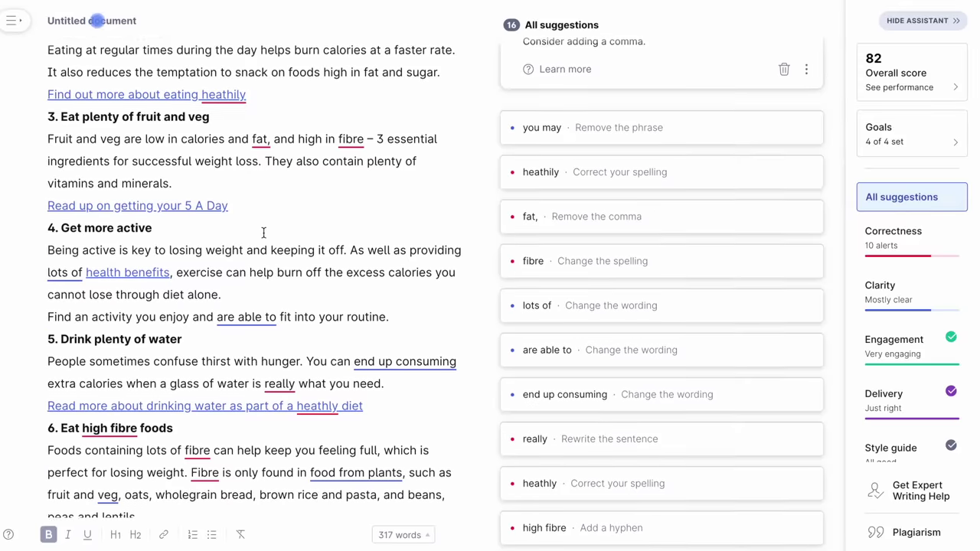
pyautogui.scroll(-2, 264, 232)
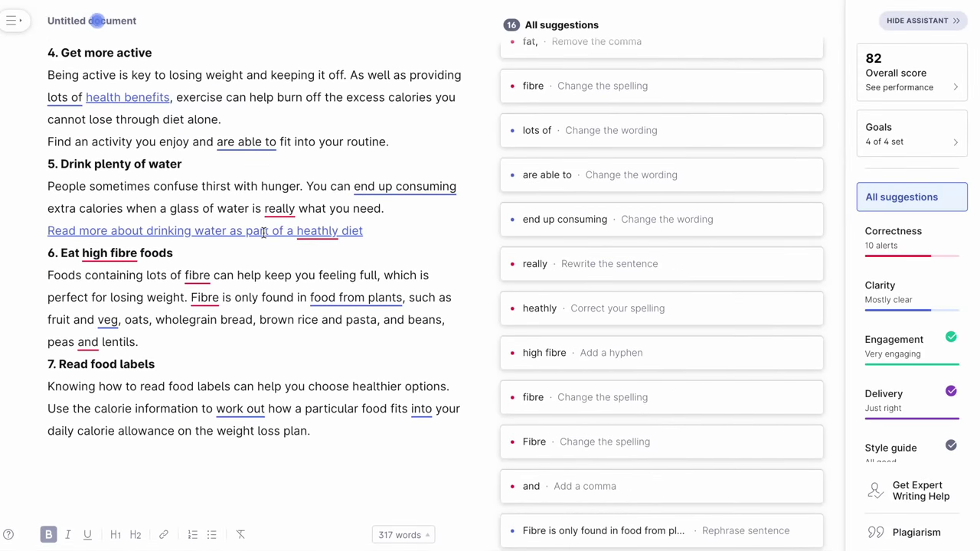
pyautogui.scroll(6, 267, 255)
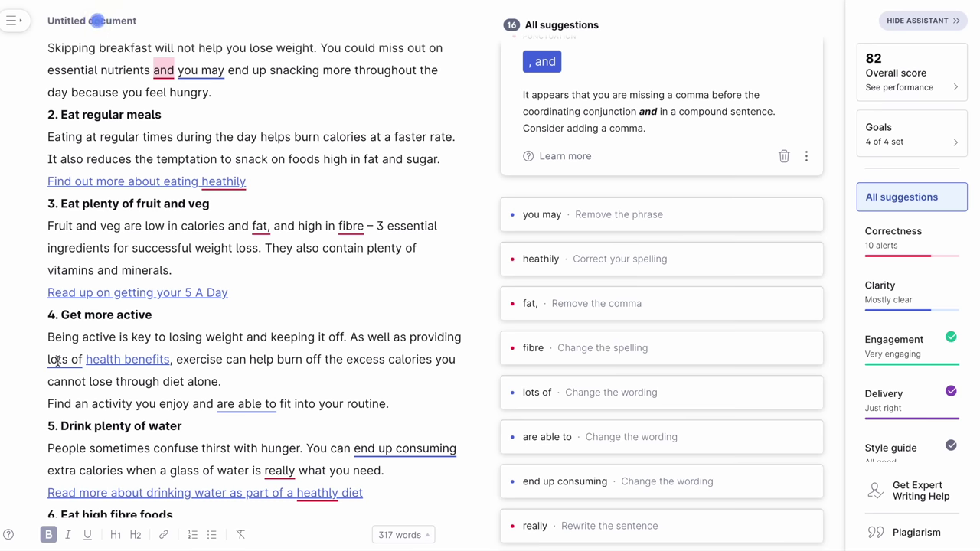
pyautogui.scroll(3, 58, 360)
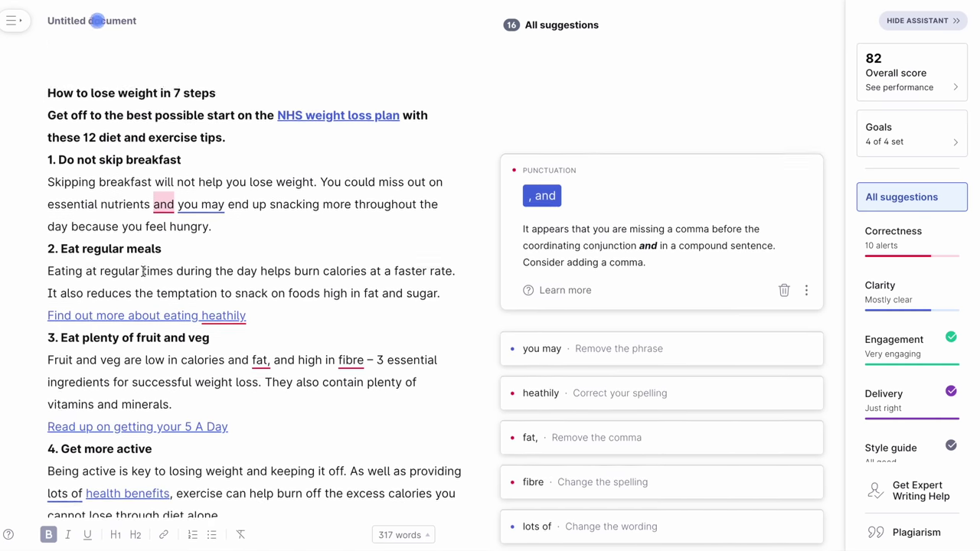
# - Accept Grammarly's fix adding a comma after 'essential nutrients' before 'and'
pyautogui.click(164, 204)
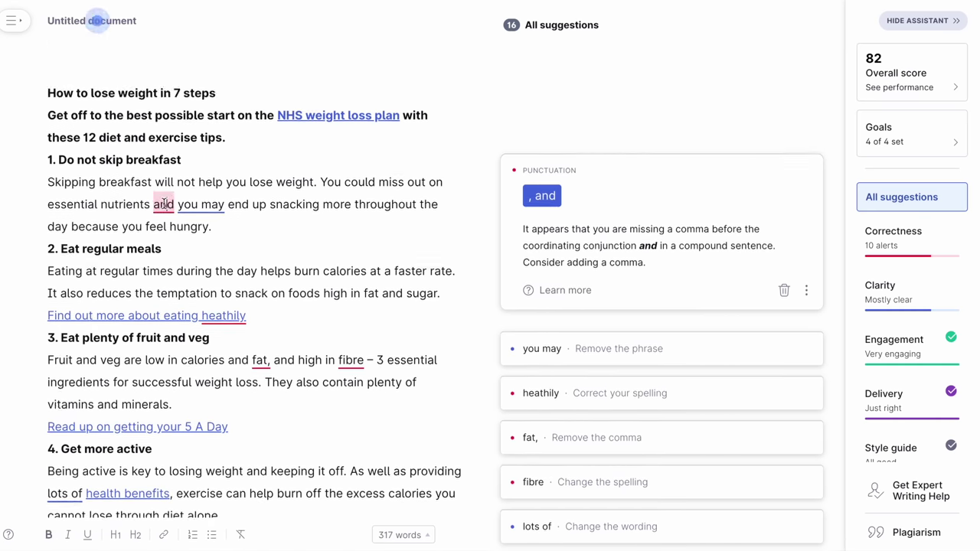
pyautogui.click(539, 200)
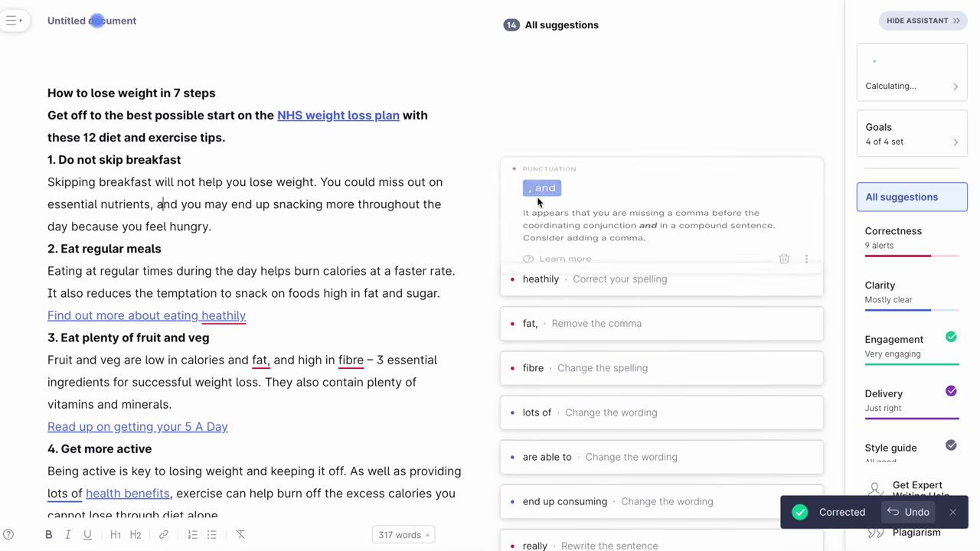
pyautogui.moveTo(155, 203); pyautogui.dragTo(182, 205)
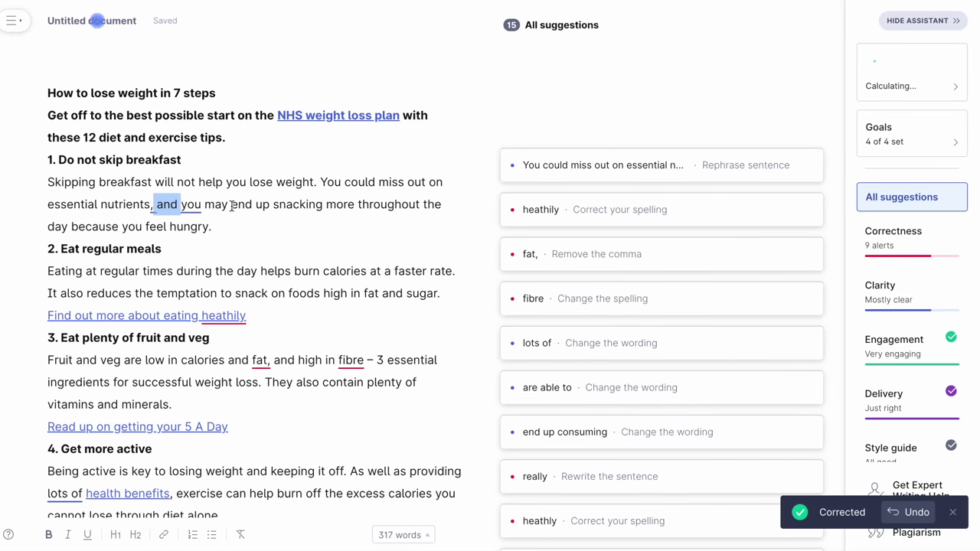
pyautogui.click(231, 206)
pyautogui.click(340, 233)
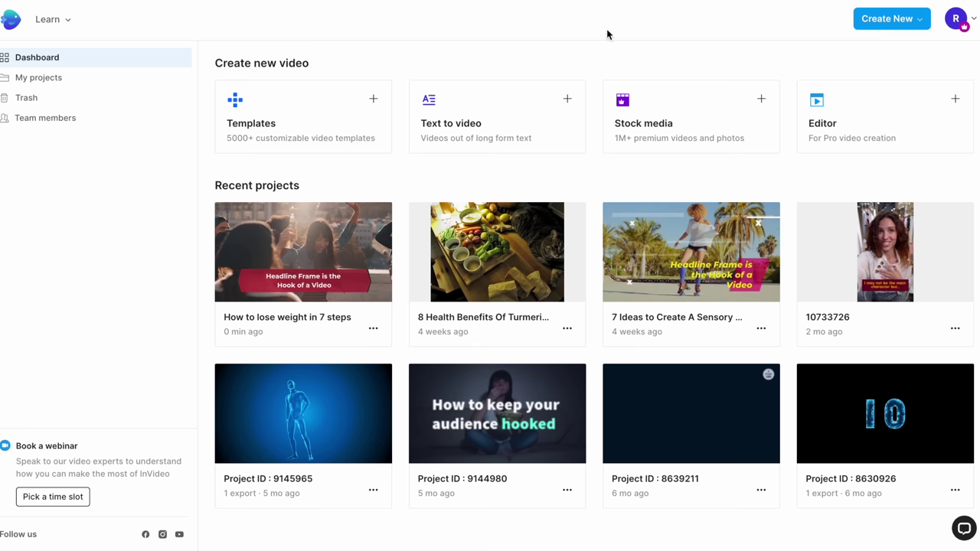
# - Start a new Text to video project from the Fun Party Promo template
pyautogui.click(888, 21)
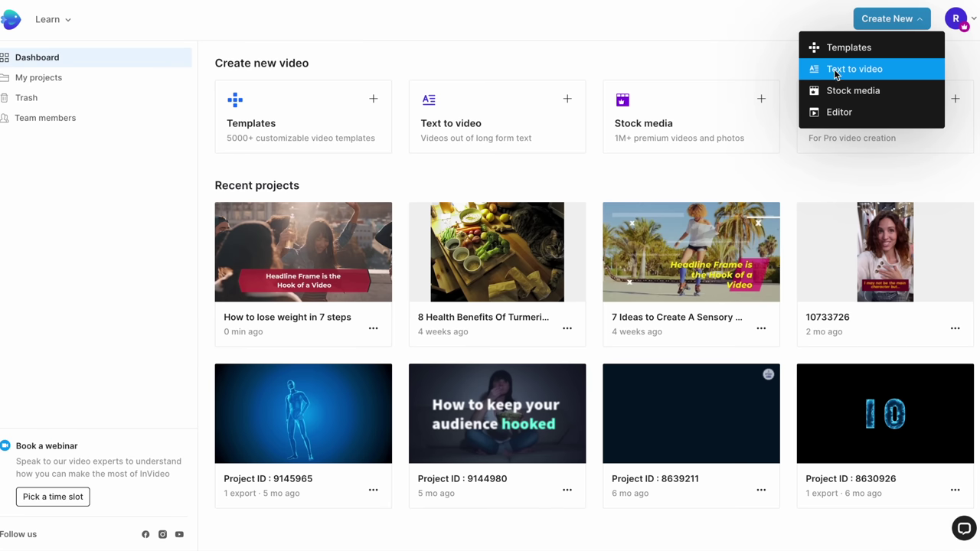
pyautogui.tripleClick(893, 25)
pyautogui.doubleClick(893, 25)
pyautogui.click(761, 39)
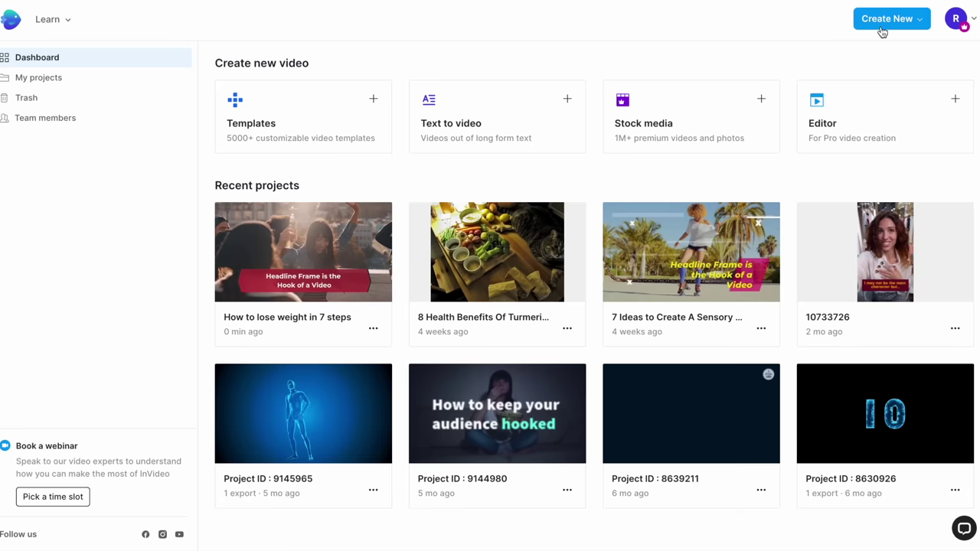
pyautogui.click(882, 32)
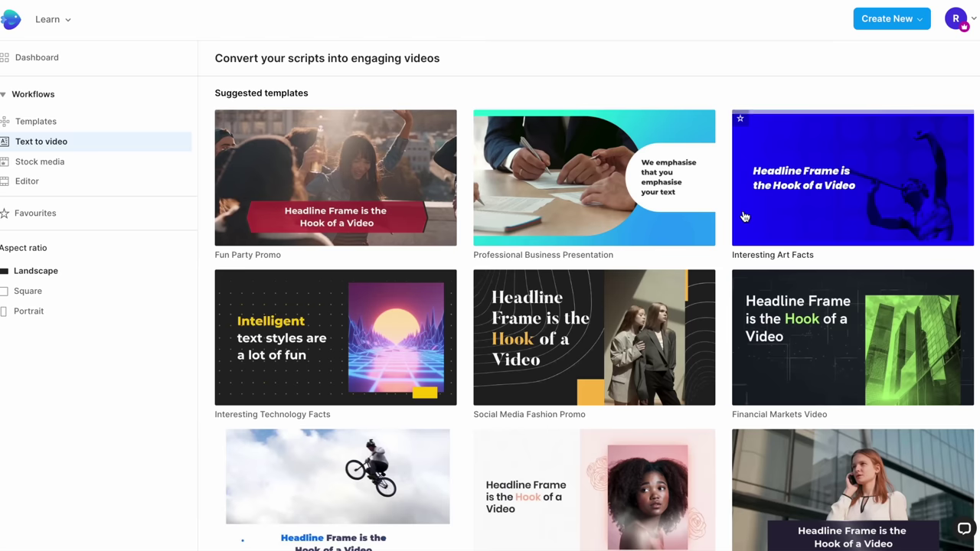
pyautogui.click(343, 174)
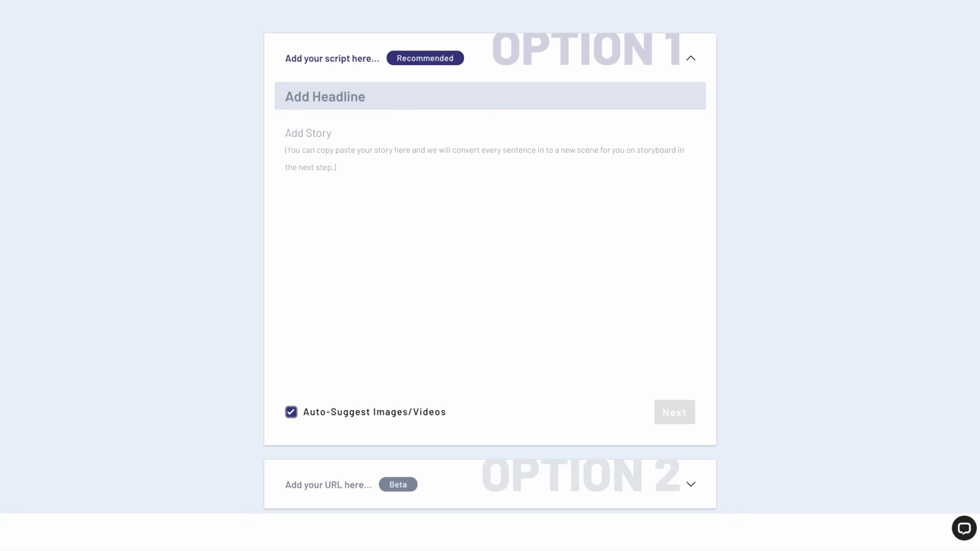
# - Copy the article title from TextEdit and paste it as the headline 'How to lose weight in 7 steps'
pyautogui.click(325, 86)
pyautogui.press('super+Tab')
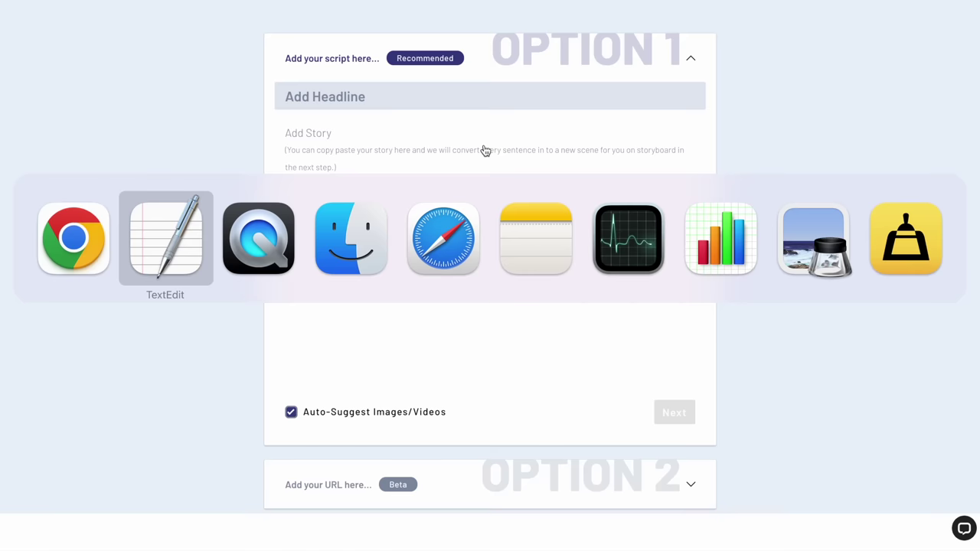
pyautogui.scroll(15, 532, 146)
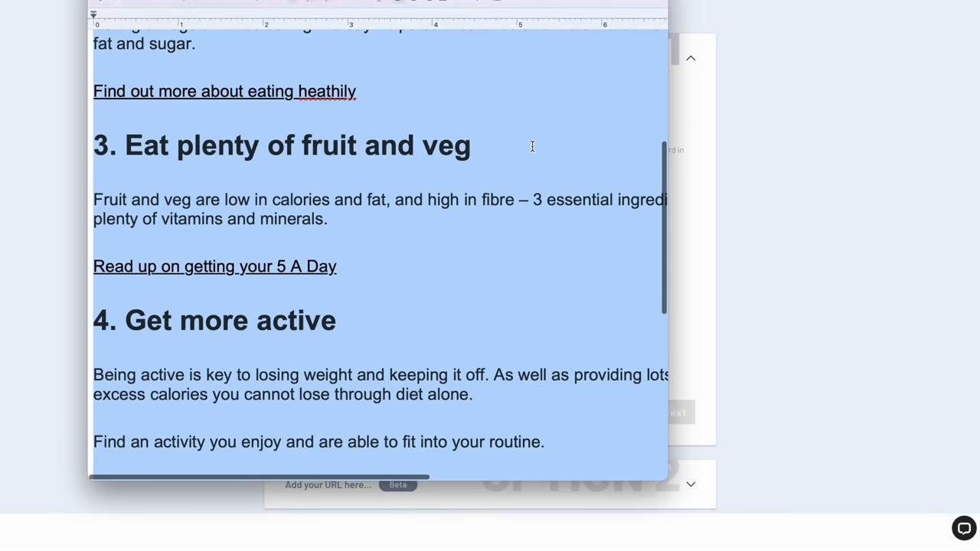
pyautogui.click(378, 131)
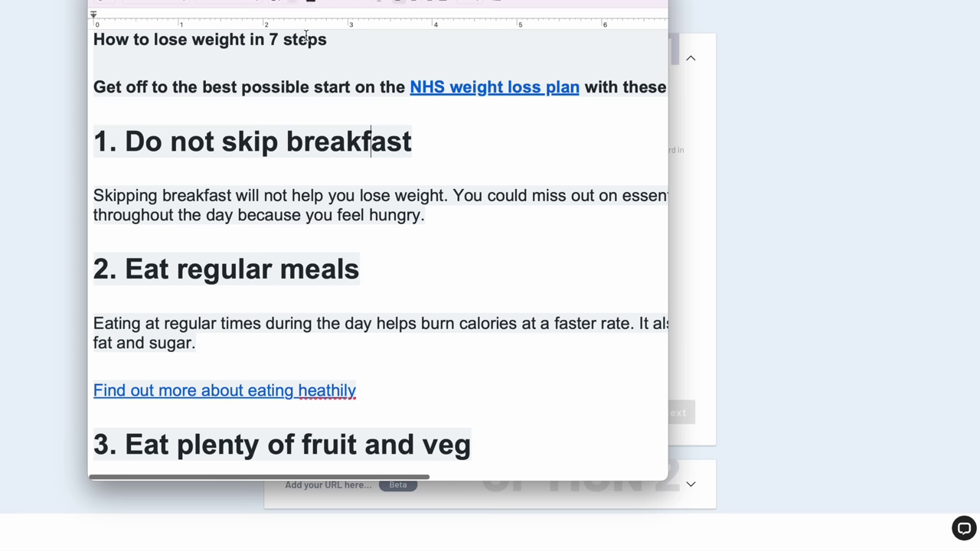
pyautogui.tripleClick(132, 42)
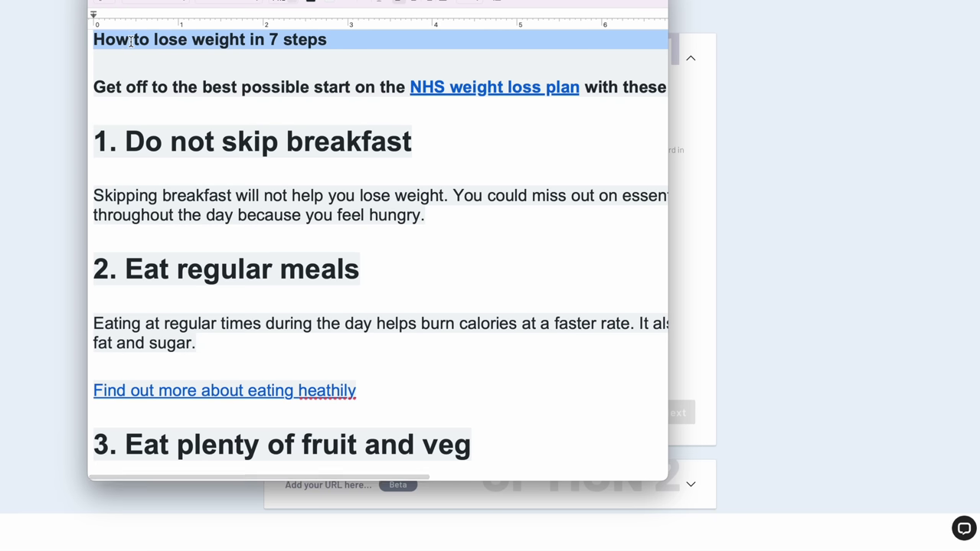
pyautogui.rightClick(220, 40)
pyautogui.click(284, 134)
pyautogui.click(860, 176)
pyautogui.click(306, 100)
pyautogui.hotkey('ctrl', 'v')
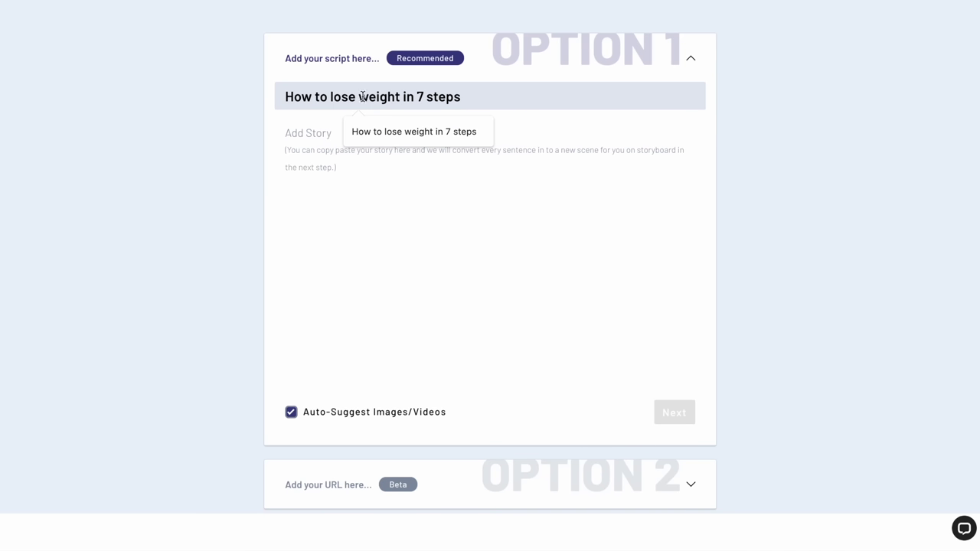
# - Paste the full weight-loss article into the story box and delete its duplicated title line
pyautogui.click(559, 207)
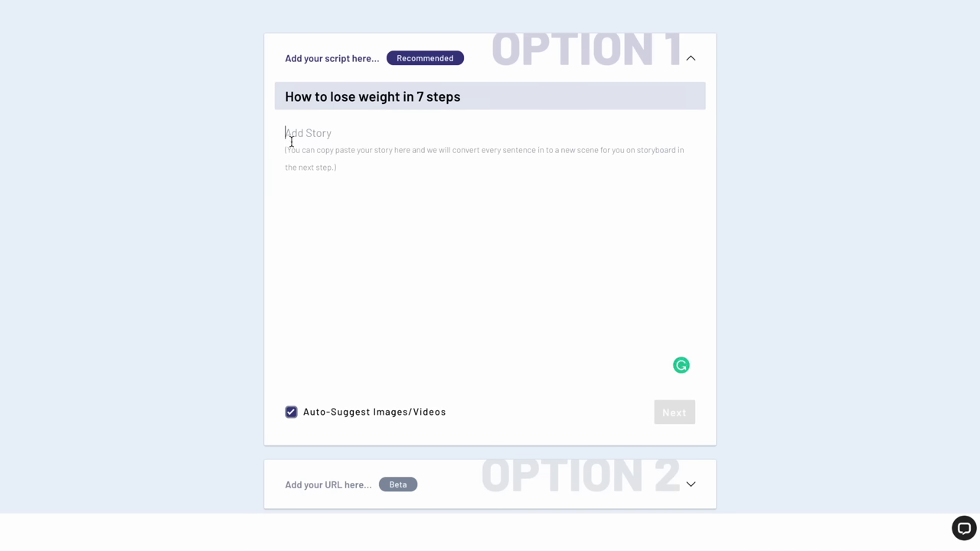
pyautogui.press('super+Tab')
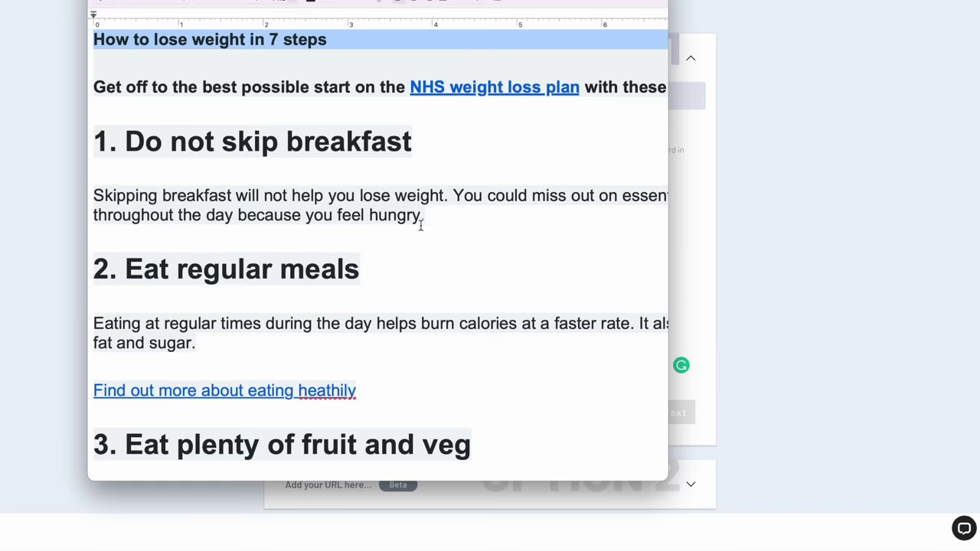
pyautogui.click(135, 98)
pyautogui.moveTo(95, 40); pyautogui.dragTo(520, 548)
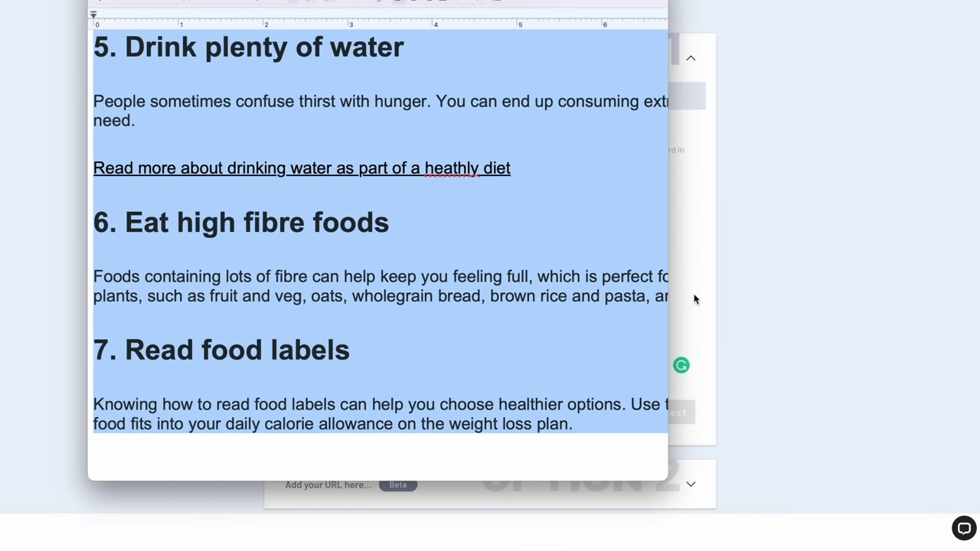
pyautogui.click(792, 267)
pyautogui.rightClick(306, 167)
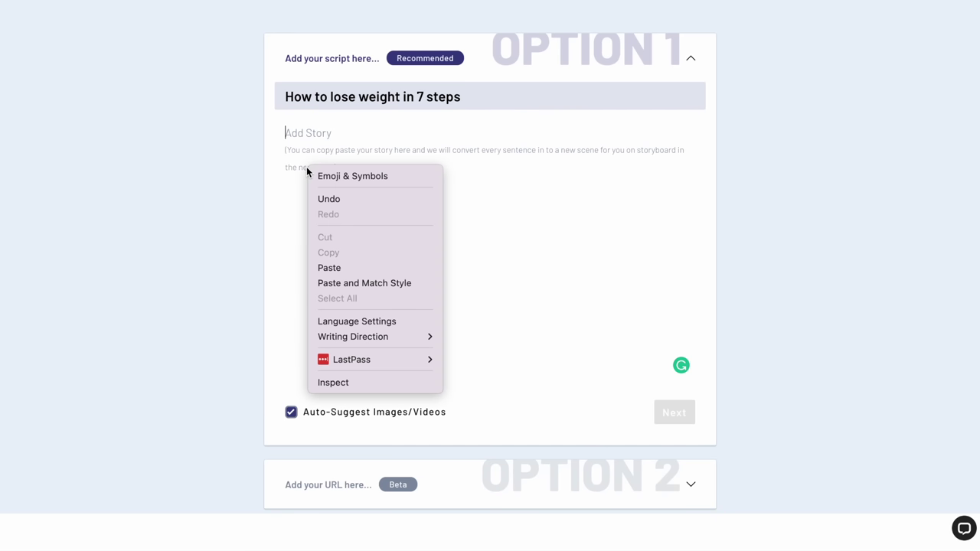
pyautogui.click(322, 269)
pyautogui.scroll(10, 366, 191)
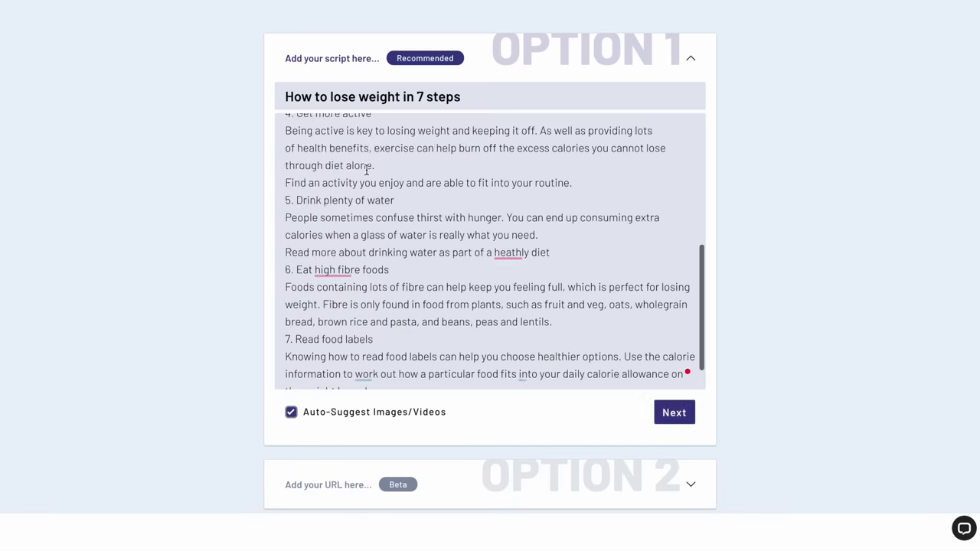
pyautogui.click(428, 132)
pyautogui.moveTo(429, 132); pyautogui.dragTo(264, 131)
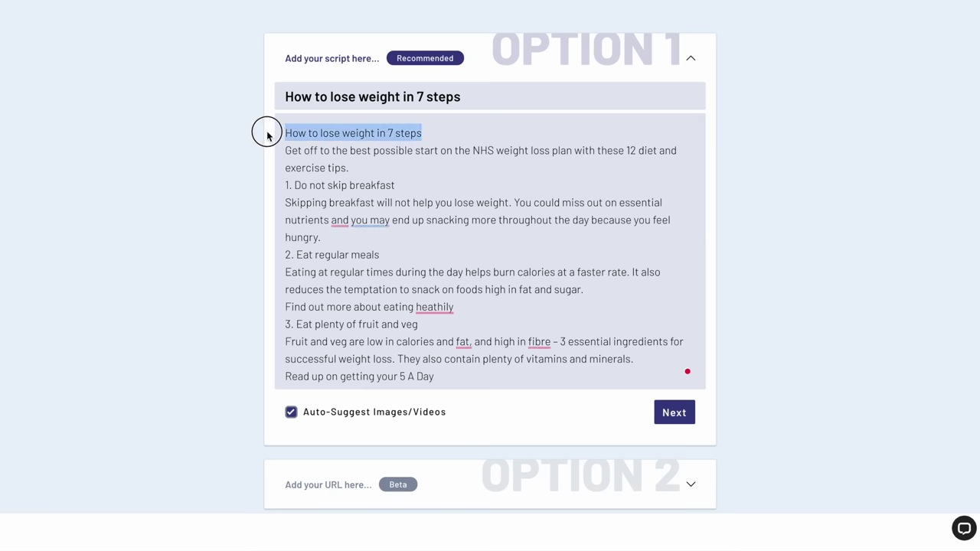
pyautogui.press('BackSpace')
pyautogui.scroll(-1, 620, 383)
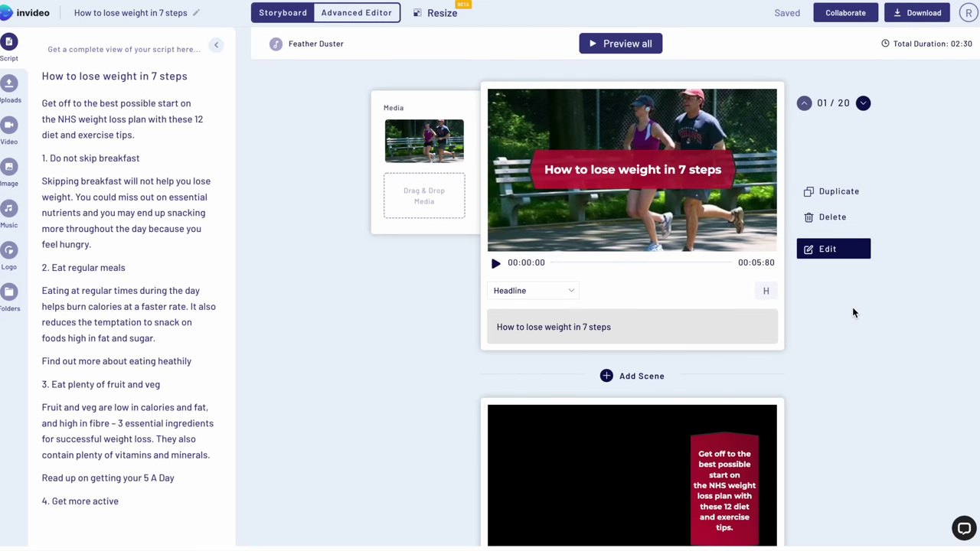
# - Scroll the storyboard, previewing the 'Eat plenty of fruit and veg' scene, down to scene 11 '4. Get more active'
pyautogui.scroll(-5, 141, 186)
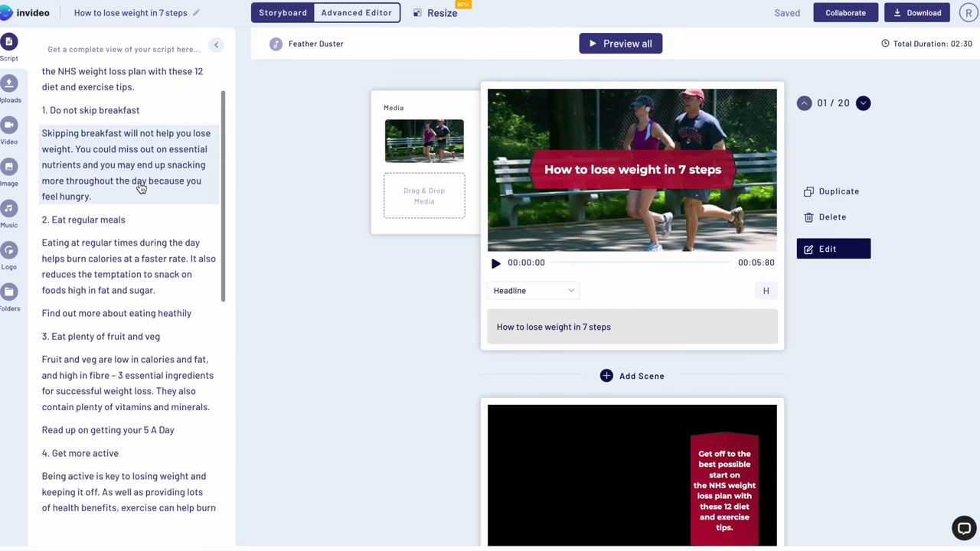
pyautogui.scroll(5, 140, 186)
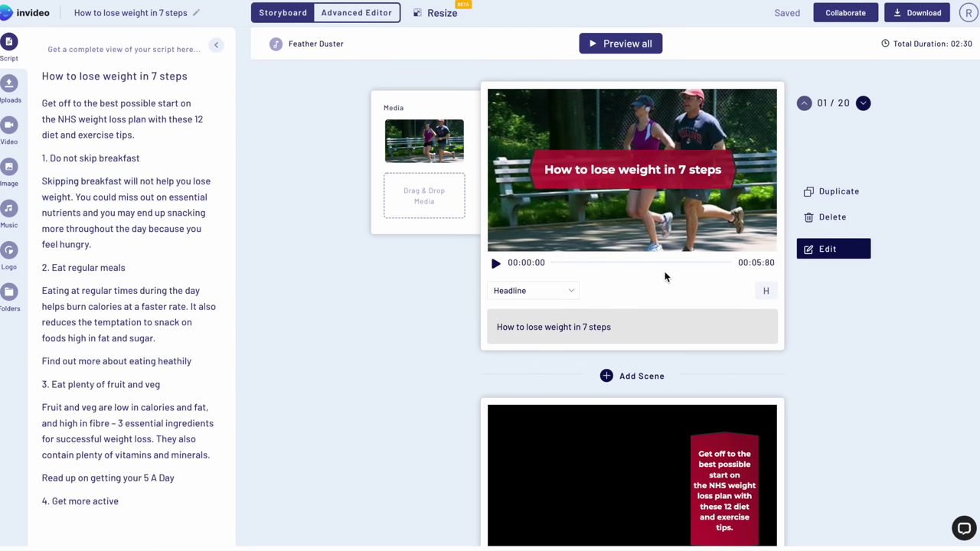
pyautogui.scroll(-4, 664, 275)
pyautogui.scroll(-8, 665, 276)
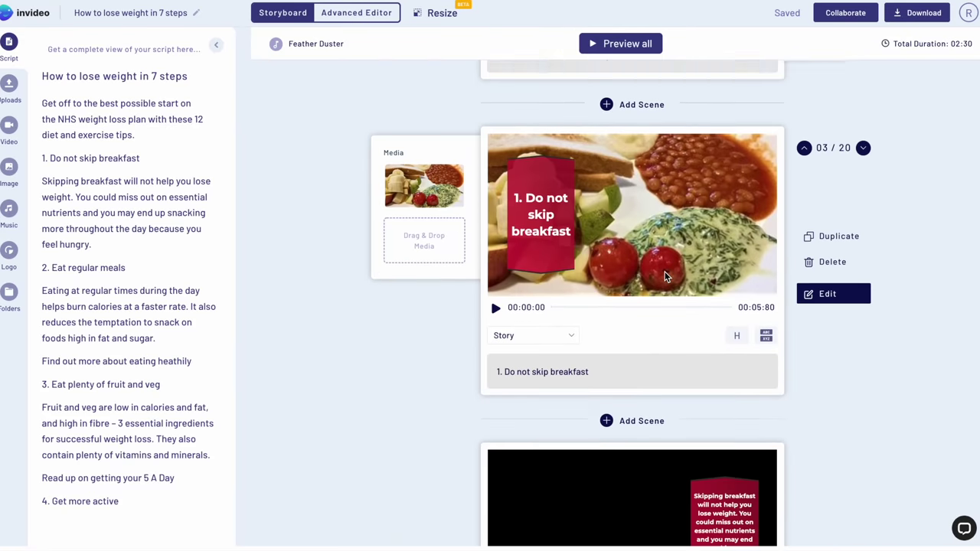
pyautogui.scroll(-4, 665, 276)
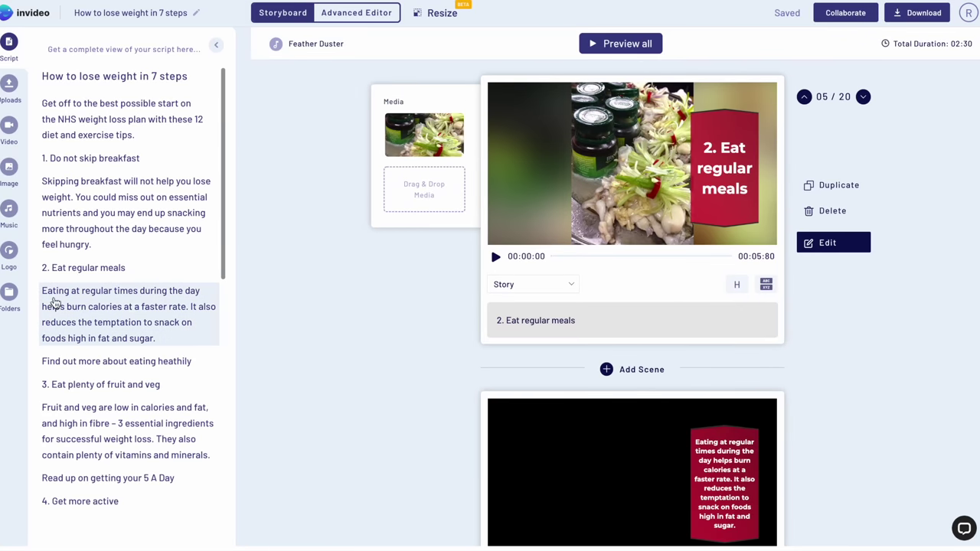
pyautogui.scroll(-6, 694, 333)
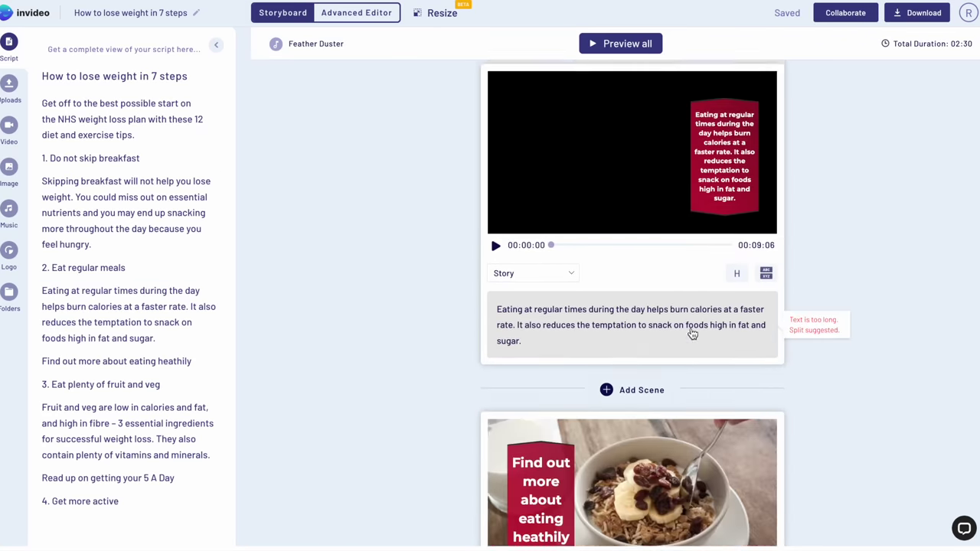
pyautogui.scroll(-1, 691, 333)
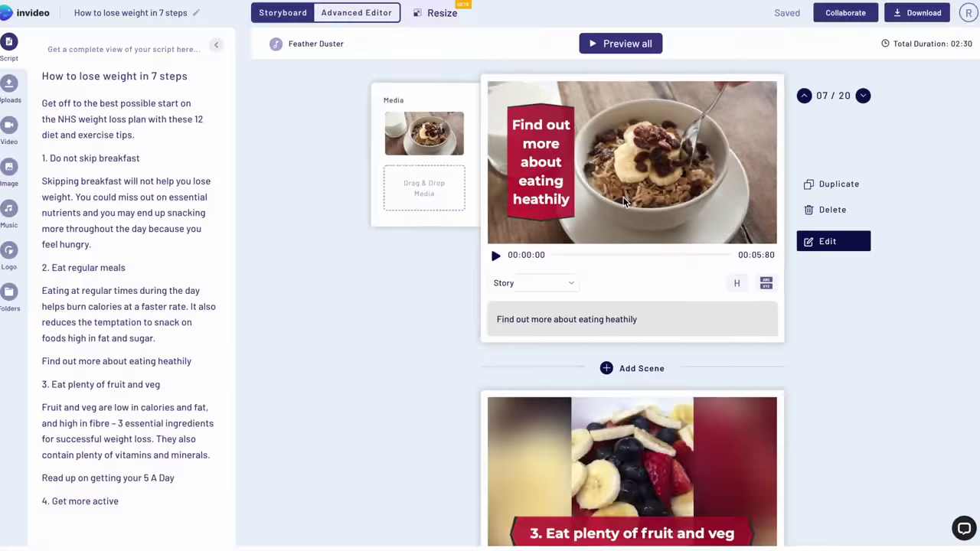
pyautogui.scroll(-3, 626, 214)
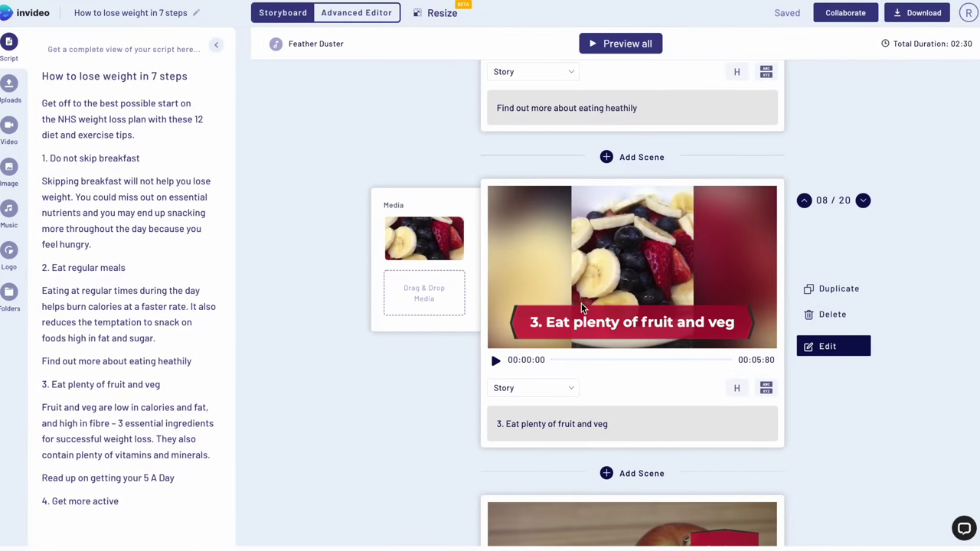
pyautogui.click(496, 363)
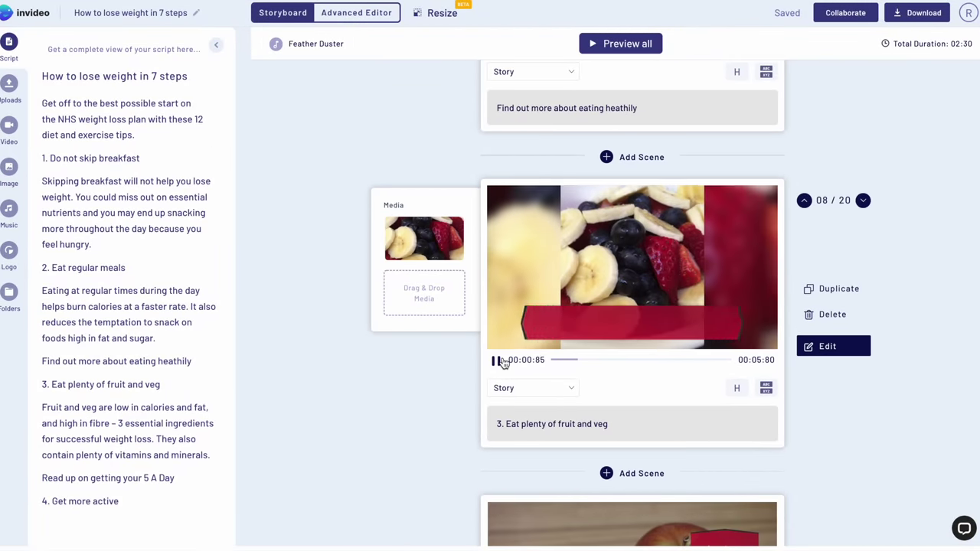
pyautogui.scroll(-3, 501, 361)
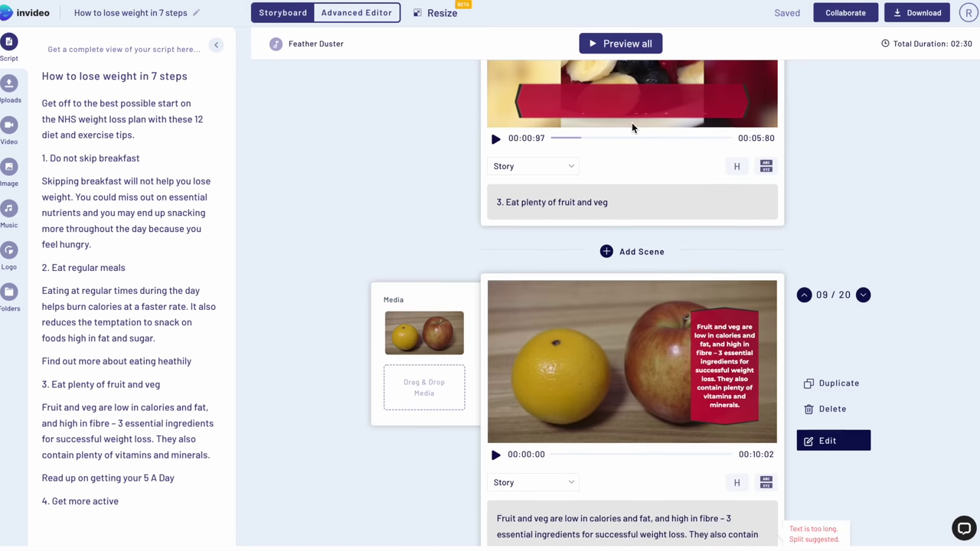
pyautogui.scroll(-2, 631, 124)
pyautogui.scroll(-8, 631, 122)
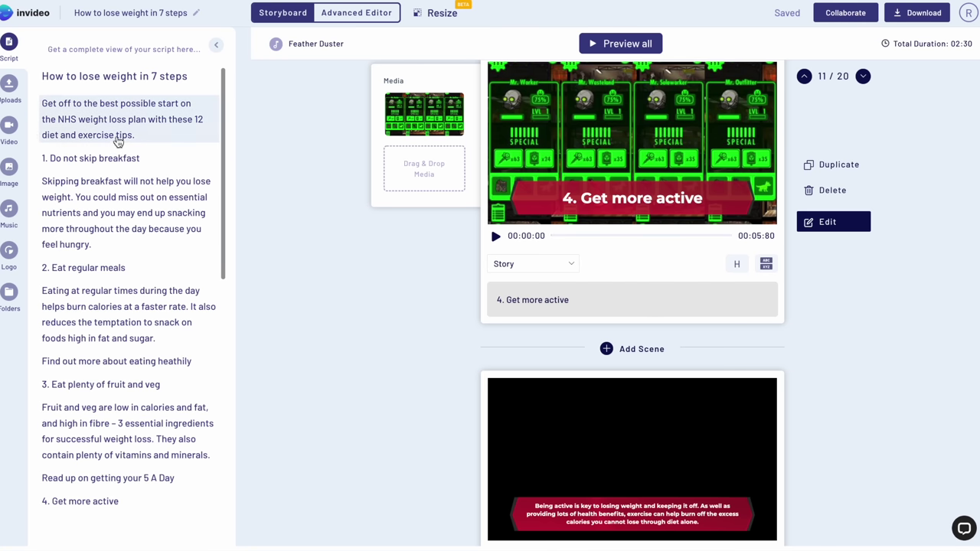
# - Search stock videos for 'active' and drag the sunset running-crowd clip onto scene 11
pyautogui.click(10, 127)
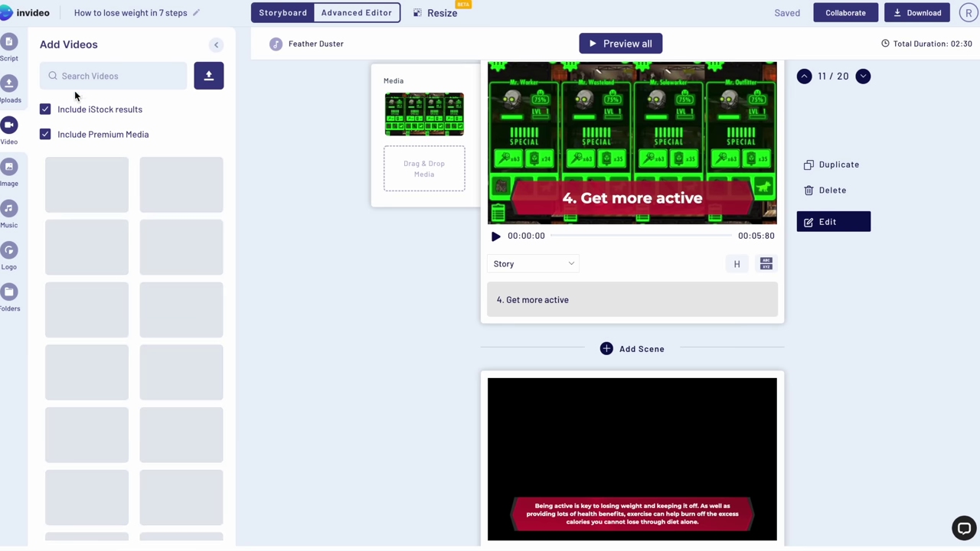
pyautogui.scroll(1, 529, 296)
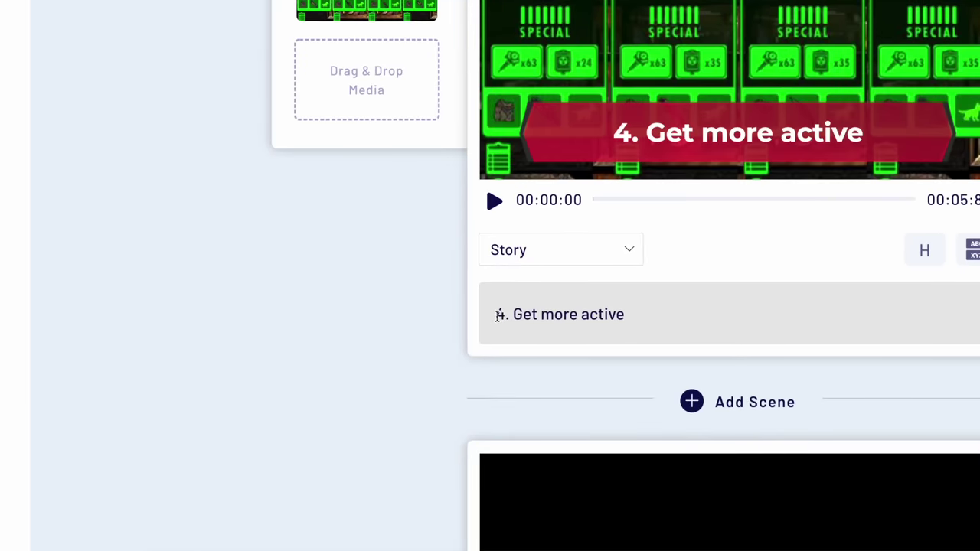
pyautogui.moveTo(499, 315); pyautogui.dragTo(671, 308)
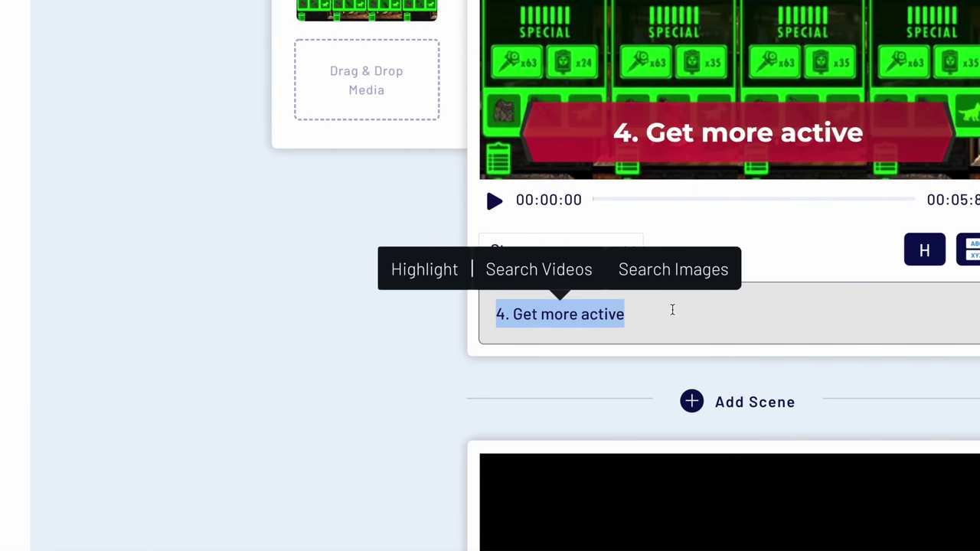
pyautogui.click(672, 309)
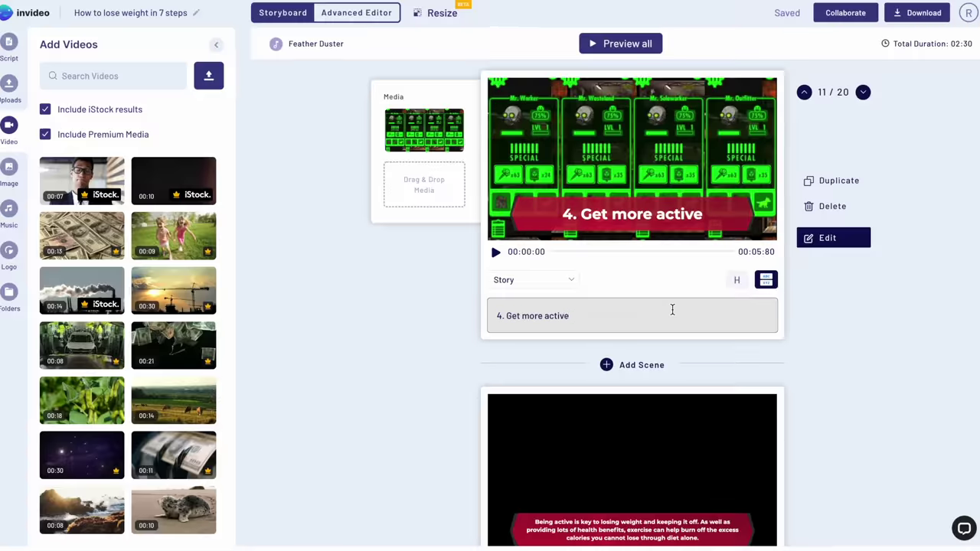
pyautogui.click(95, 76)
pyautogui.write('a')
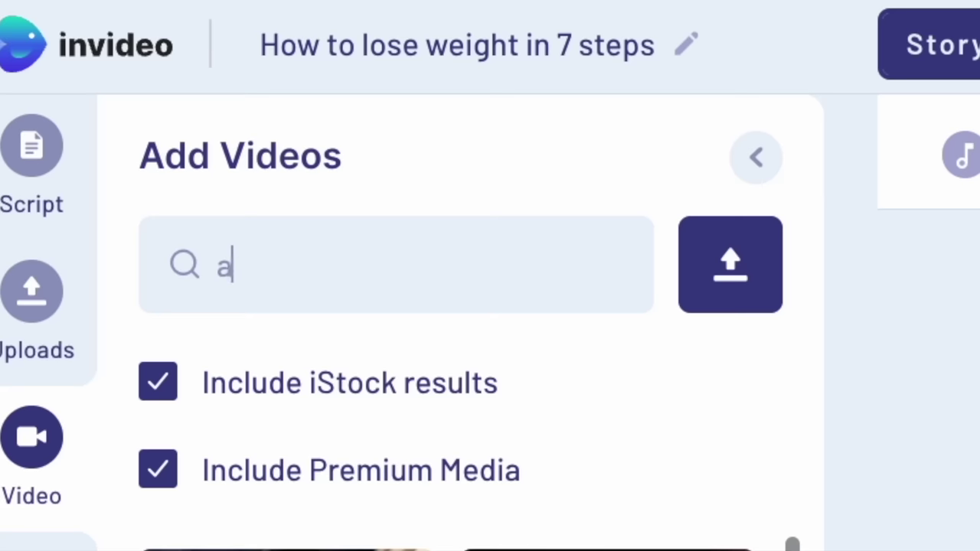
pyautogui.write('ctive')
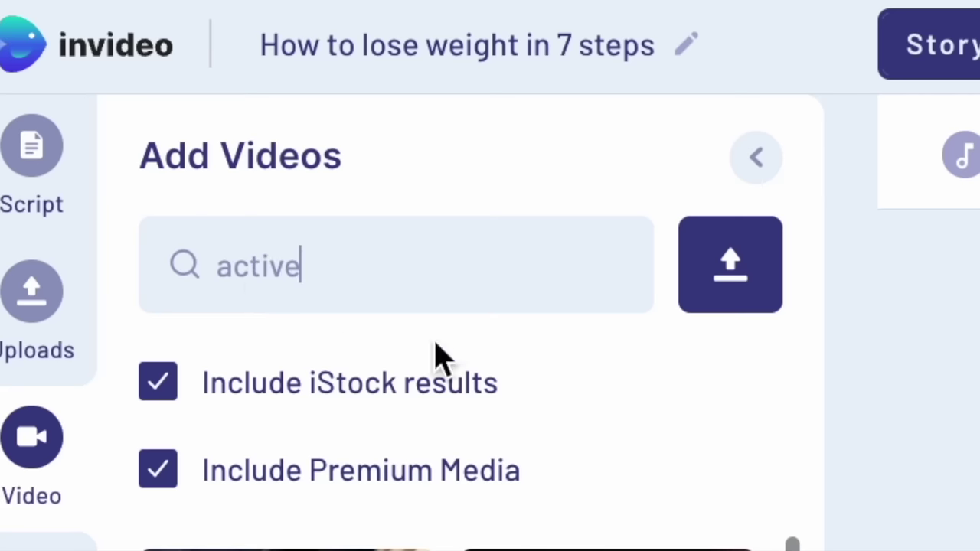
pyautogui.press('Return')
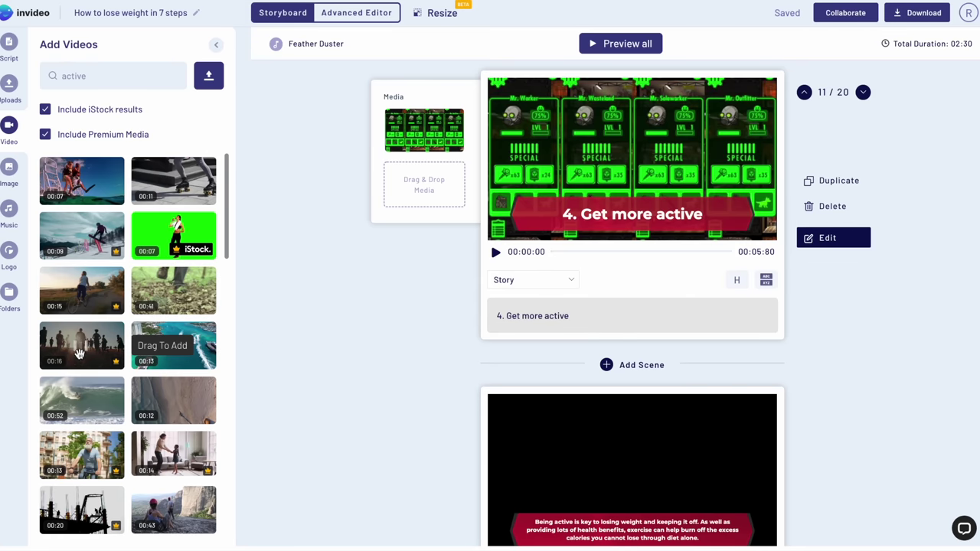
pyautogui.moveTo(76, 355); pyautogui.dragTo(418, 140)
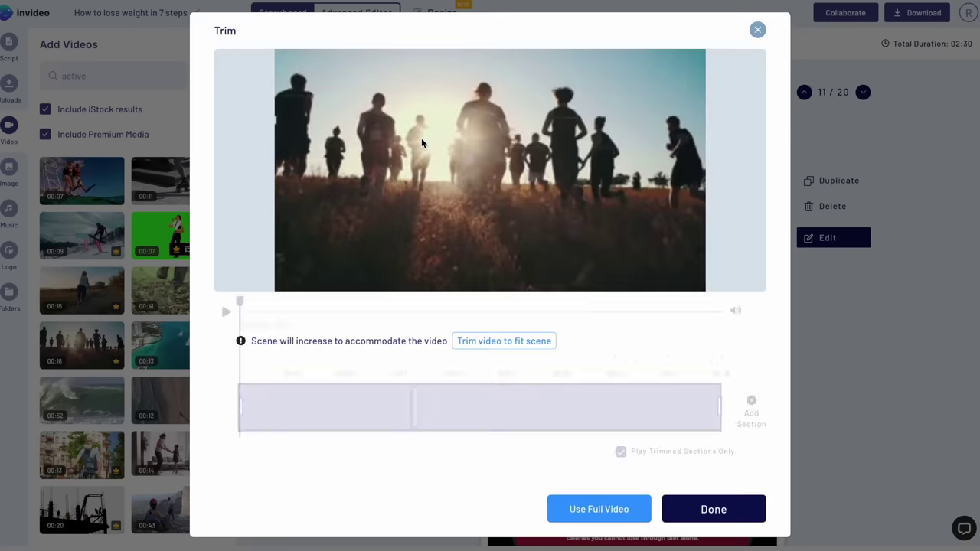
# - Confirm the trimmed clip, preview scene 11 briefly, and lower the computer volume
pyautogui.click(728, 513)
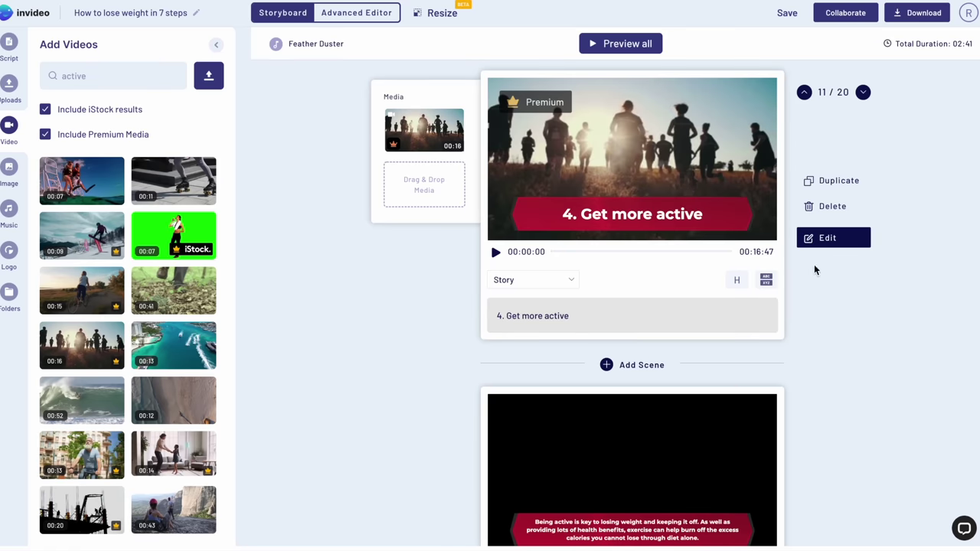
pyautogui.click(495, 254)
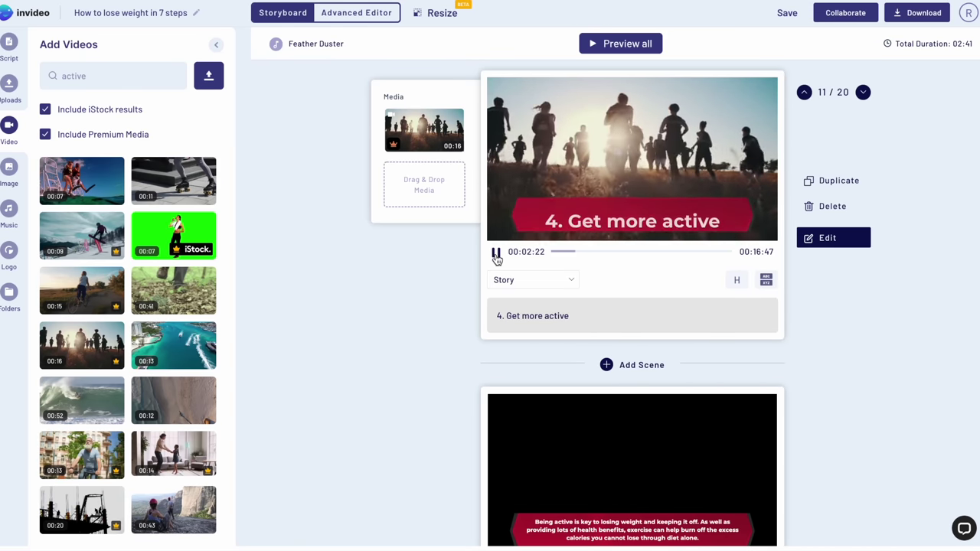
pyautogui.click(496, 254)
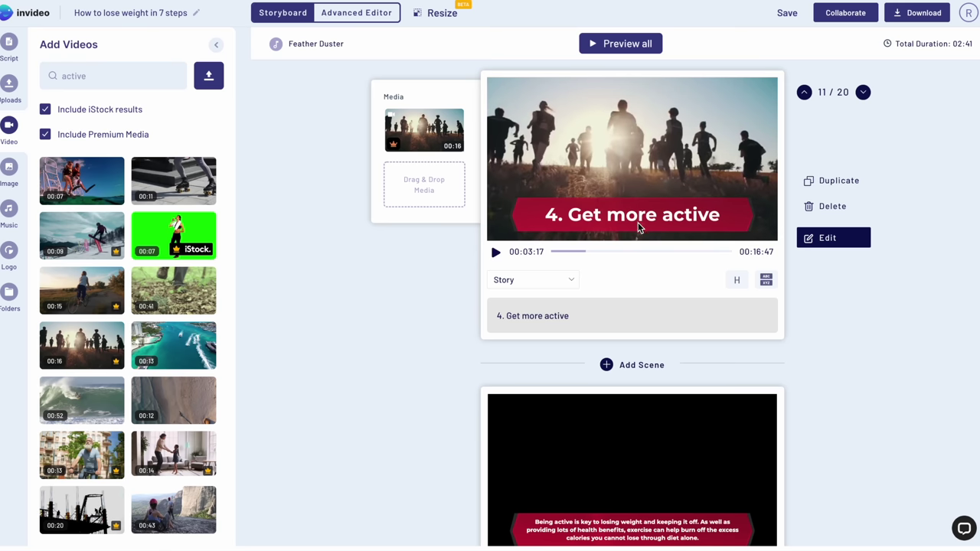
pyautogui.press('XF86AudioLowerVolume')
pyautogui.press('XF86AudioLowerVolume')
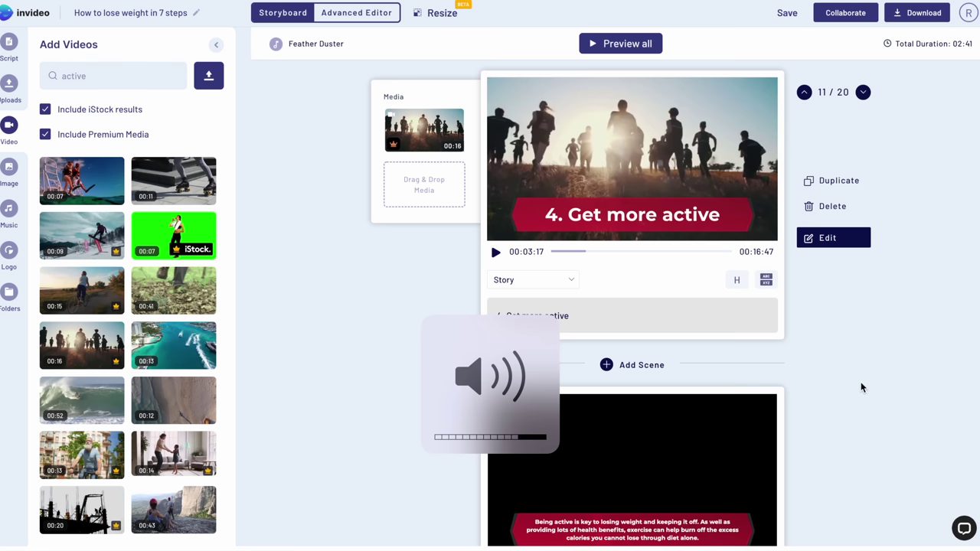
# - Play and pause the preview of scene 14, '5. Drink plenty of water'
pyautogui.scroll(-5, 793, 414)
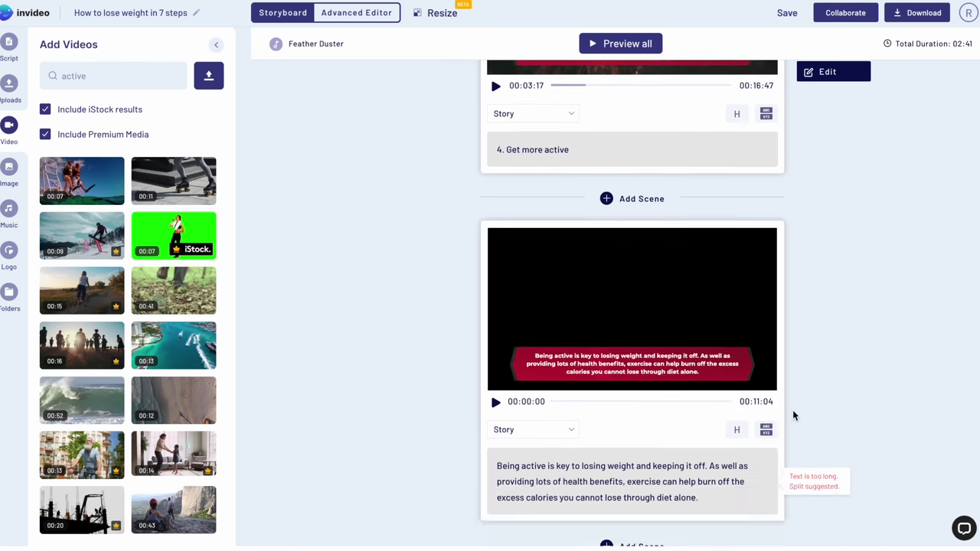
pyautogui.scroll(-10, 793, 415)
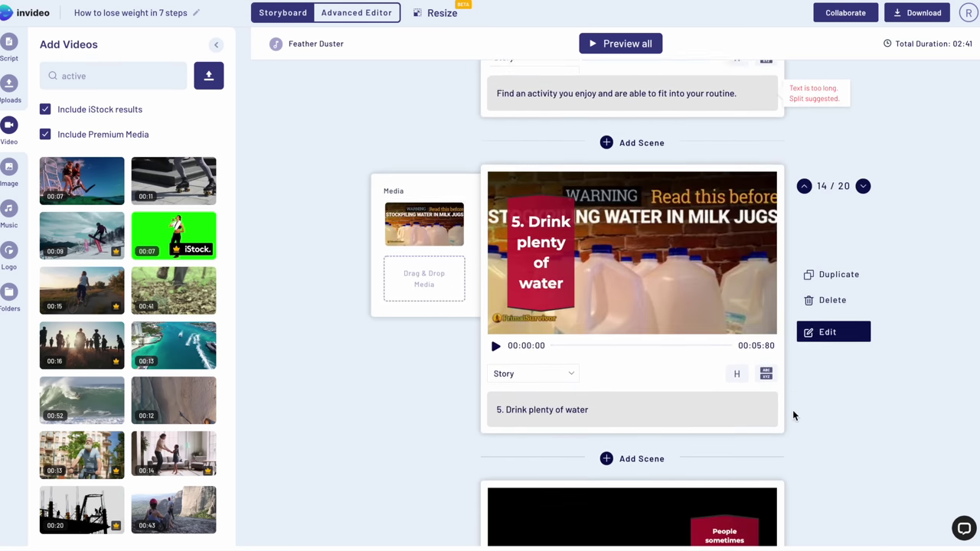
pyautogui.click(495, 392)
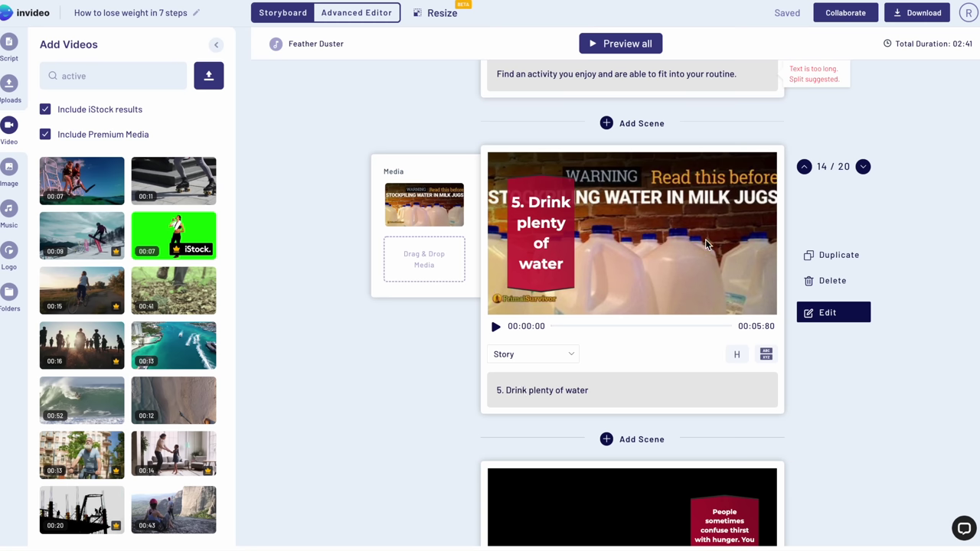
pyautogui.click(495, 327)
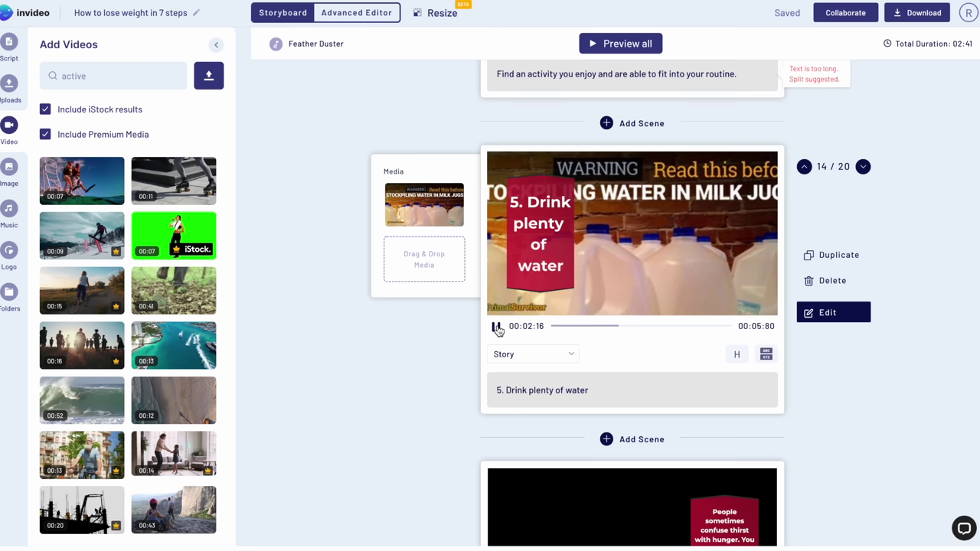
pyautogui.click(496, 327)
# - Replace the old video search term with 'drinking water' and search for clips
pyautogui.click(100, 76)
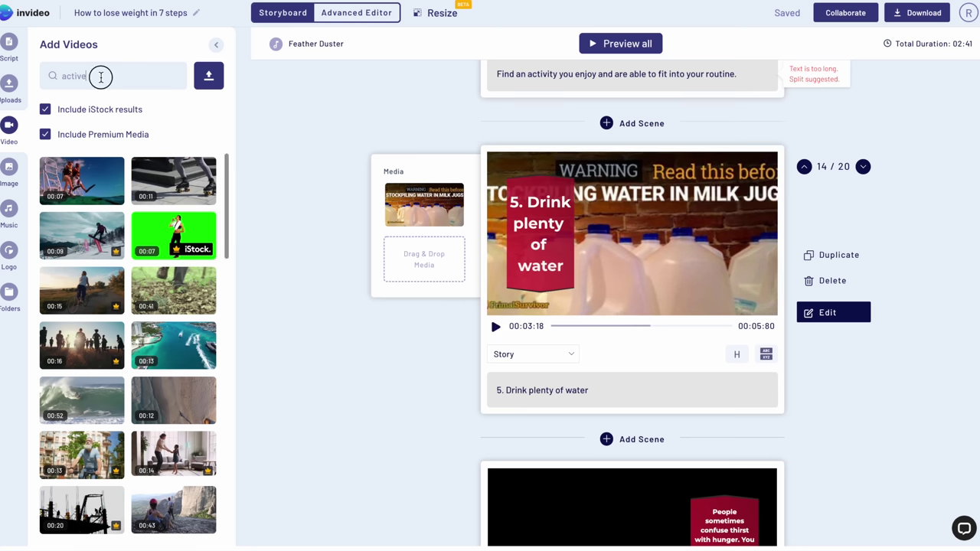
pyautogui.doubleClick(101, 77)
pyautogui.write('drinking water')
pyautogui.press('Return')
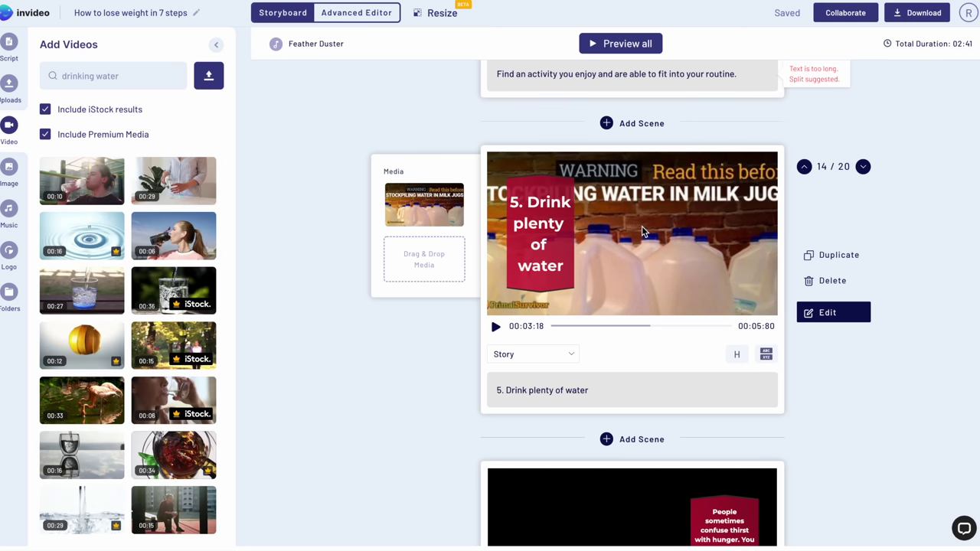
pyautogui.scroll(-1, 587, 273)
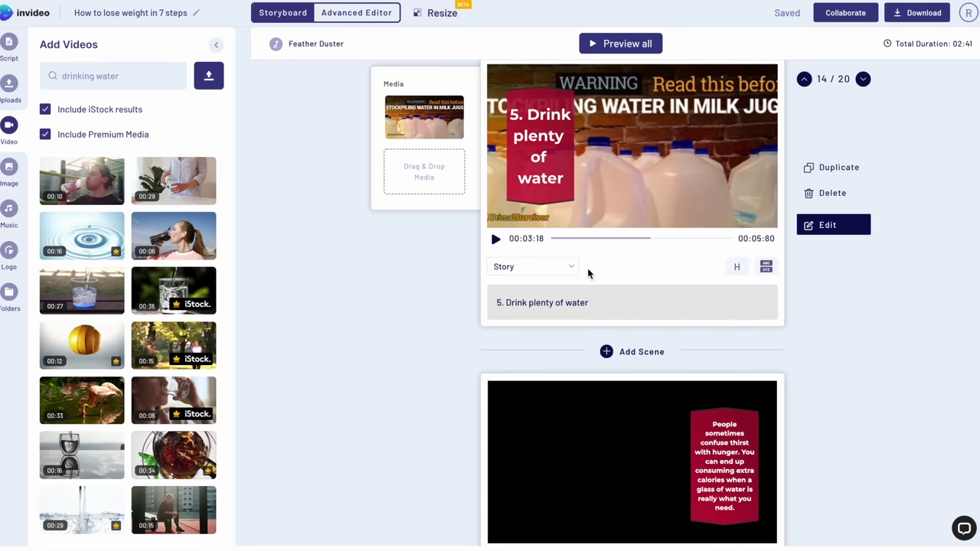
pyautogui.scroll(1, 588, 273)
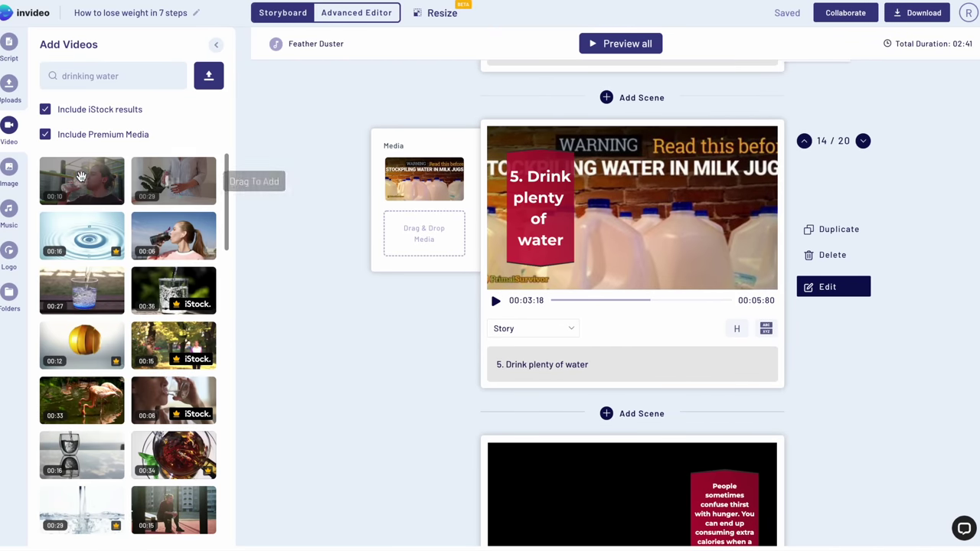
# - Put the first drinking-water clip into scene 14, accept the trim, and preview it
pyautogui.moveTo(120, 175); pyautogui.dragTo(425, 184)
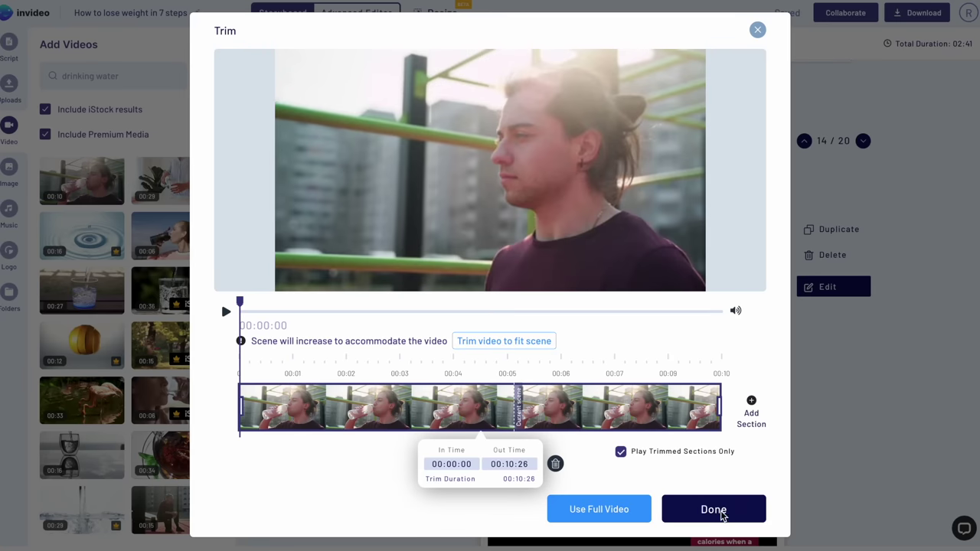
pyautogui.click(724, 514)
pyautogui.click(495, 301)
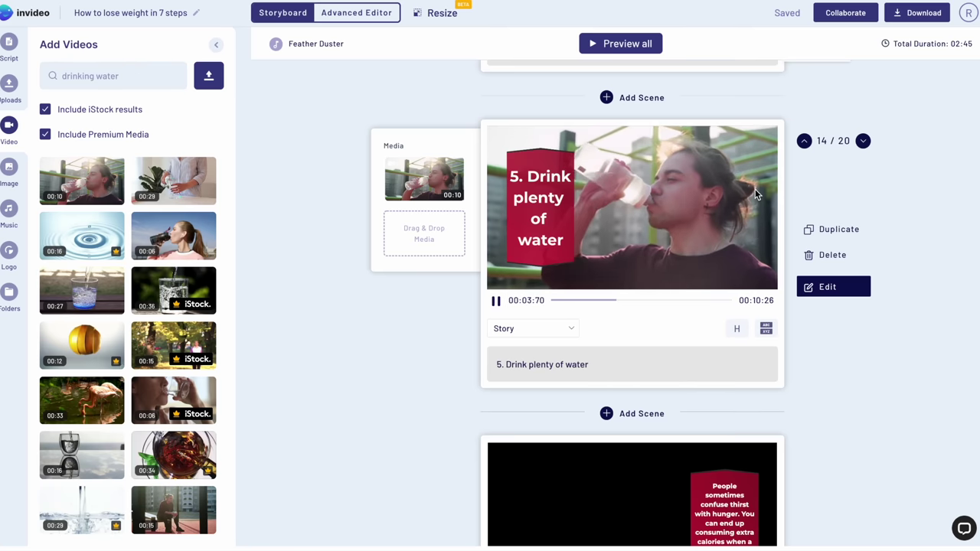
pyautogui.click(495, 300)
pyautogui.scroll(-1, 496, 299)
pyautogui.scroll(-20, 496, 303)
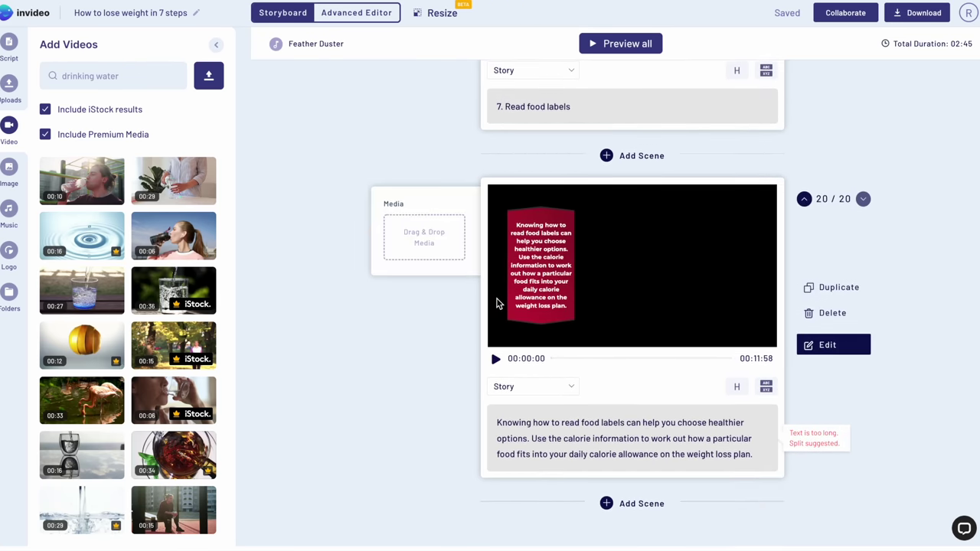
pyautogui.scroll(20, 496, 303)
pyautogui.scroll(20, 498, 304)
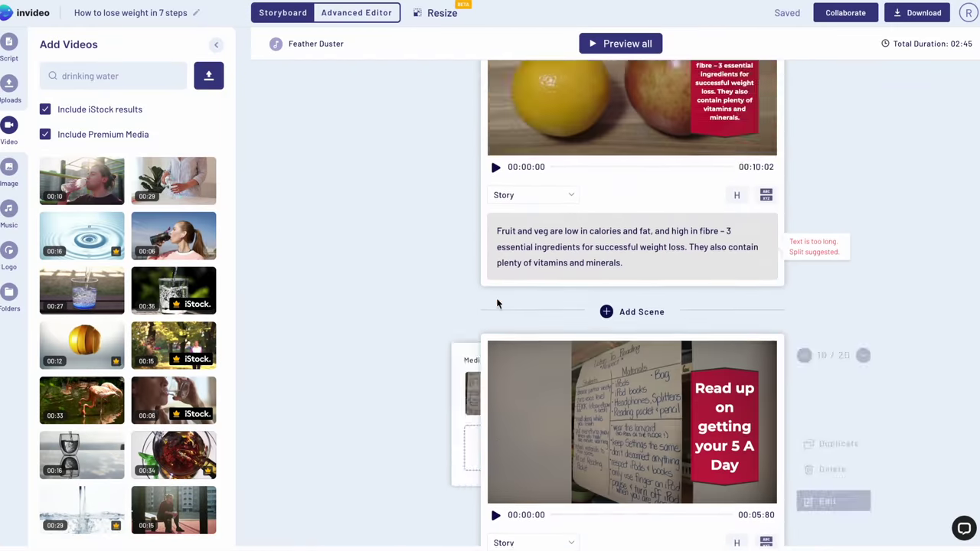
pyautogui.scroll(10, 496, 303)
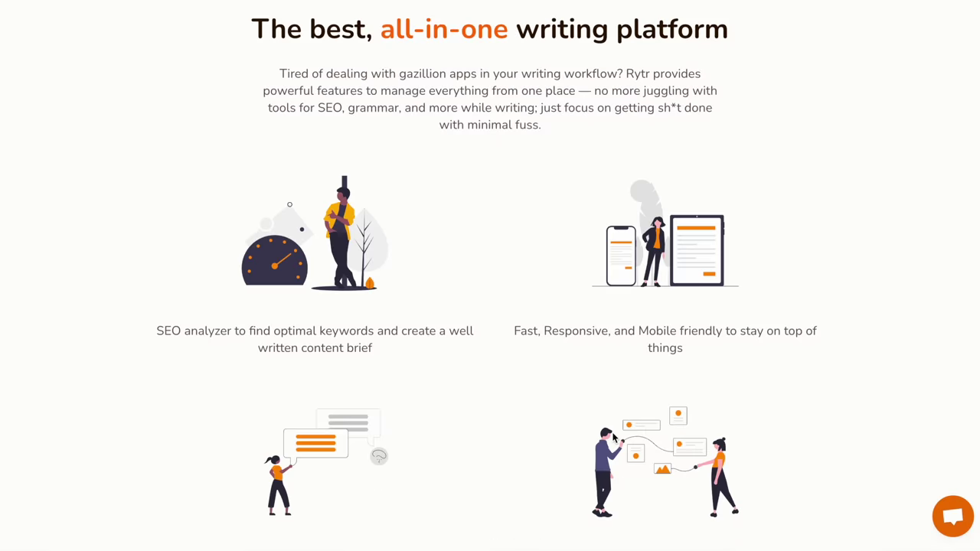
pyautogui.scroll(-20, 612, 437)
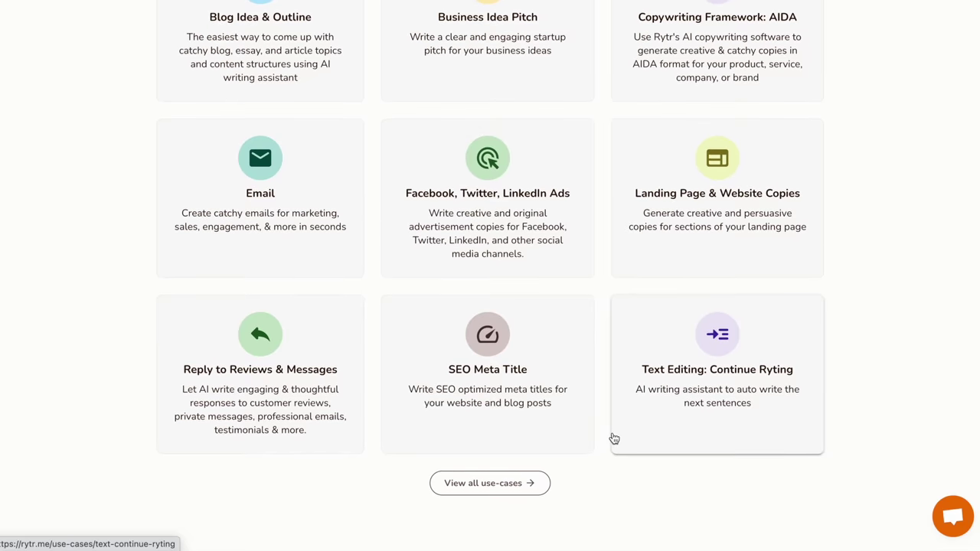
# - Scroll through the Rytr homepage's writing features and use-case grid
pyautogui.scroll(2, 614, 439)
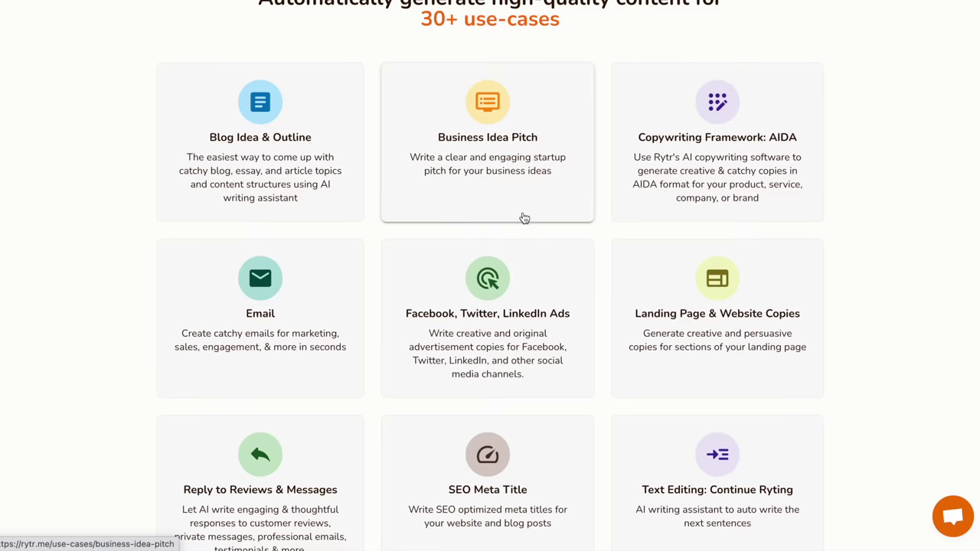
pyautogui.scroll(-4, 523, 219)
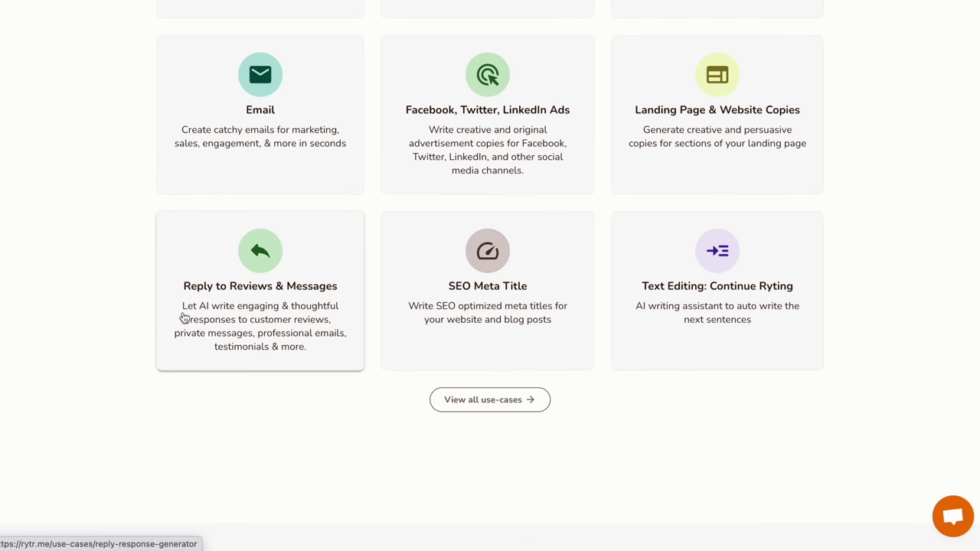
pyautogui.scroll(5, 183, 318)
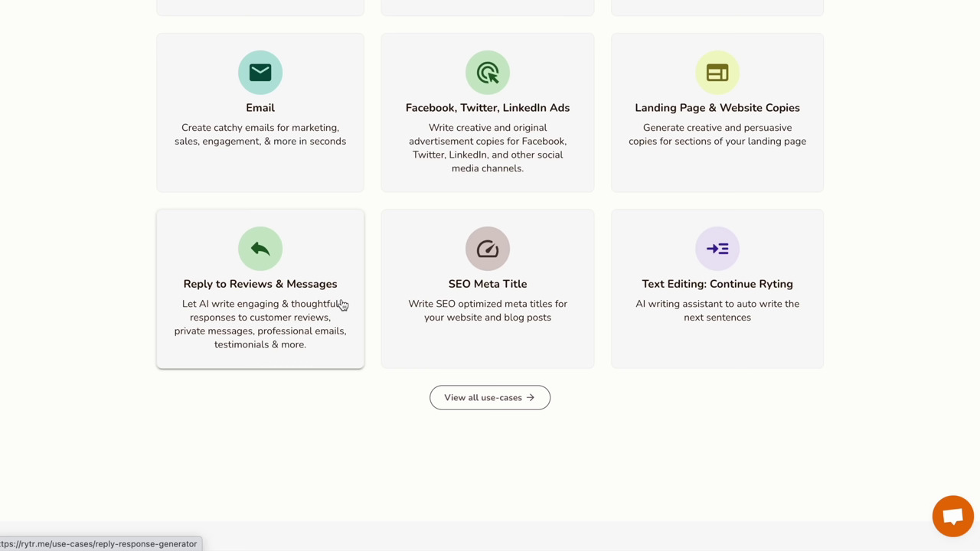
pyautogui.scroll(15, 444, 138)
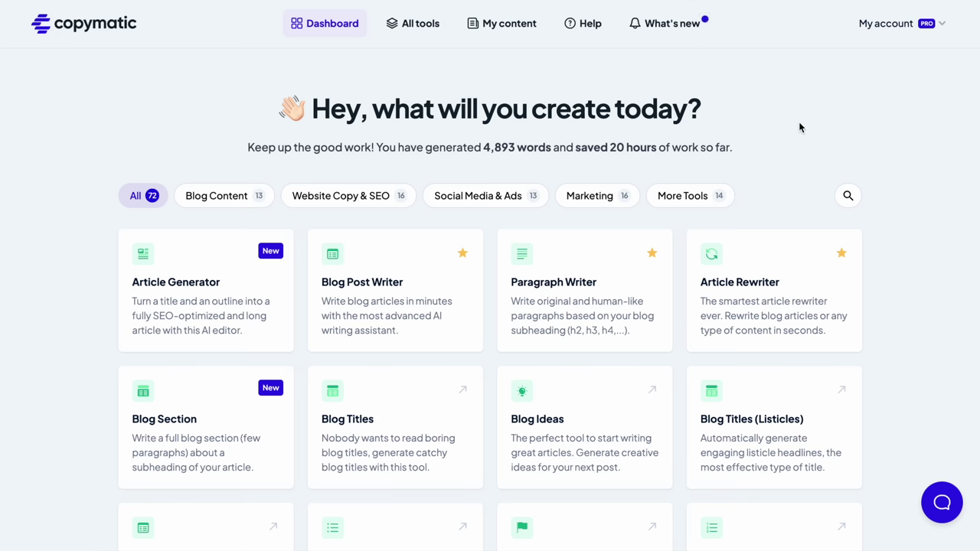
pyautogui.scroll(-3, 799, 128)
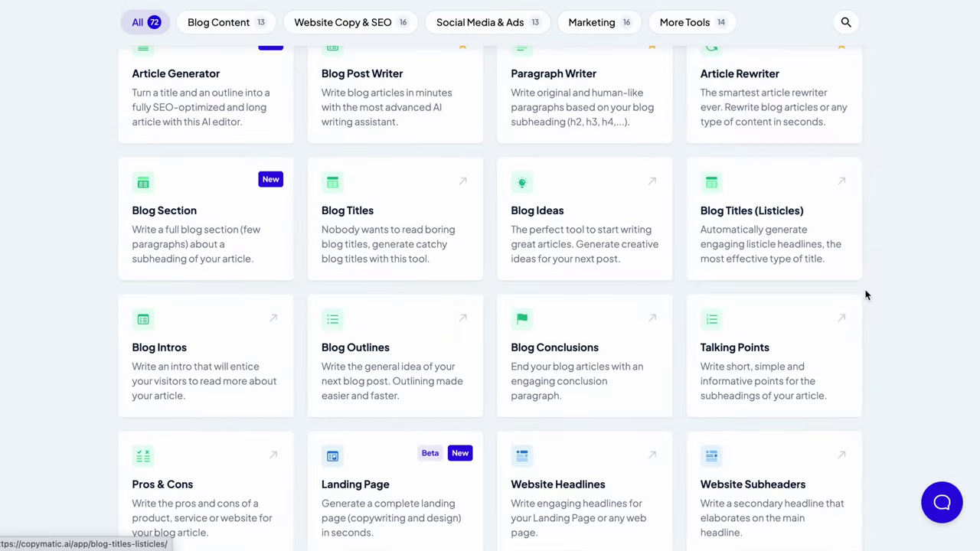
pyautogui.scroll(-15, 865, 294)
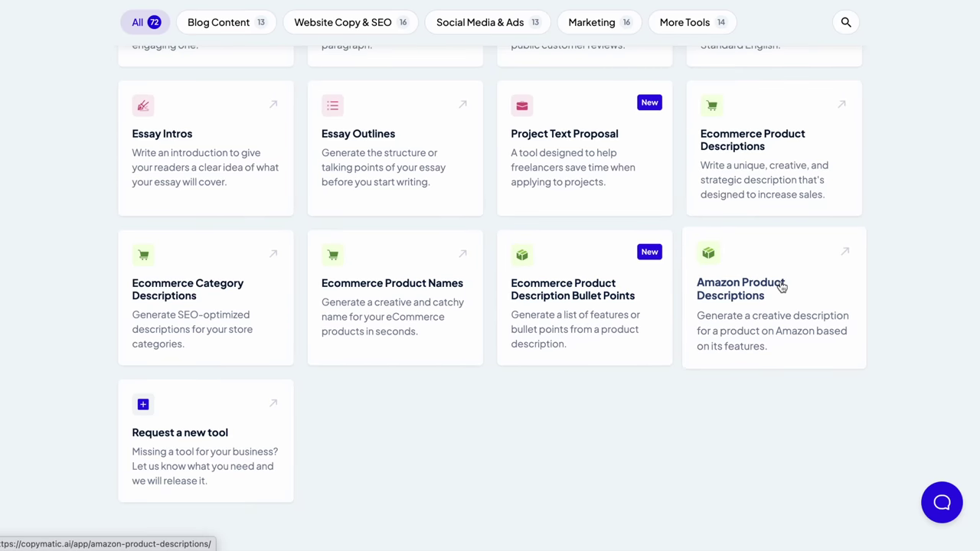
pyautogui.scroll(5, 781, 286)
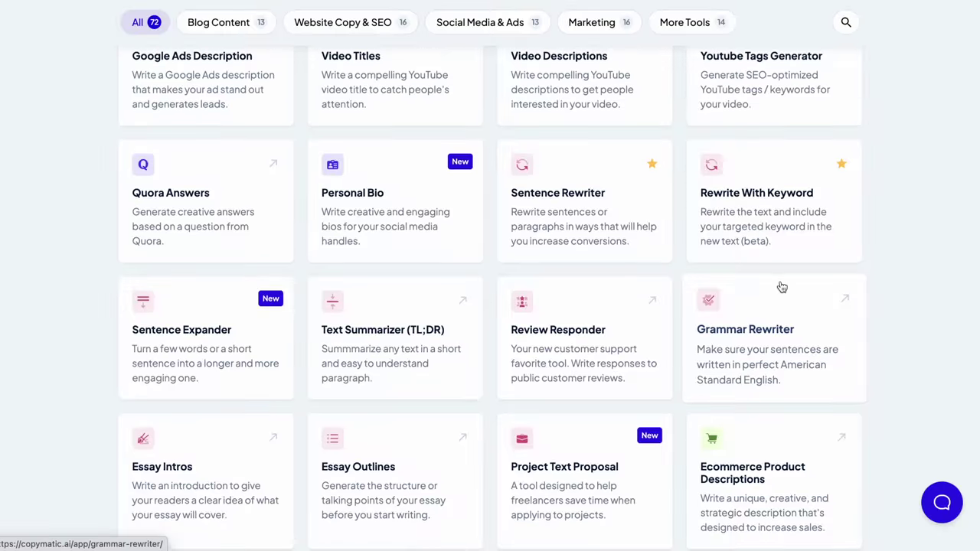
pyautogui.scroll(7, 781, 287)
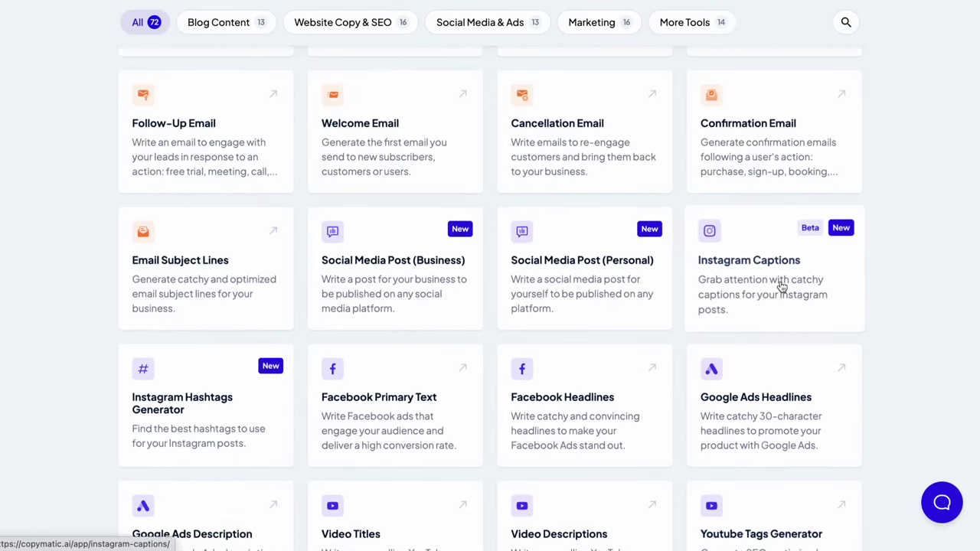
pyautogui.scroll(12, 782, 287)
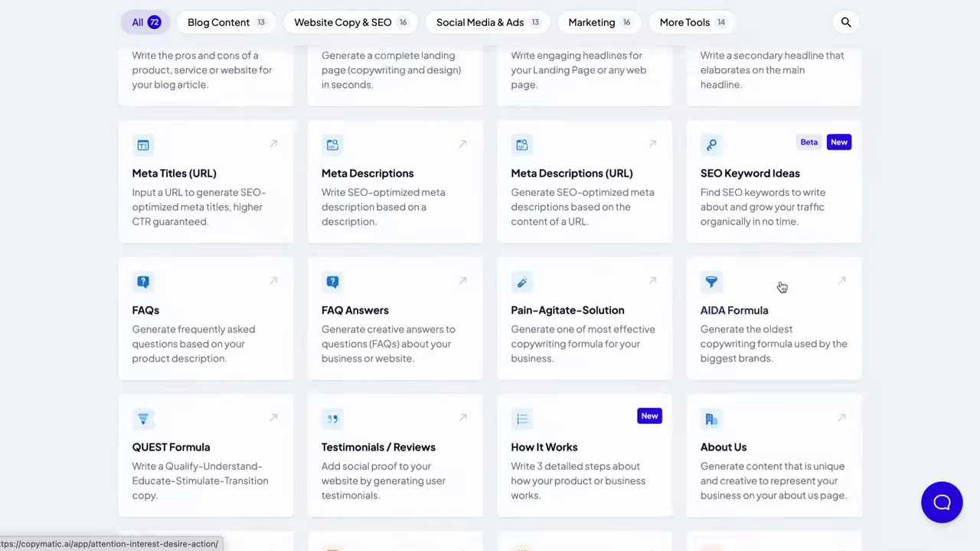
pyautogui.scroll(7, 782, 286)
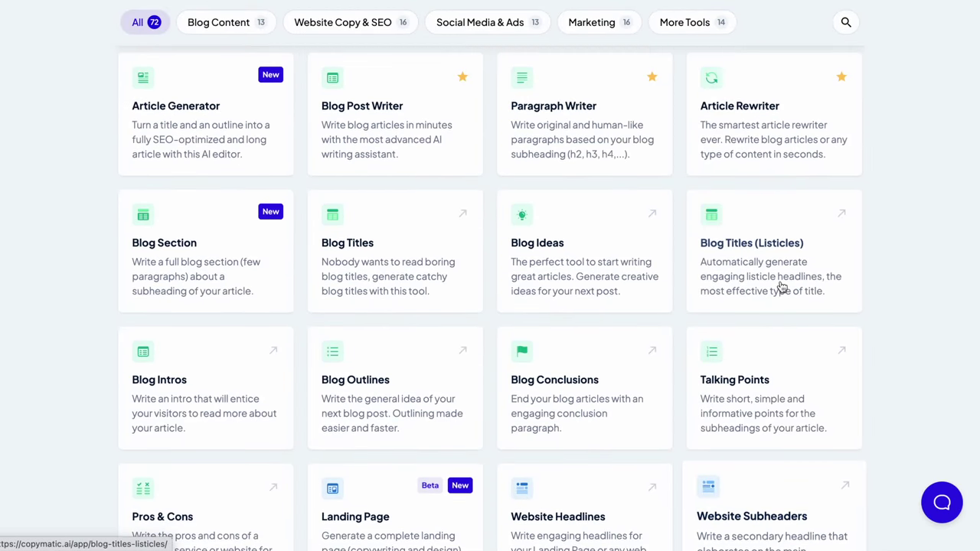
pyautogui.scroll(2, 781, 286)
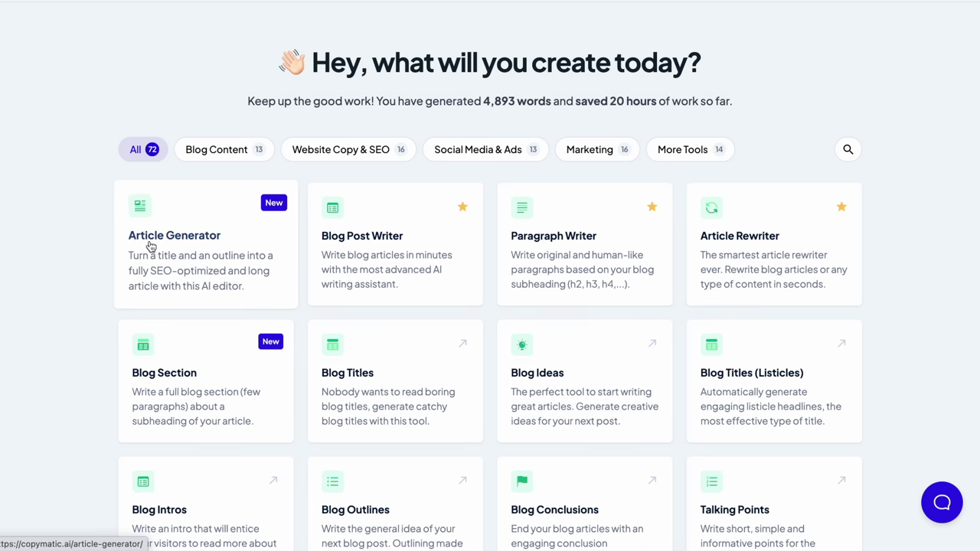
pyautogui.scroll(3, 151, 245)
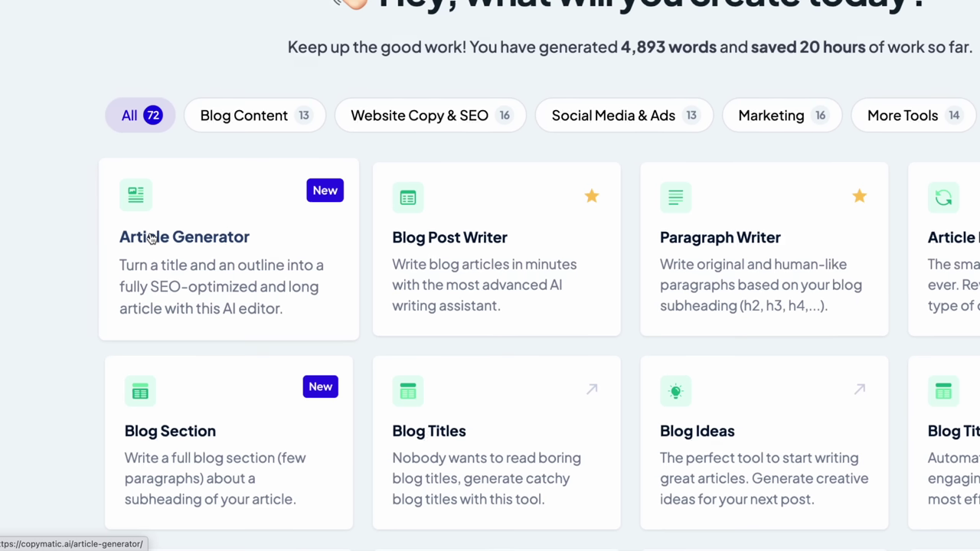
# - Open Copymatic's Article Generator and place the cursor in the Article title field
pyautogui.scroll(-3, 258, 241)
pyautogui.click(220, 249)
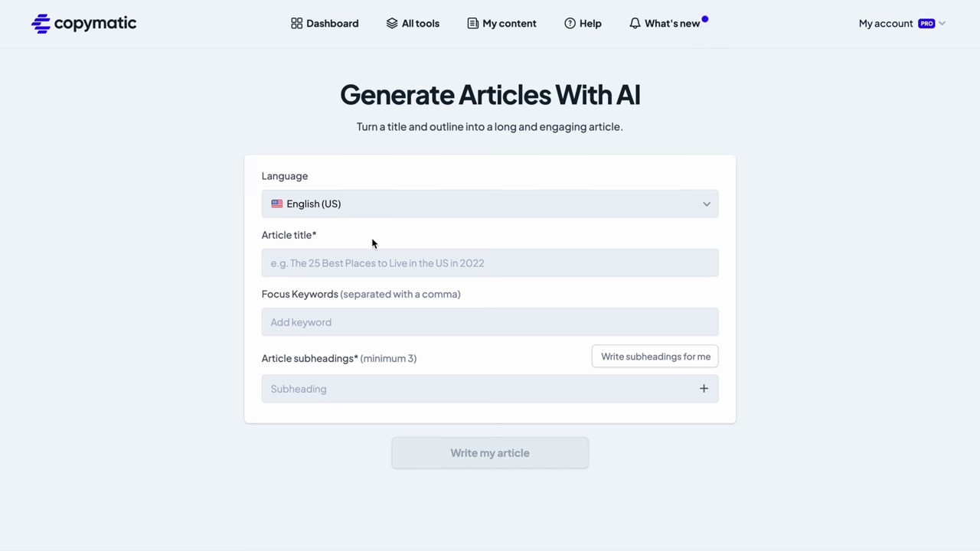
pyautogui.click(326, 259)
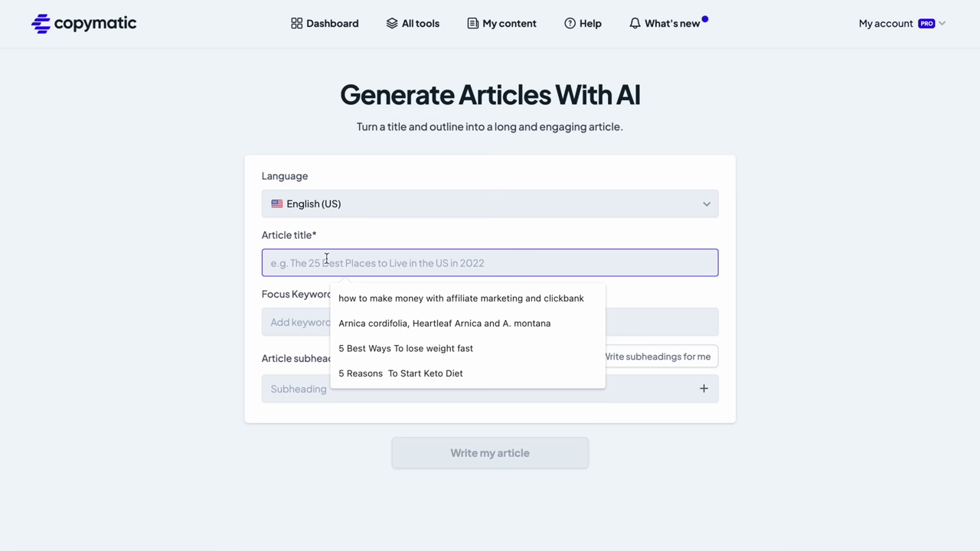
pyautogui.write('L')
pyautogui.press('BackSpace')
# - Copy the title 'How to lose weight in 7 steps' from TextEdit into Article title
pyautogui.press('super+Tab')
pyautogui.press('Tab')
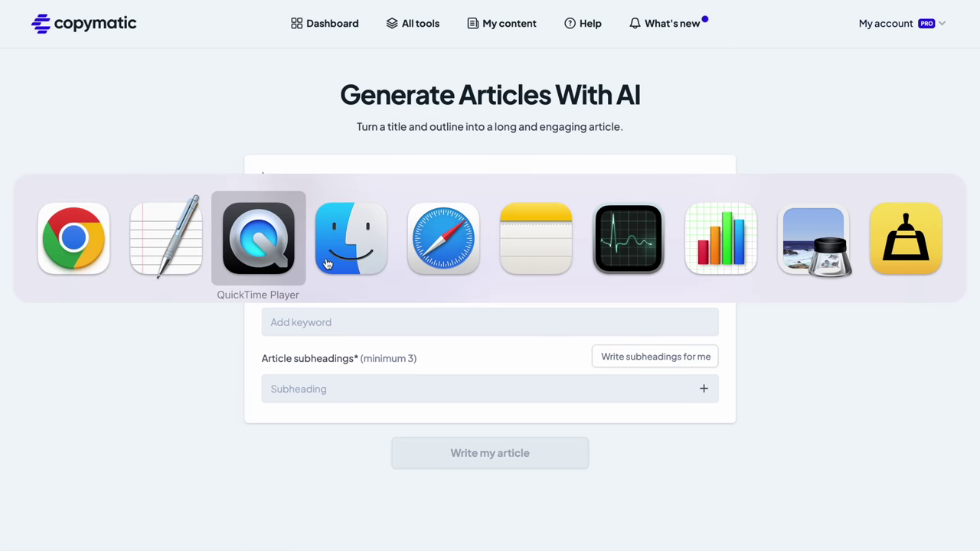
pyautogui.press('super+shift+Tab')
pyautogui.click(212, 70)
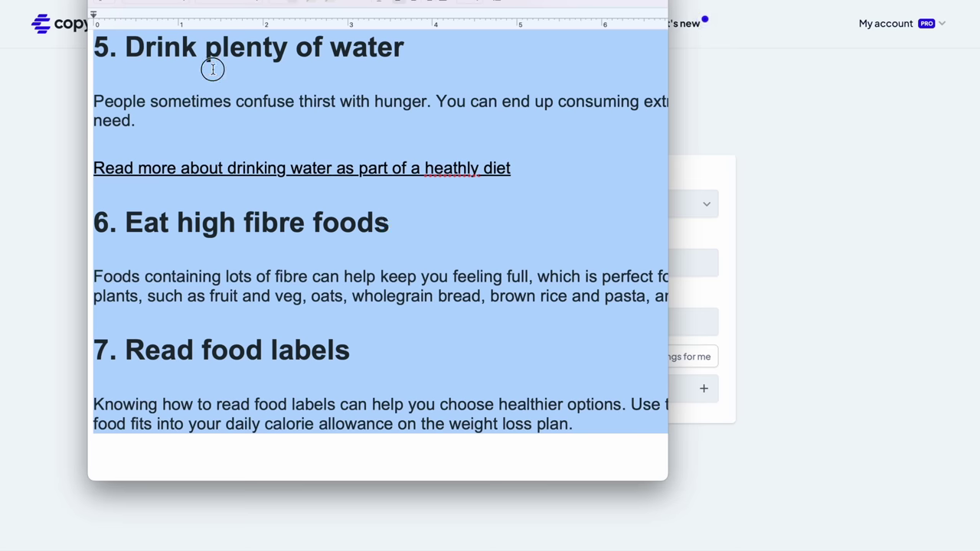
pyautogui.scroll(10, 212, 70)
pyautogui.tripleClick(181, 42)
pyautogui.press('super+c')
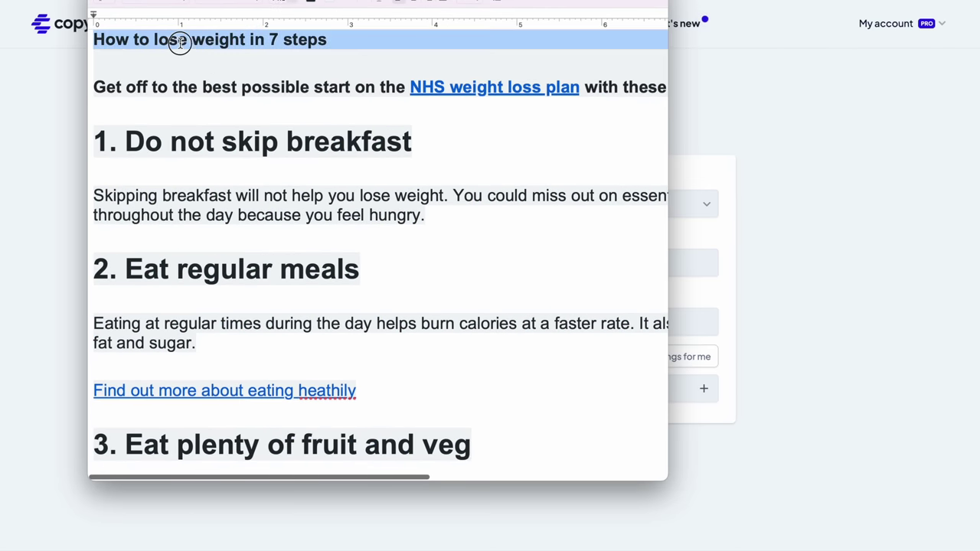
pyautogui.click(682, 244)
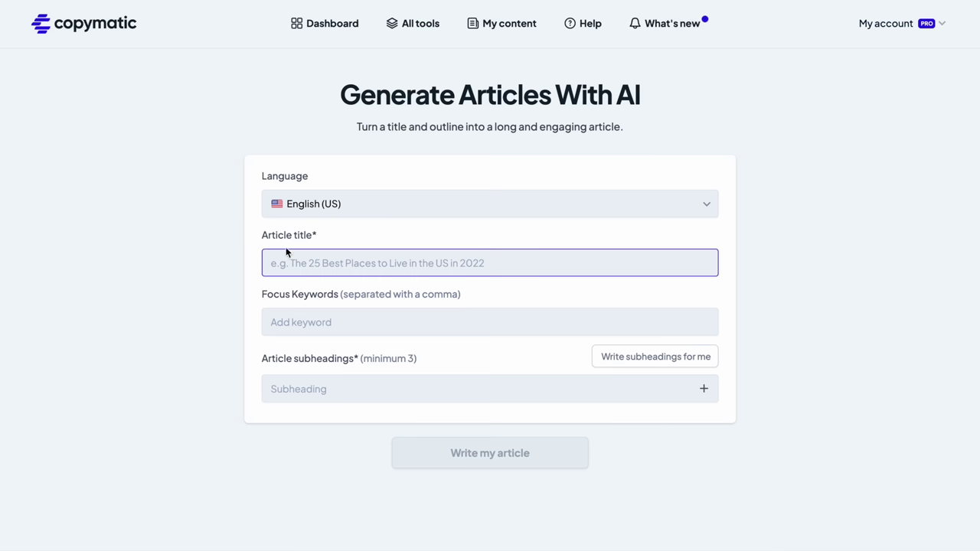
pyautogui.press('super+v')
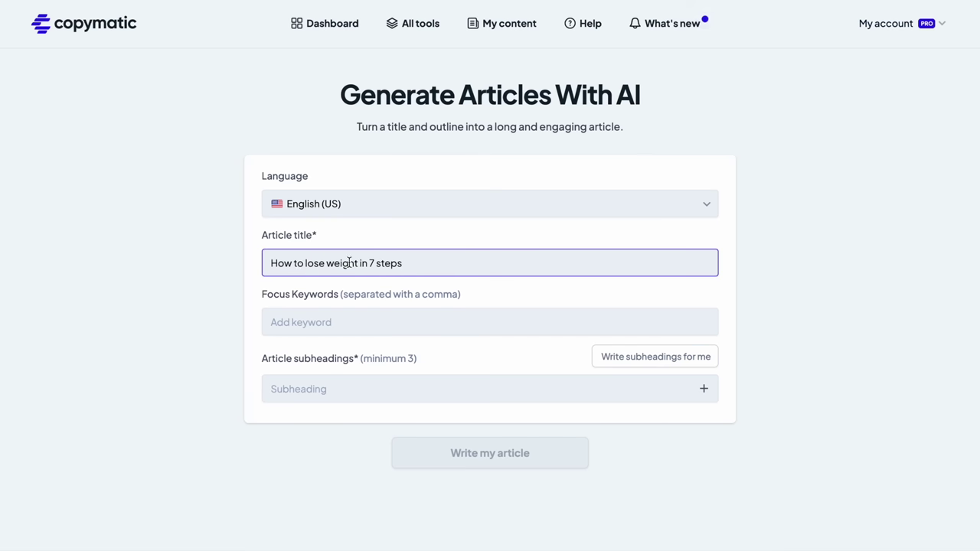
# - Add focus keywords 'weight loss', 'getting fit' and 'reducing blood sugar'
pyautogui.click(323, 319)
pyautogui.write('weight l')
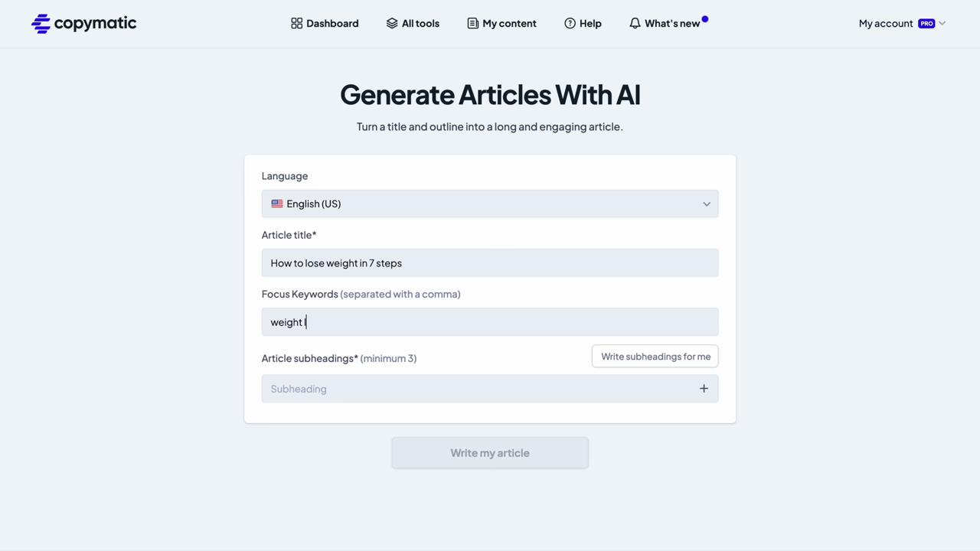
pyautogui.write('ose')
pyautogui.press('BackSpace')
pyautogui.write('s')
pyautogui.press('Return')
pyautogui.write('ge')
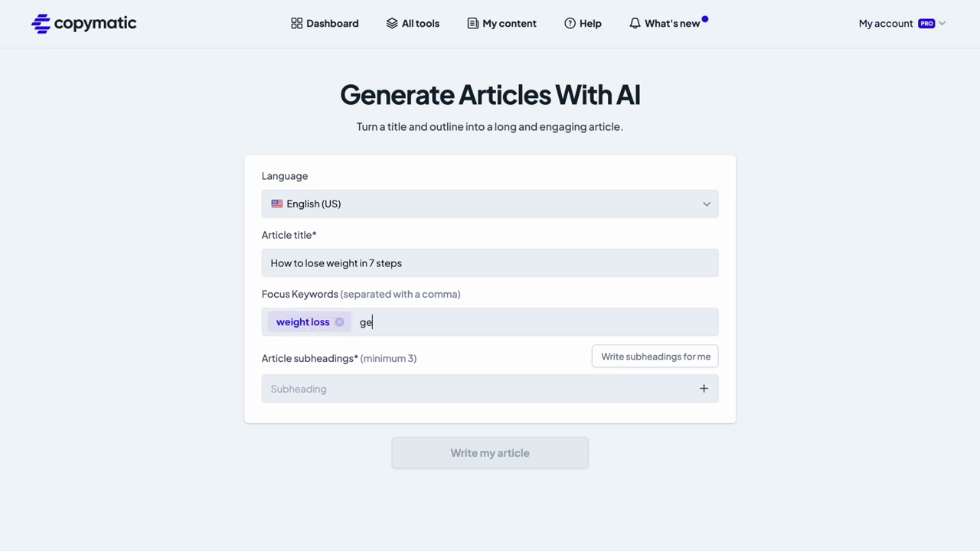
pyautogui.write('tting fit')
pyautogui.press('Return')
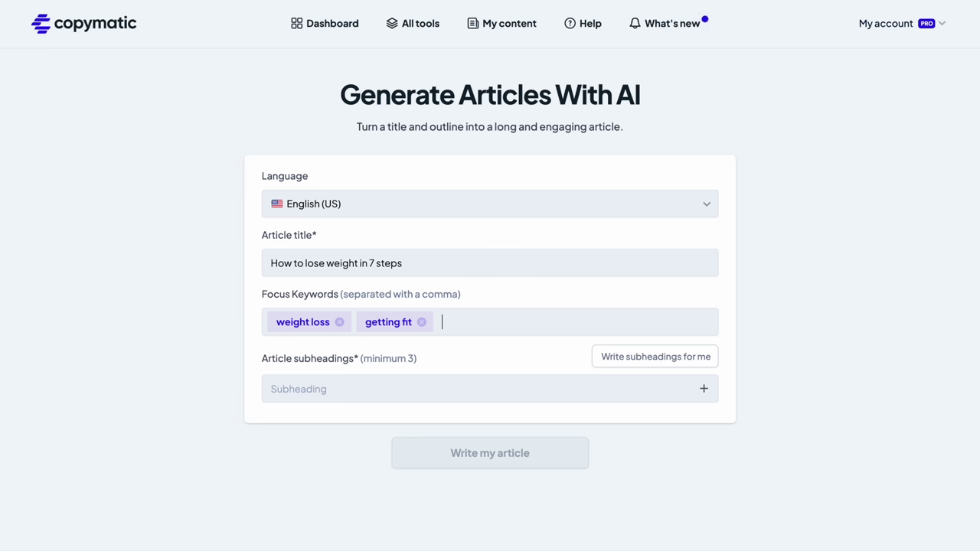
pyautogui.write('reducing blood sugar')
pyautogui.press('Return')
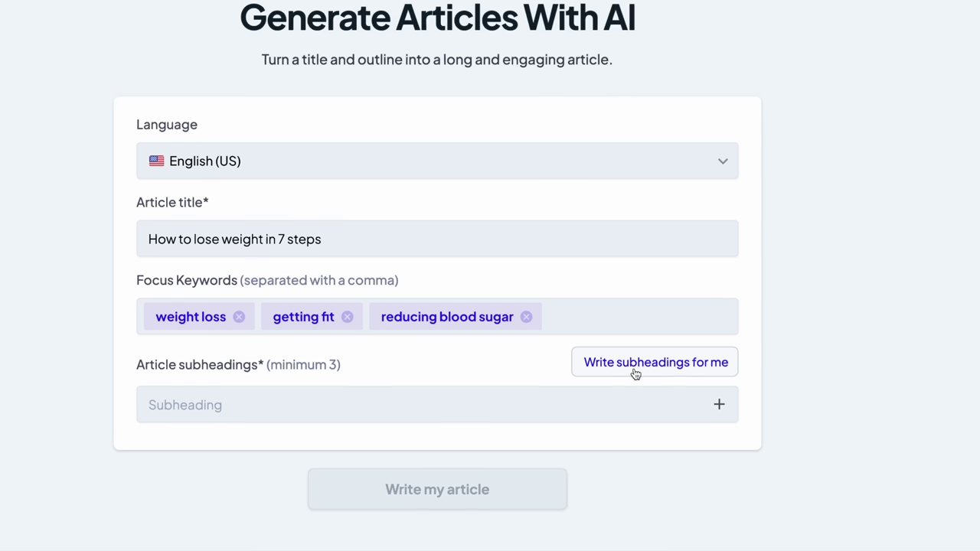
# - Have Copymatic write the article subheadings automatically
pyautogui.click(622, 372)
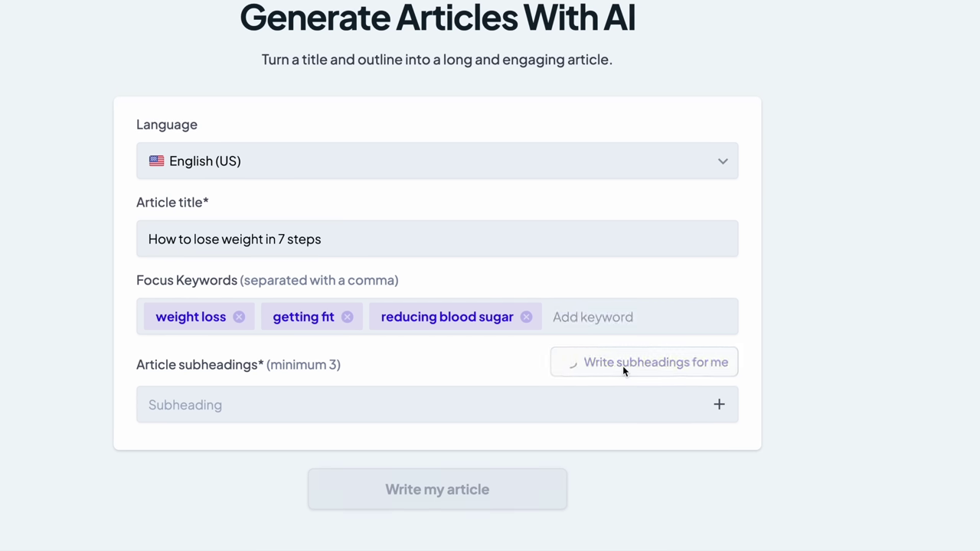
pyautogui.scroll(3, 622, 367)
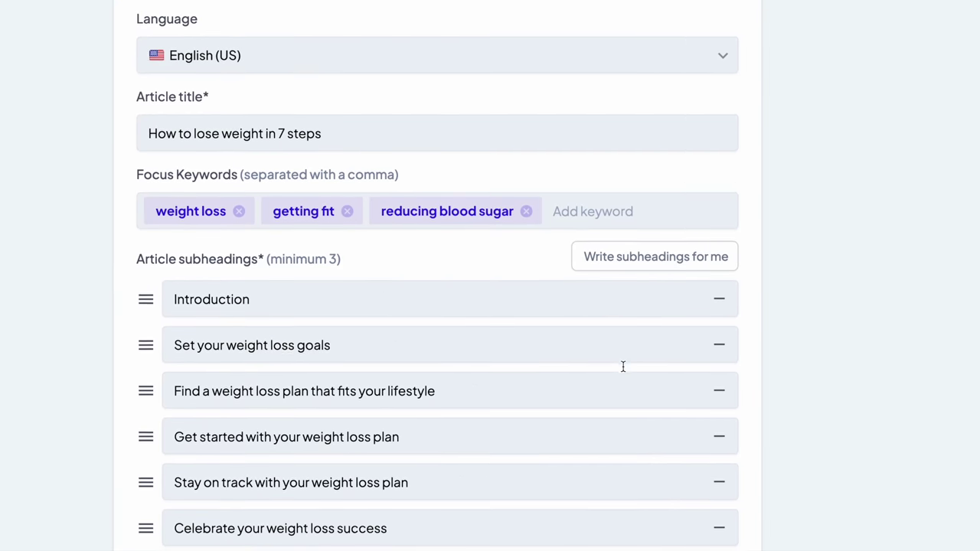
pyautogui.scroll(-3, 622, 366)
pyautogui.scroll(2, 348, 172)
pyautogui.scroll(-2, 345, 171)
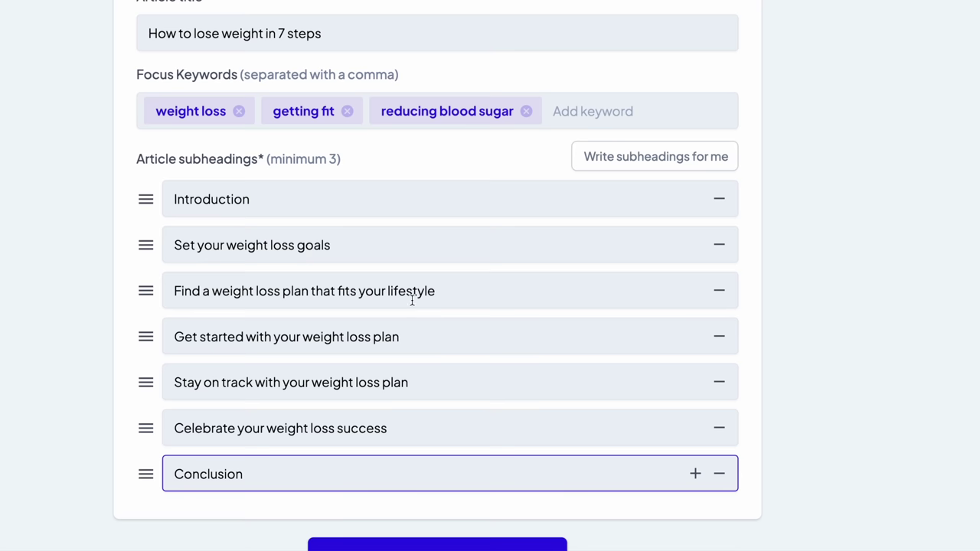
# - Scroll through the seven generated subheadings down to the 'Write my article' button
pyautogui.moveTo(184, 337); pyautogui.dragTo(389, 334)
pyautogui.scroll(-1, 389, 335)
pyautogui.scroll(-2, 389, 334)
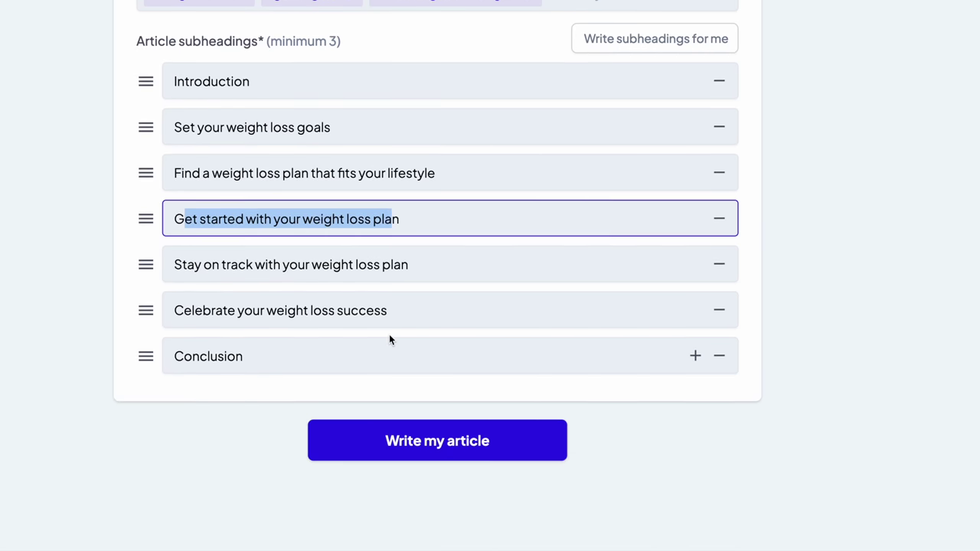
pyautogui.scroll(6, 389, 334)
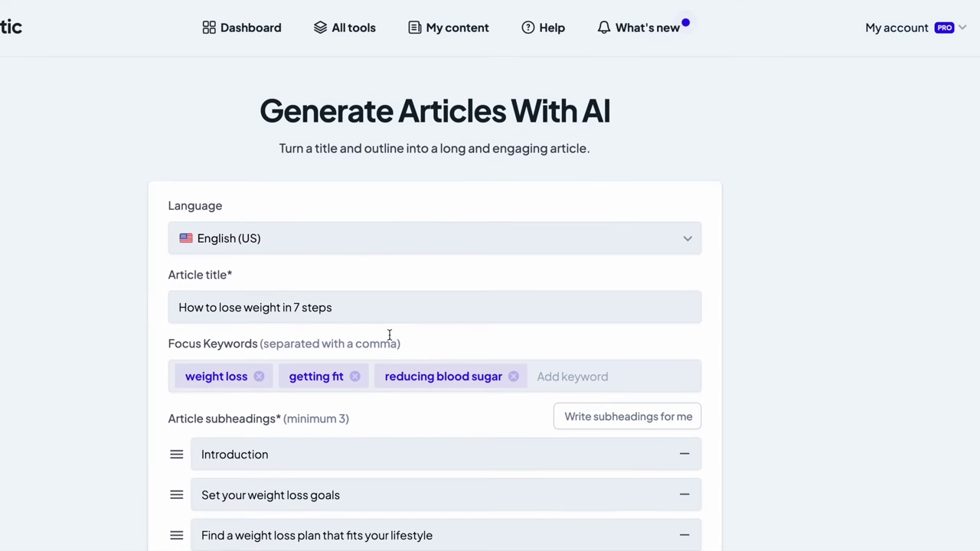
pyautogui.scroll(-3, 389, 334)
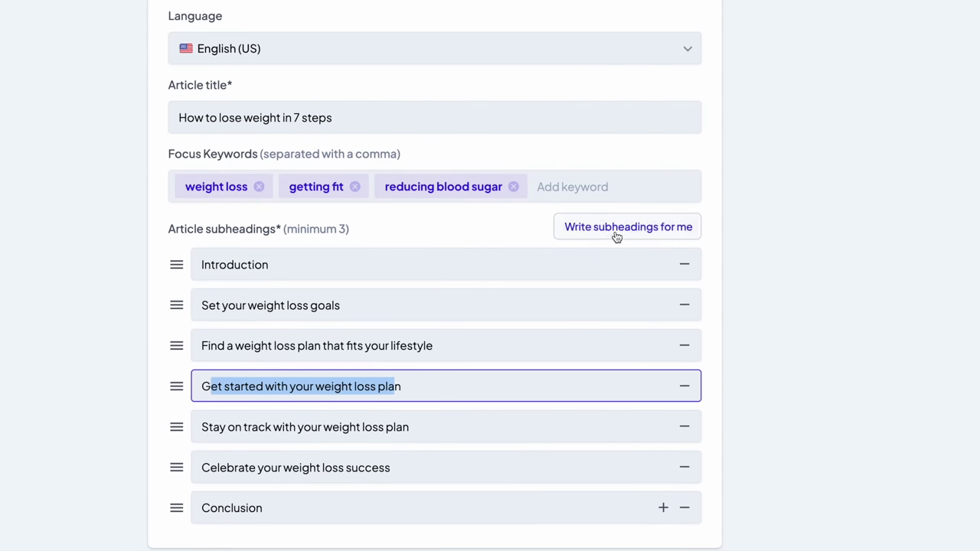
pyautogui.scroll(-1, 616, 234)
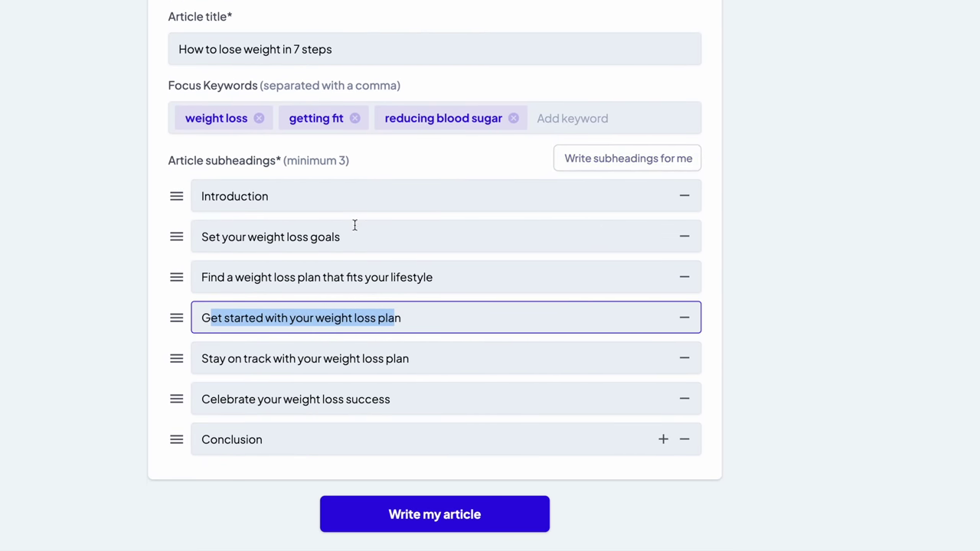
pyautogui.scroll(1, 353, 220)
pyautogui.scroll(-2, 414, 237)
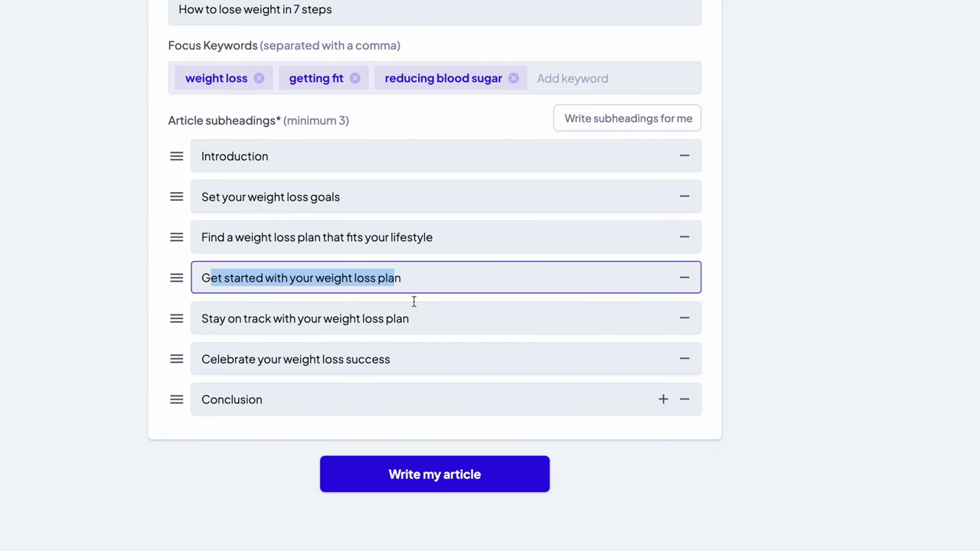
pyautogui.scroll(-1, 611, 340)
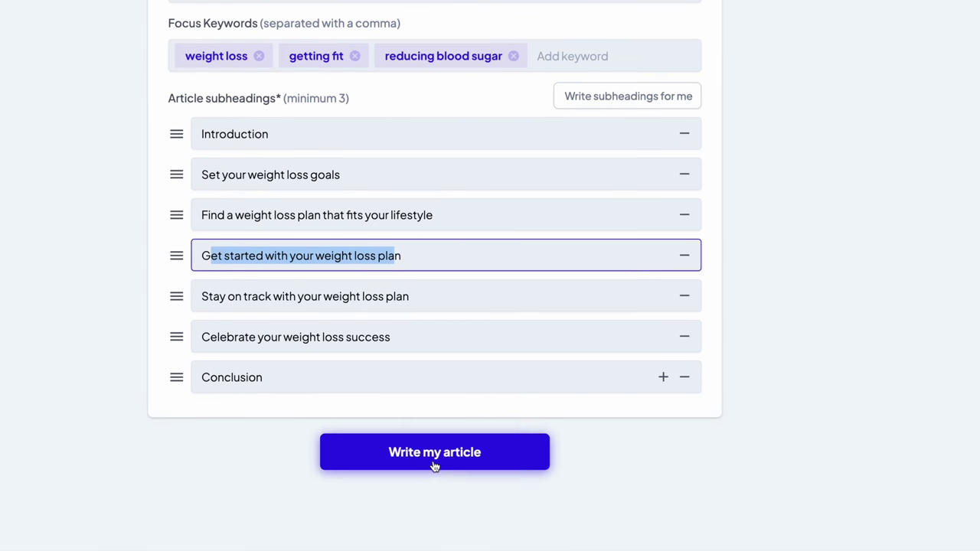
# - Generate the full weight-loss article and scroll through the result
pyautogui.click(429, 454)
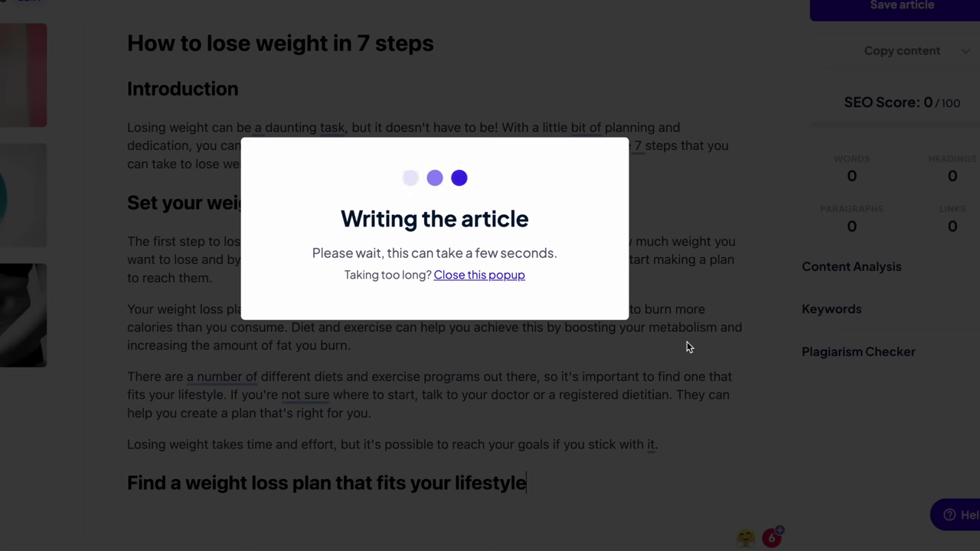
pyautogui.scroll(-4, 687, 342)
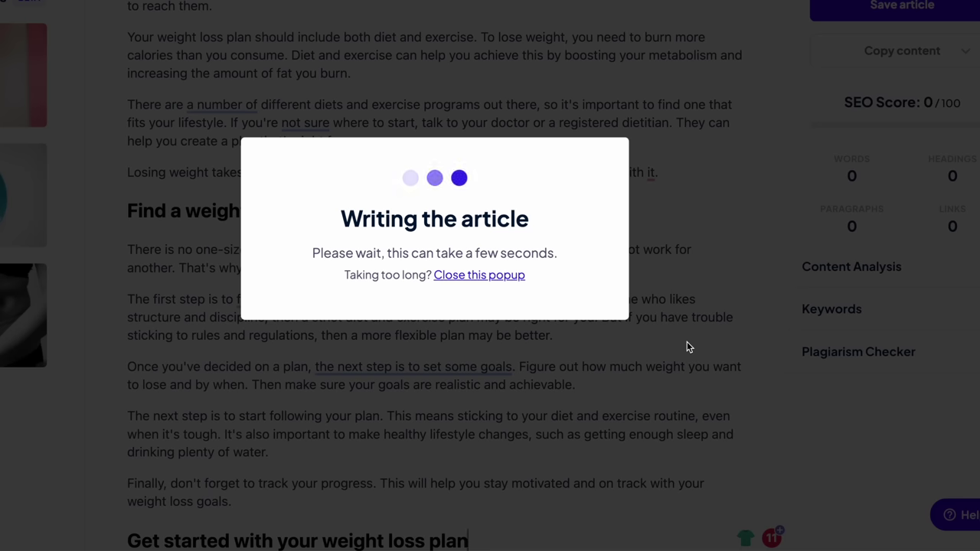
pyautogui.scroll(-5, 686, 346)
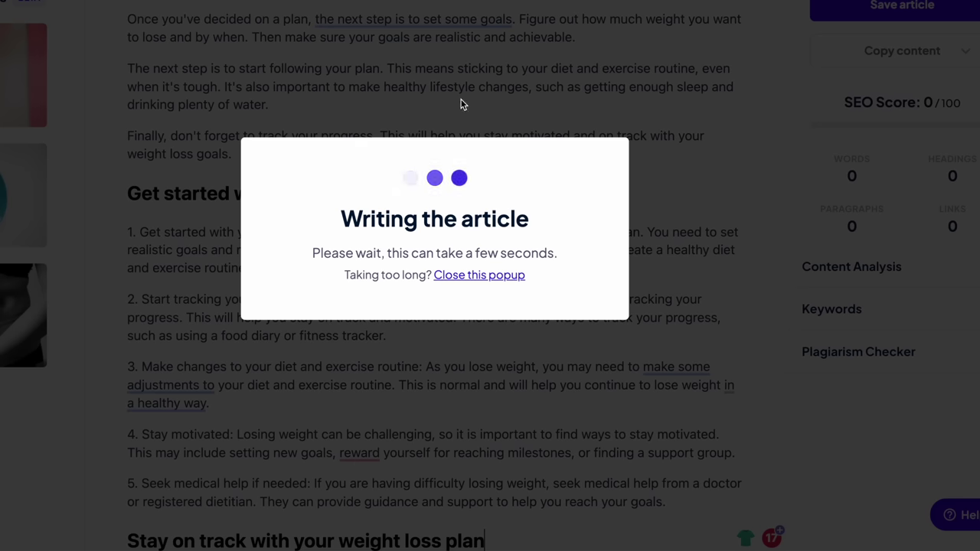
pyautogui.scroll(-5, 460, 104)
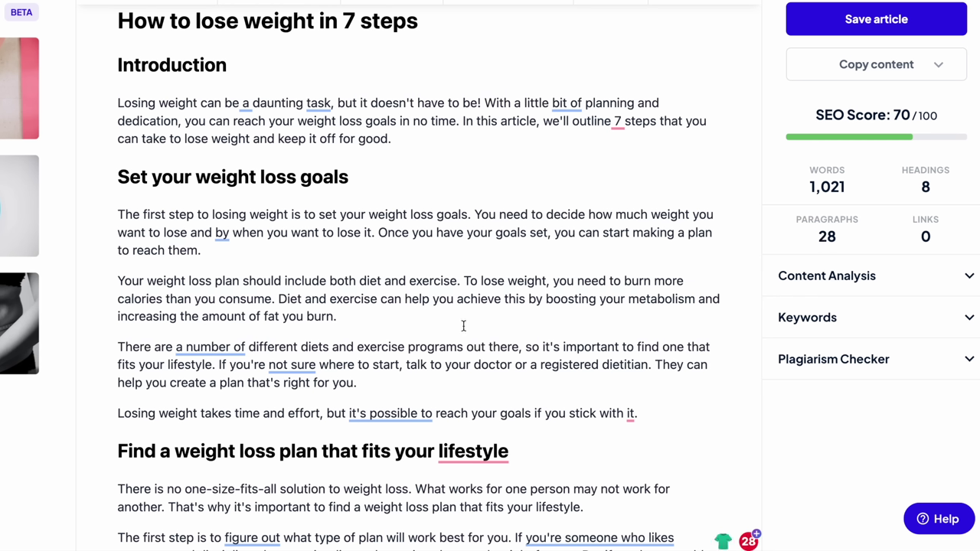
pyautogui.scroll(1, 463, 326)
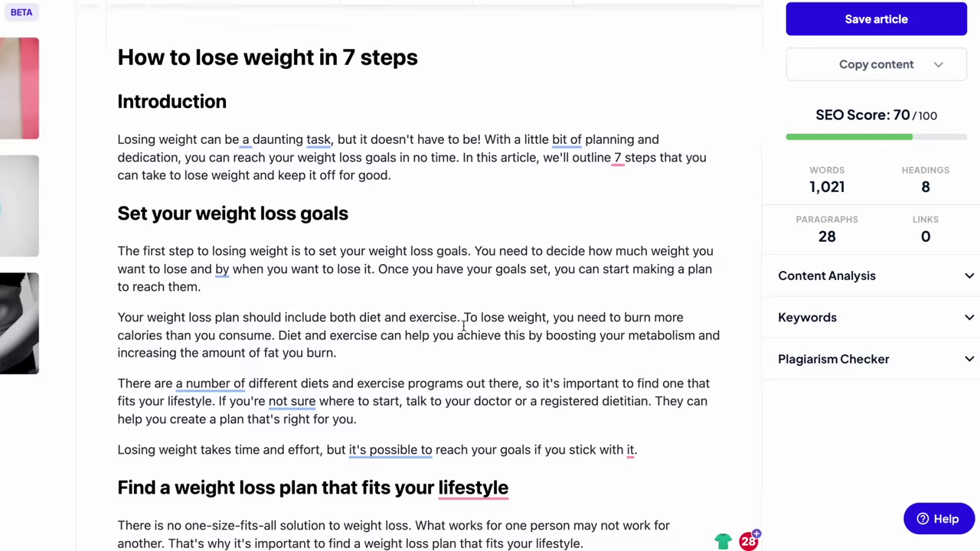
pyautogui.scroll(-20, 430, 326)
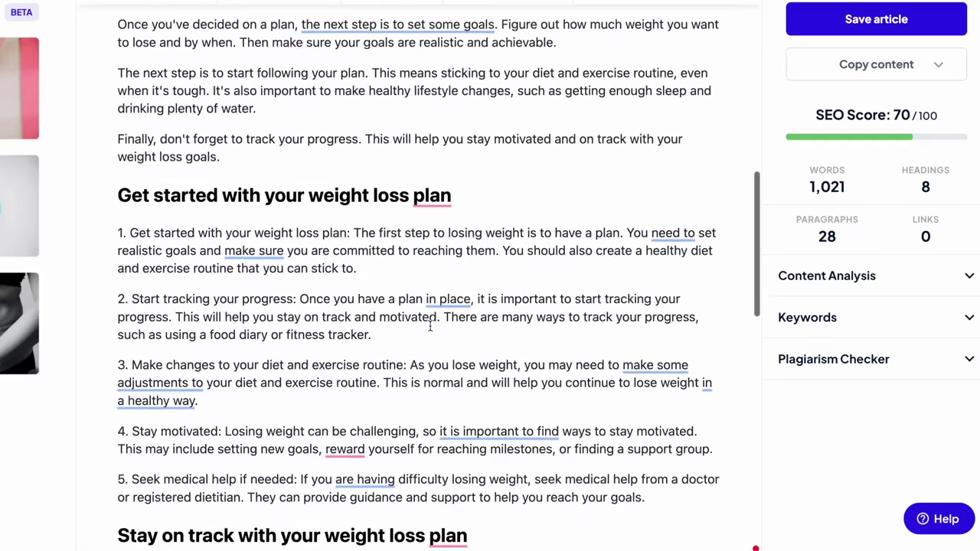
pyautogui.scroll(-4, 430, 326)
pyautogui.scroll(20, 430, 326)
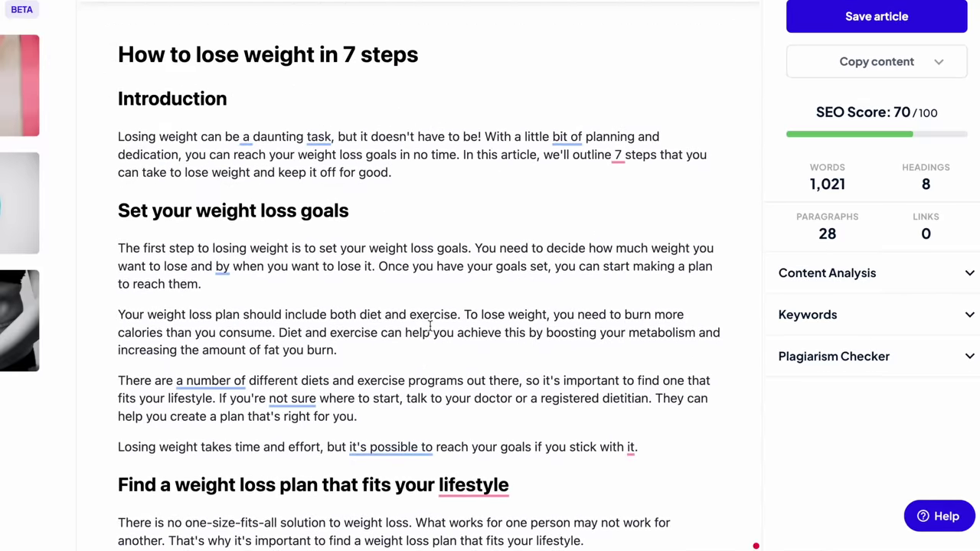
# - Highlight the article title and introduction sentences to review them
pyautogui.moveTo(116, 54); pyautogui.dragTo(438, 53)
pyautogui.click(266, 81)
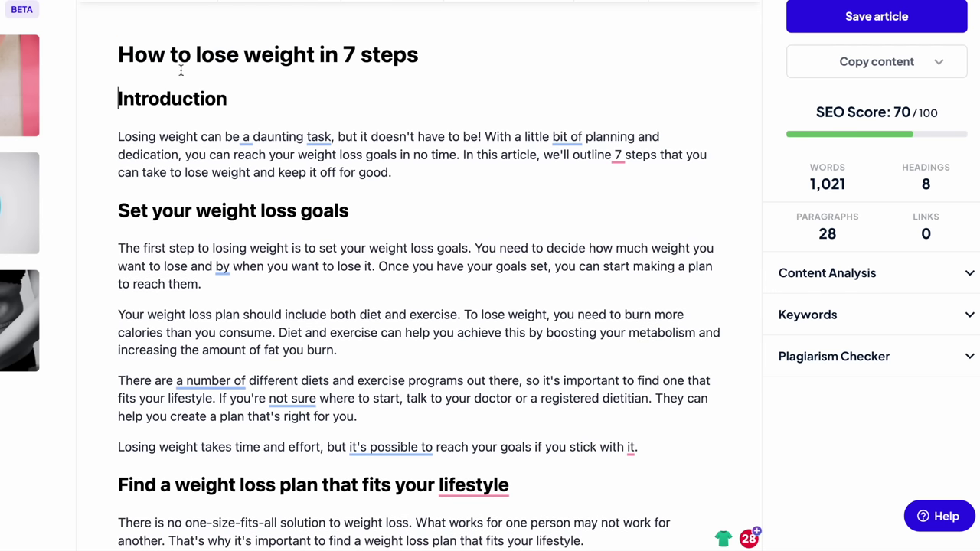
pyautogui.moveTo(147, 55); pyautogui.dragTo(442, 59)
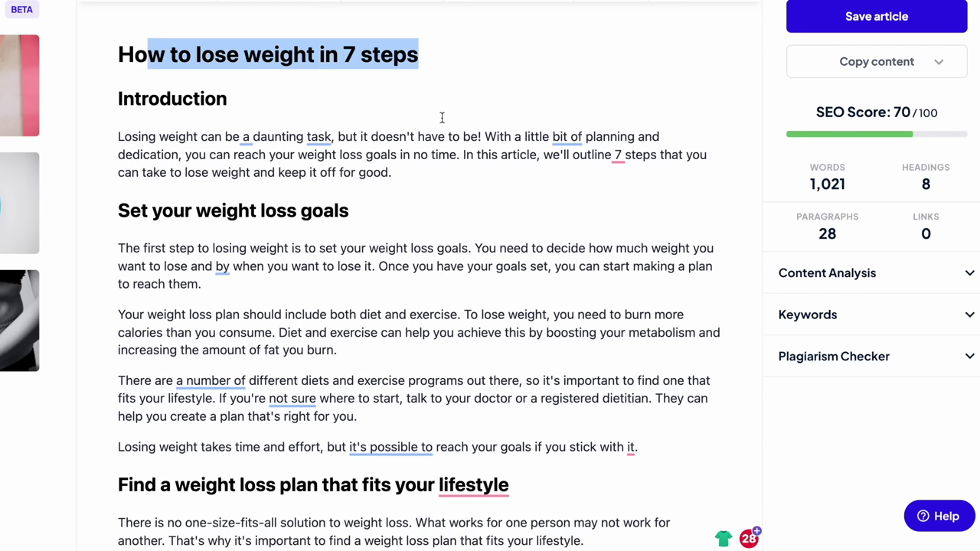
pyautogui.click(122, 123)
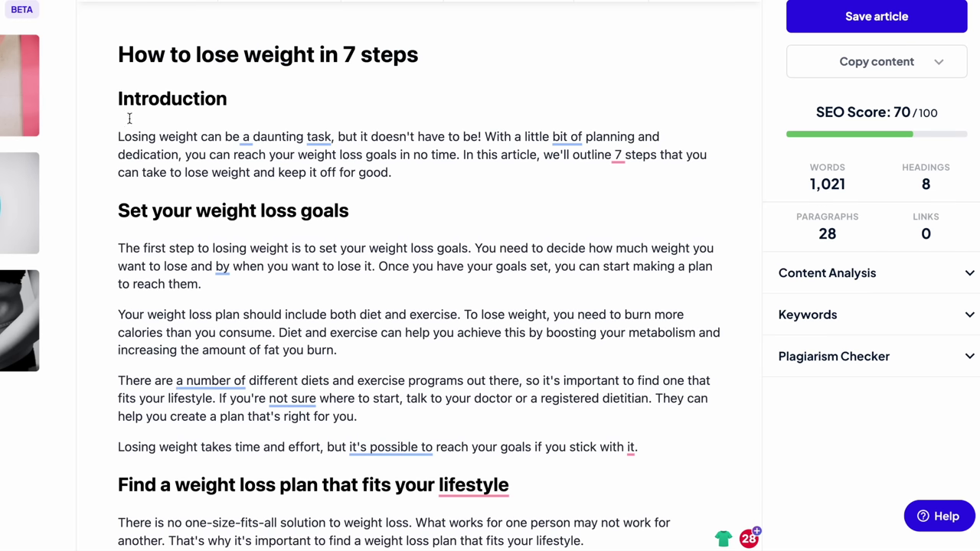
pyautogui.scroll(-1, 130, 119)
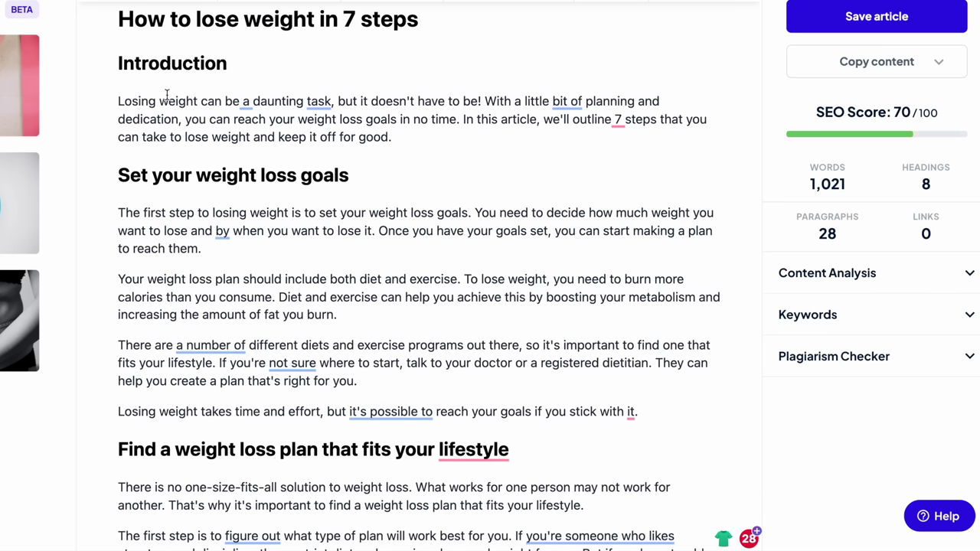
pyautogui.moveTo(120, 107); pyautogui.dragTo(309, 102)
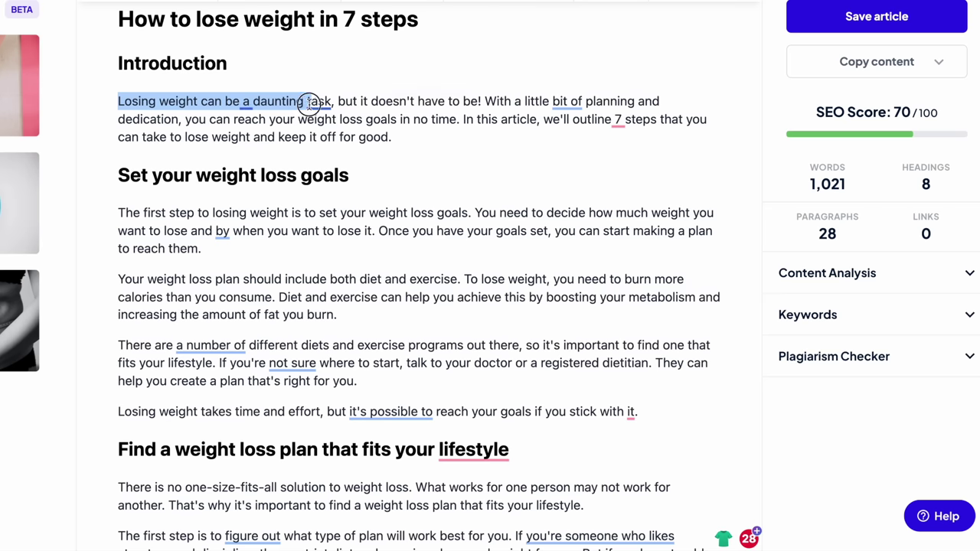
pyautogui.click(370, 101)
pyautogui.moveTo(487, 101); pyautogui.dragTo(404, 150)
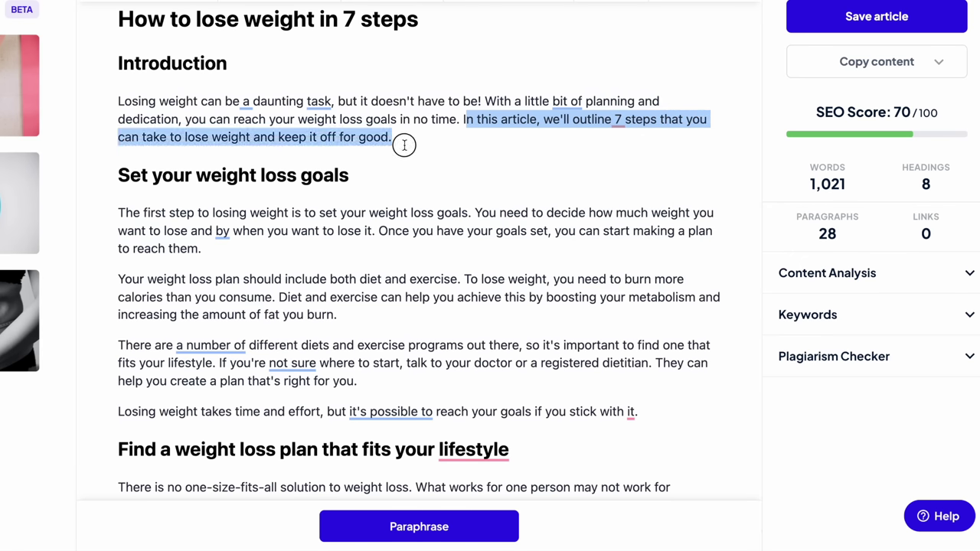
pyautogui.click(403, 144)
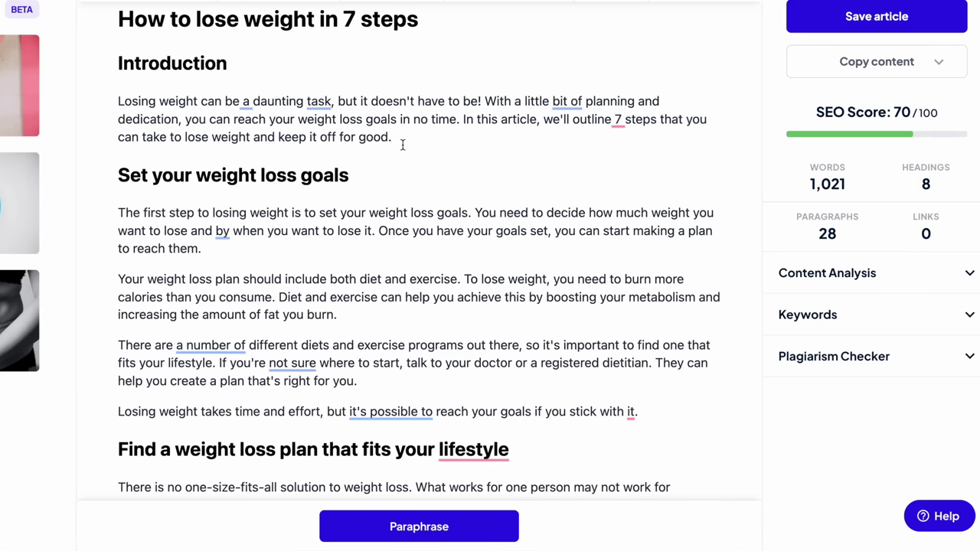
# - Scroll through the rest of the 1,021-word article
pyautogui.scroll(-5, 506, 253)
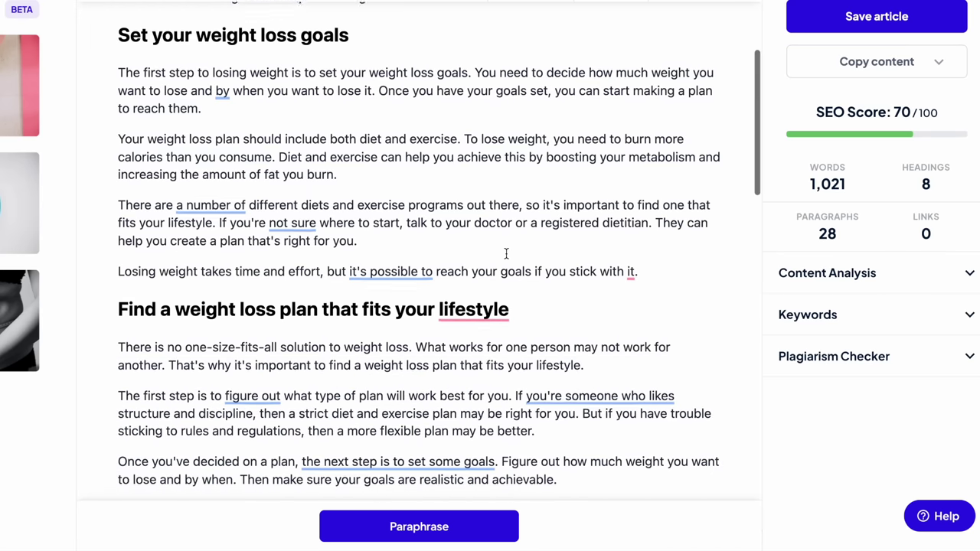
pyautogui.scroll(-1, 506, 253)
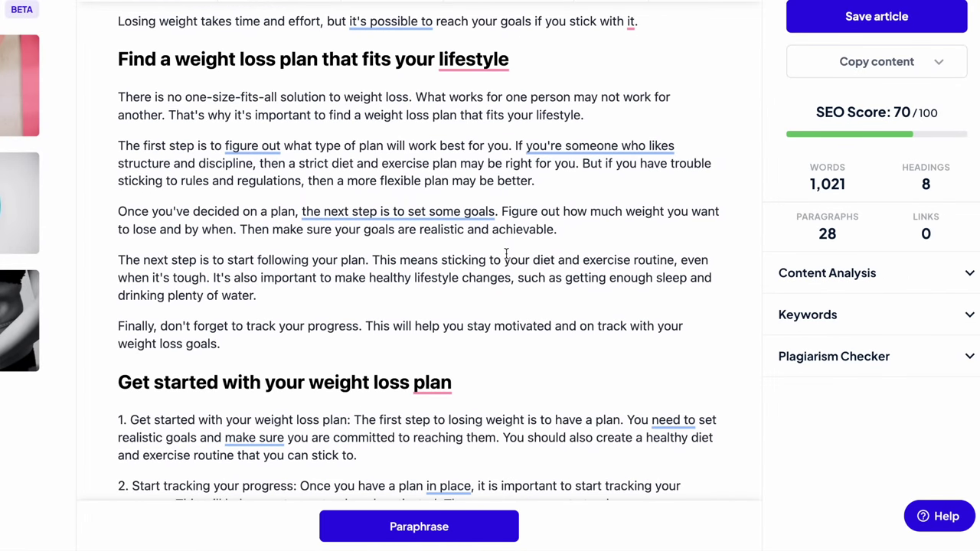
pyautogui.scroll(6, 506, 254)
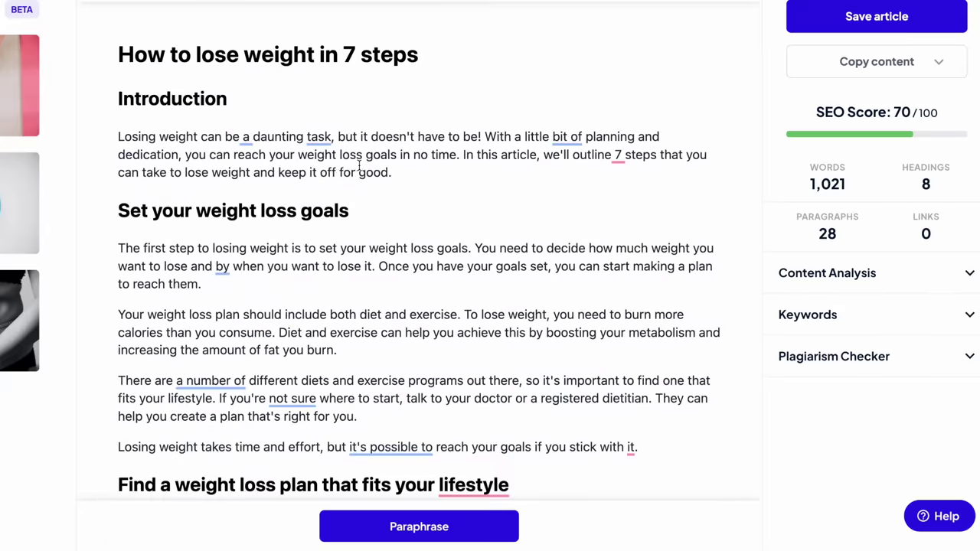
pyautogui.scroll(-1, 446, 334)
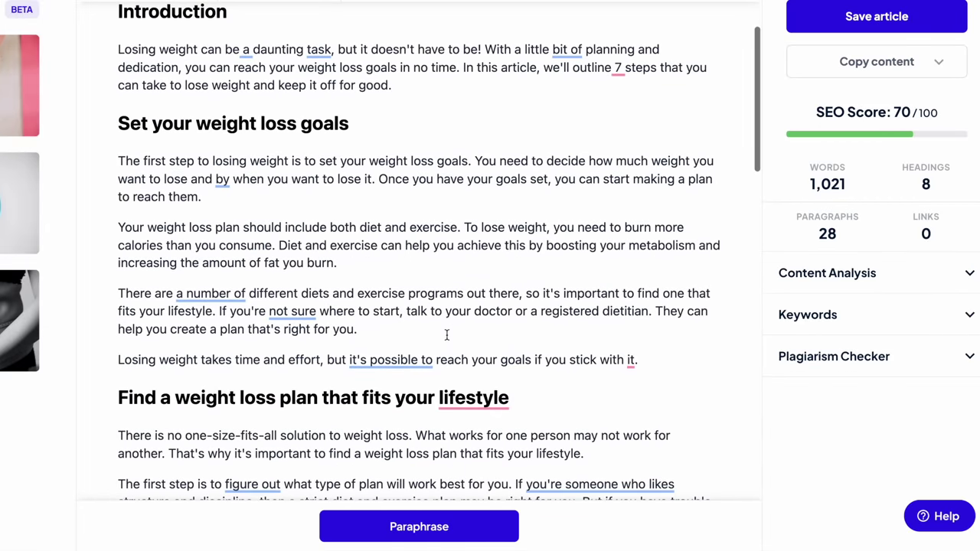
pyautogui.scroll(1, 446, 334)
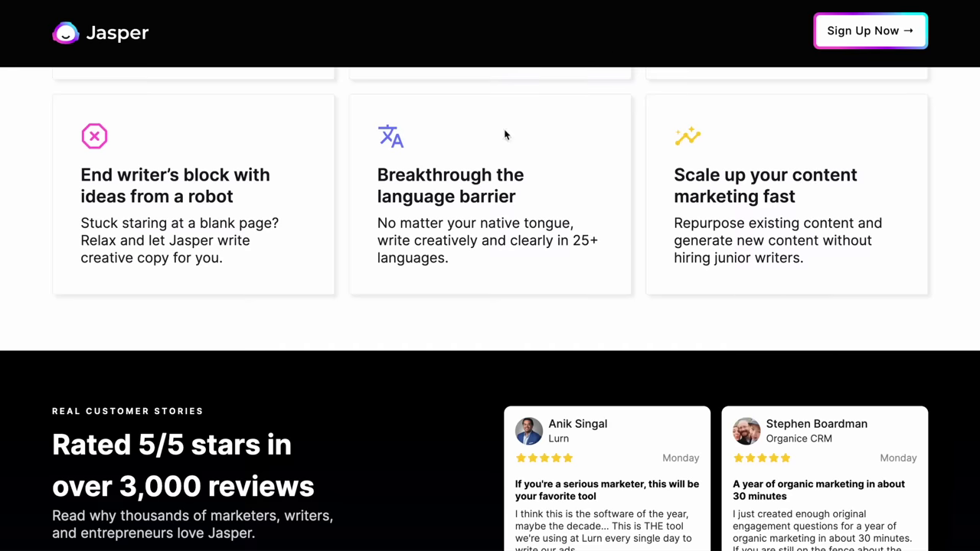
# - Scroll down Jasper's homepage from the customer logos to the footer
pyautogui.scroll(15, 412, 217)
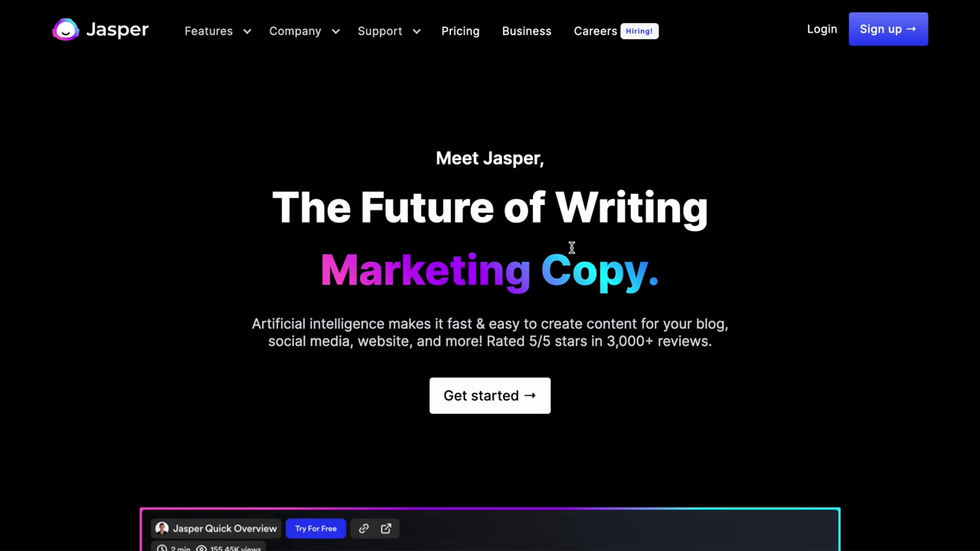
pyautogui.scroll(-2, 571, 247)
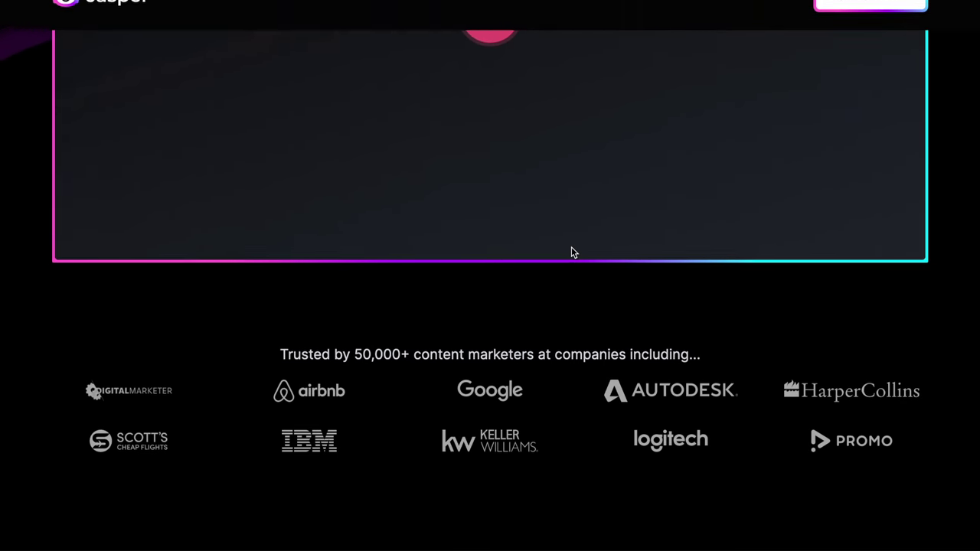
pyautogui.scroll(-2, 571, 247)
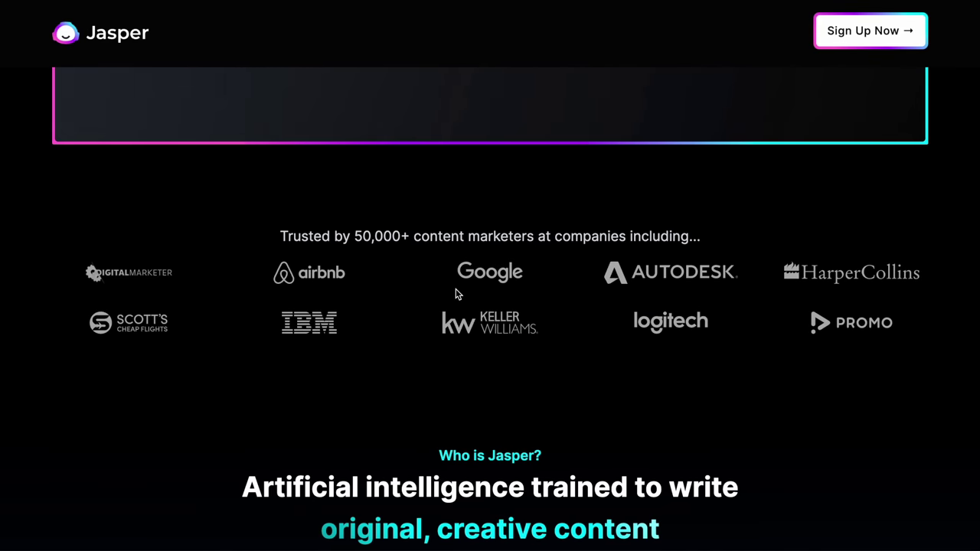
pyautogui.scroll(-3, 549, 273)
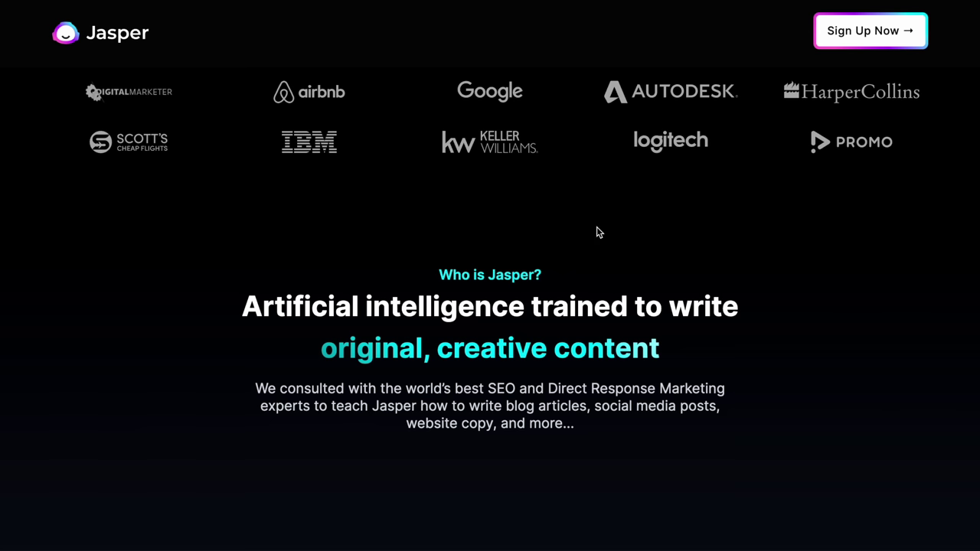
pyautogui.scroll(-9, 599, 232)
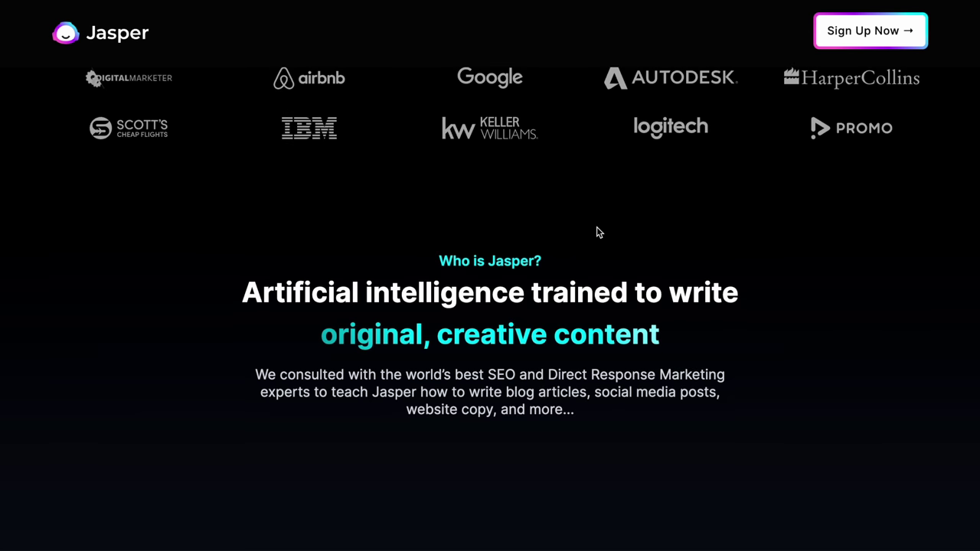
pyautogui.scroll(-12, 496, 249)
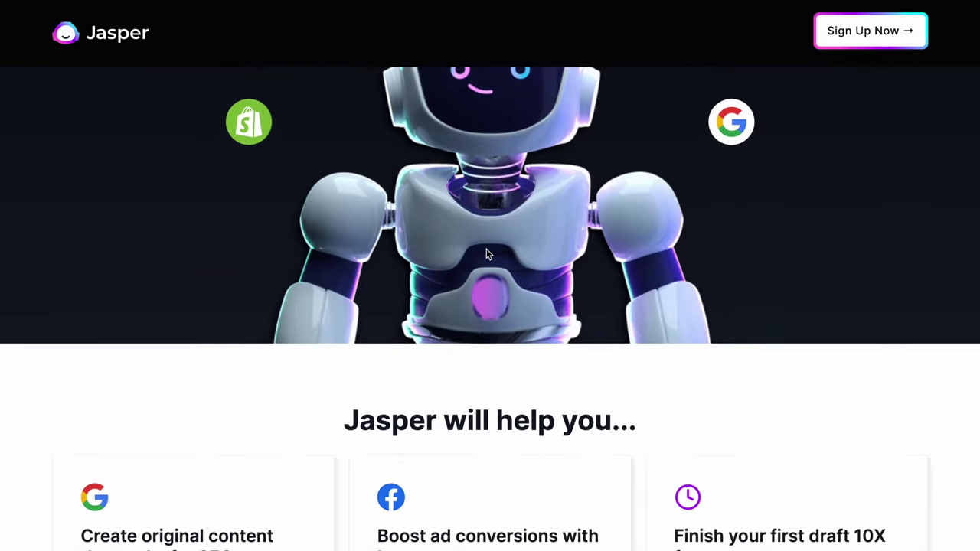
pyautogui.scroll(-8, 486, 248)
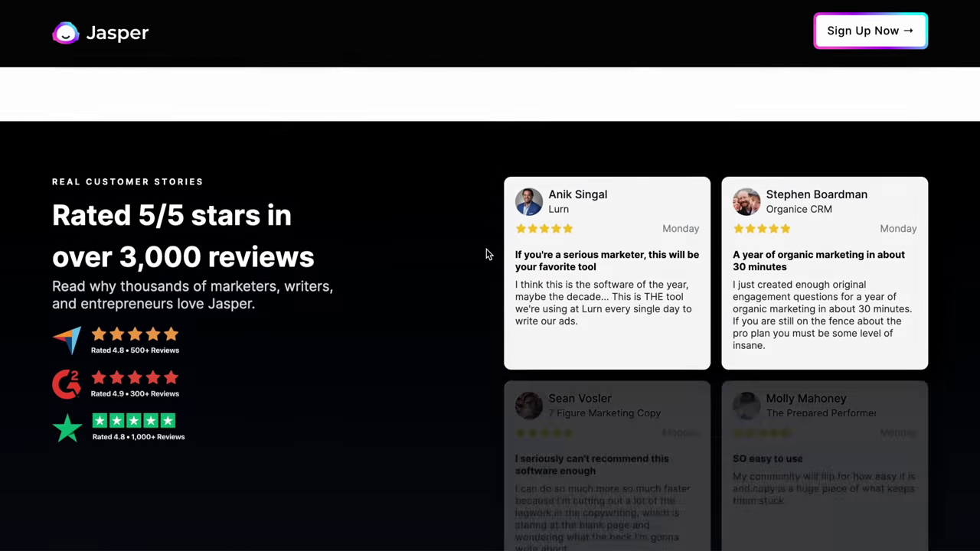
pyautogui.scroll(-5, 578, 289)
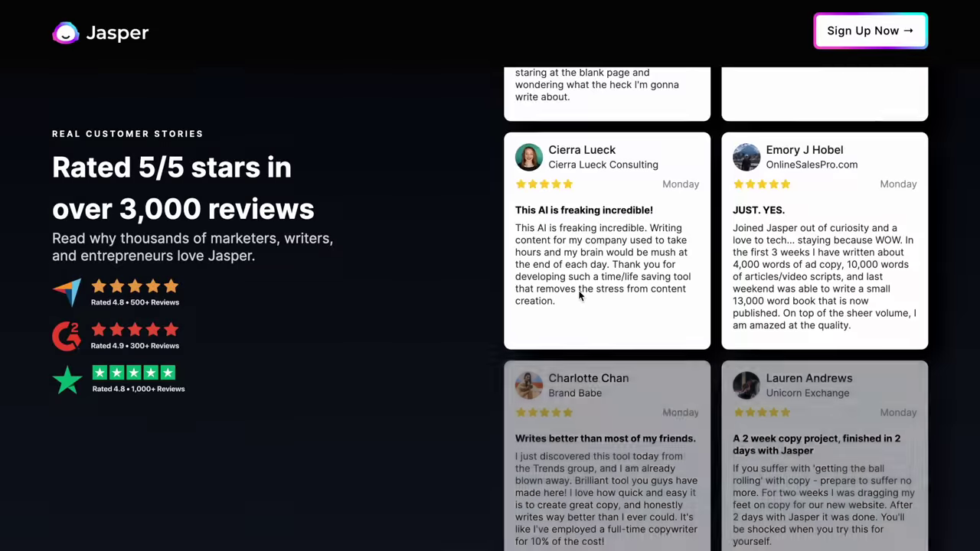
pyautogui.scroll(-9, 638, 293)
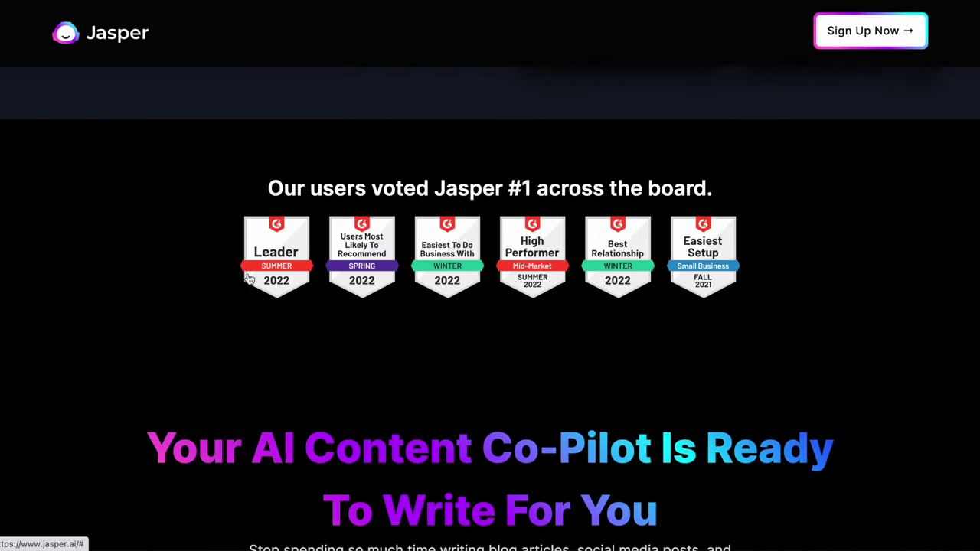
pyautogui.scroll(-7, 763, 242)
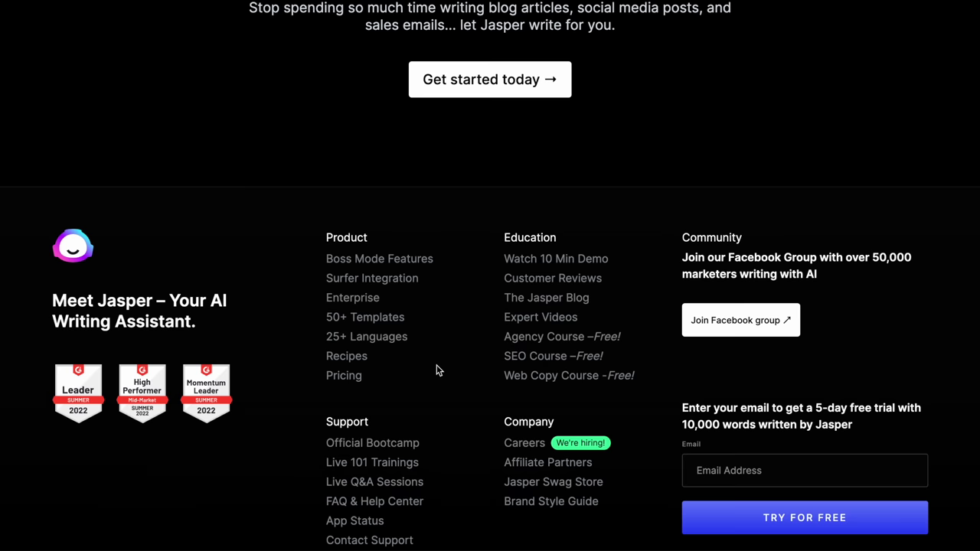
pyautogui.scroll(-3, 438, 371)
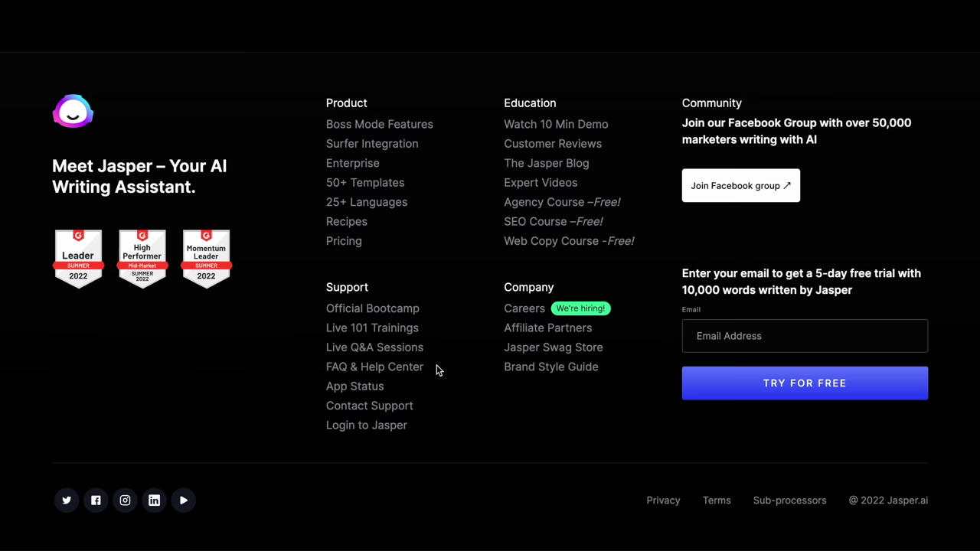
# - Scroll back up the Jasper homepage
pyautogui.scroll(1, 438, 370)
pyautogui.scroll(20, 438, 370)
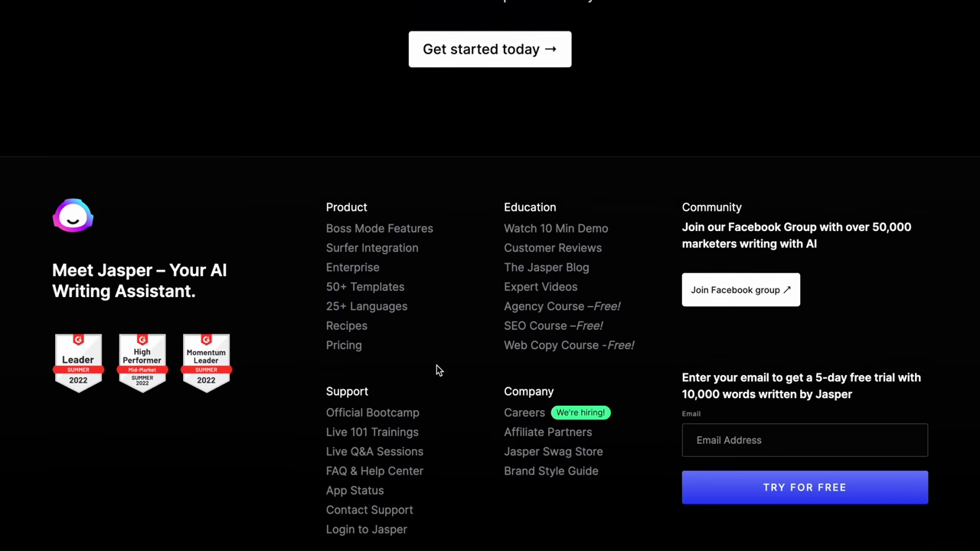
pyautogui.scroll(15, 444, 428)
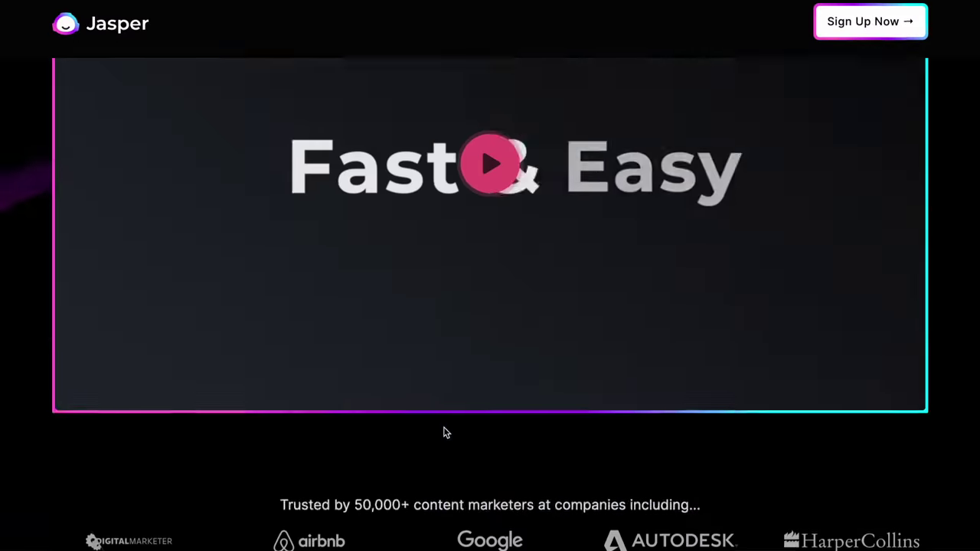
pyautogui.scroll(1, 798, 126)
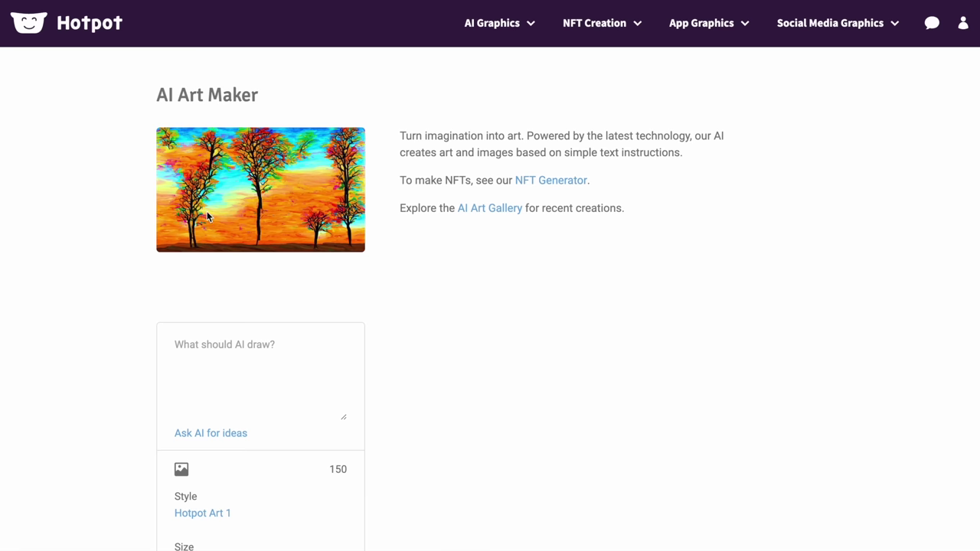
# - Enter the drawing prompt 'Obese person losing weight'
pyautogui.scroll(-1, 219, 351)
pyautogui.click(233, 319)
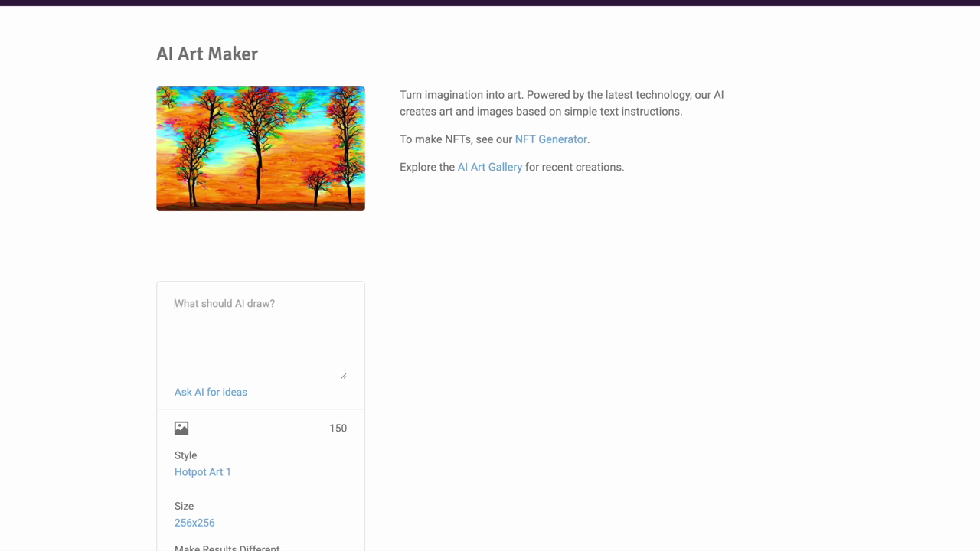
pyautogui.write('Obese perso')
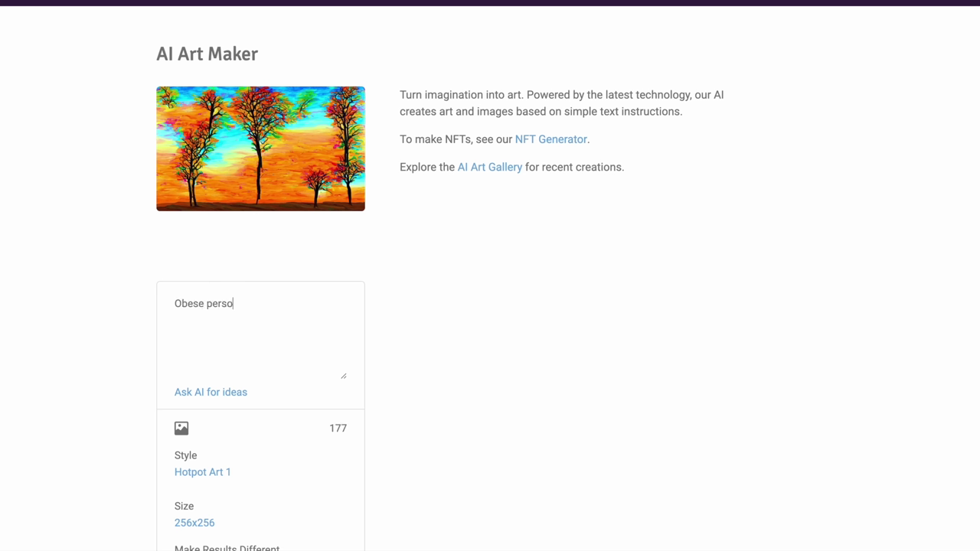
pyautogui.write('n losing w')
pyautogui.press('BackSpace')
pyautogui.hotkey('ctrl', 'a')
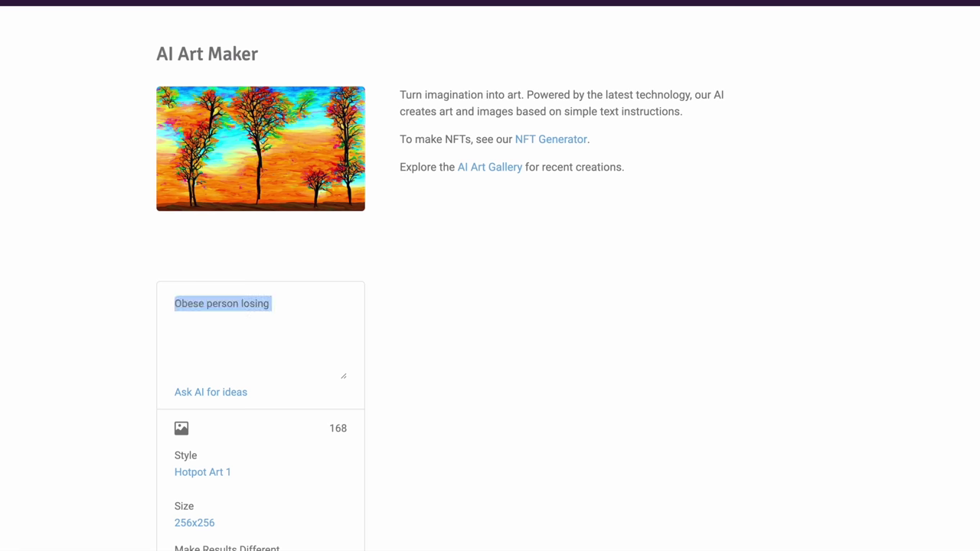
pyautogui.click(273, 303)
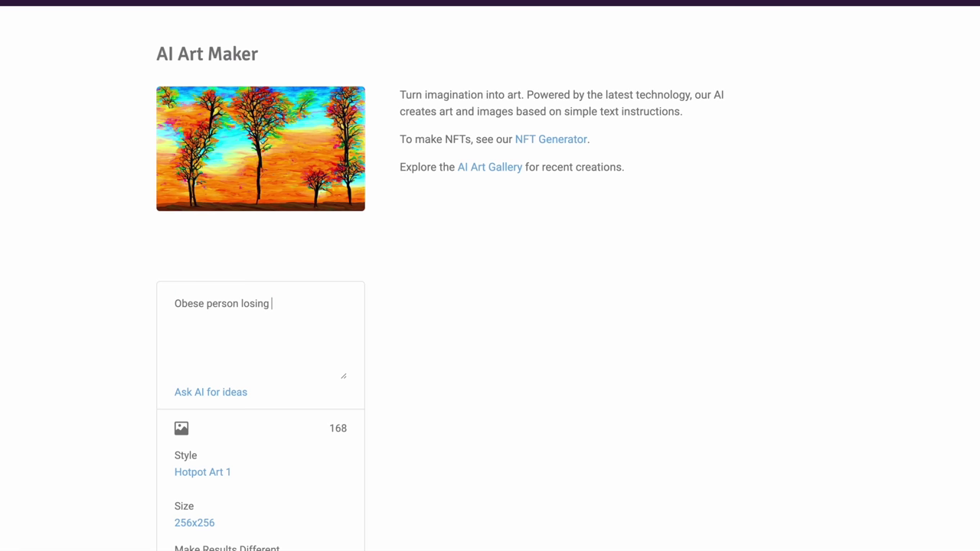
pyautogui.write('weight')
# - Create the Hotpot Art 1 image and review the generated result
pyautogui.scroll(-4, 320, 363)
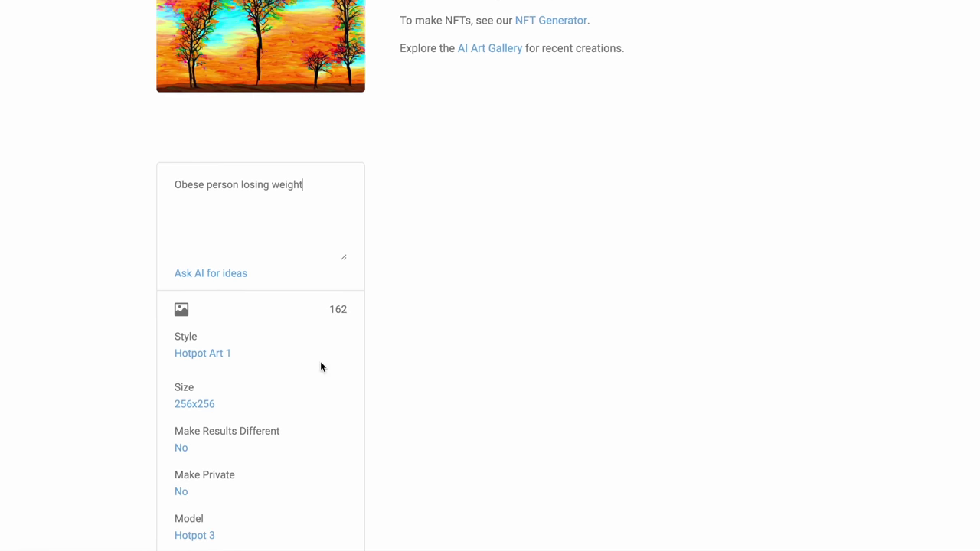
pyautogui.click(262, 378)
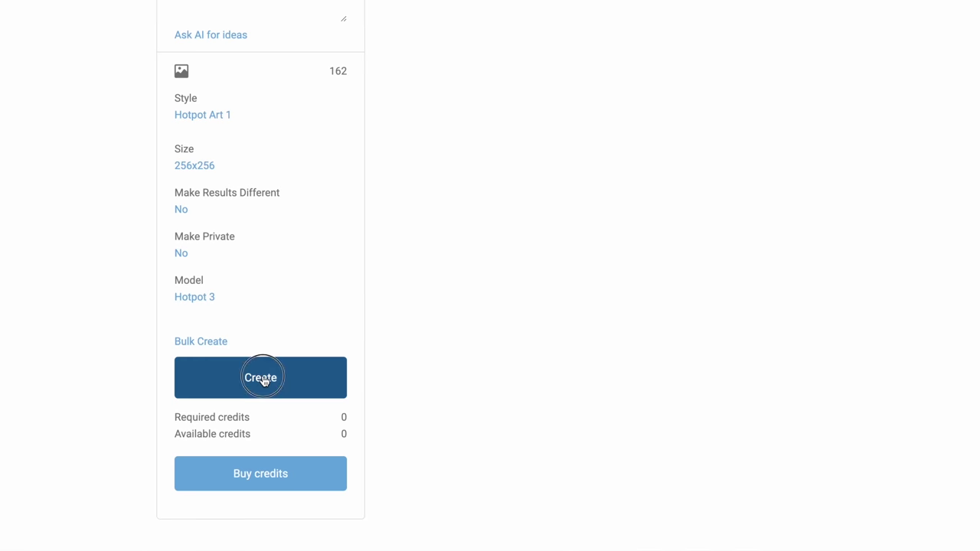
pyautogui.scroll(3, 466, 300)
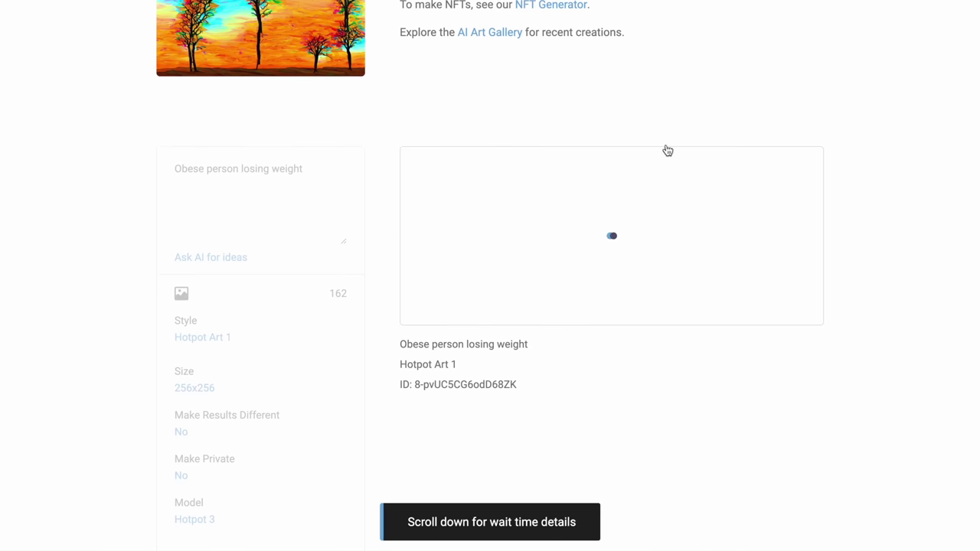
pyautogui.scroll(2, 743, 208)
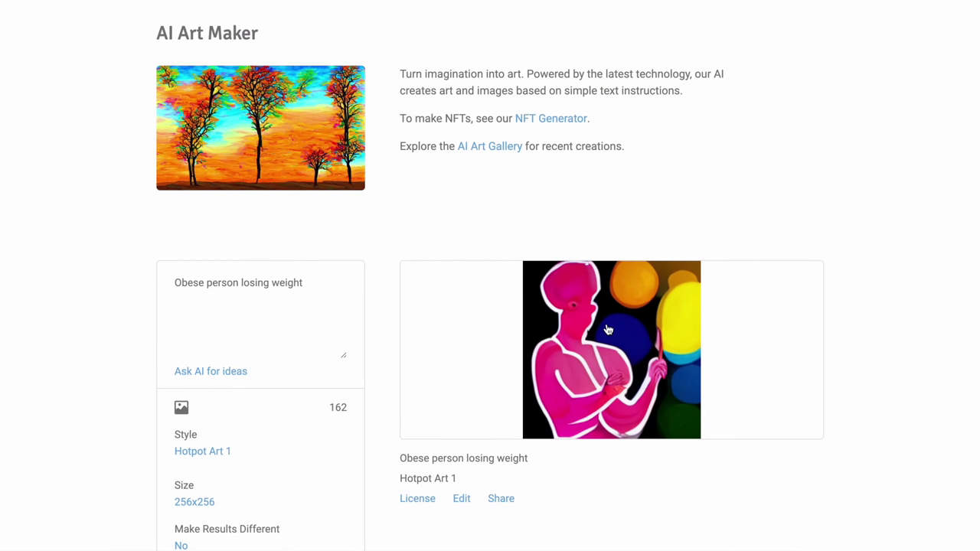
pyautogui.scroll(-1, 607, 330)
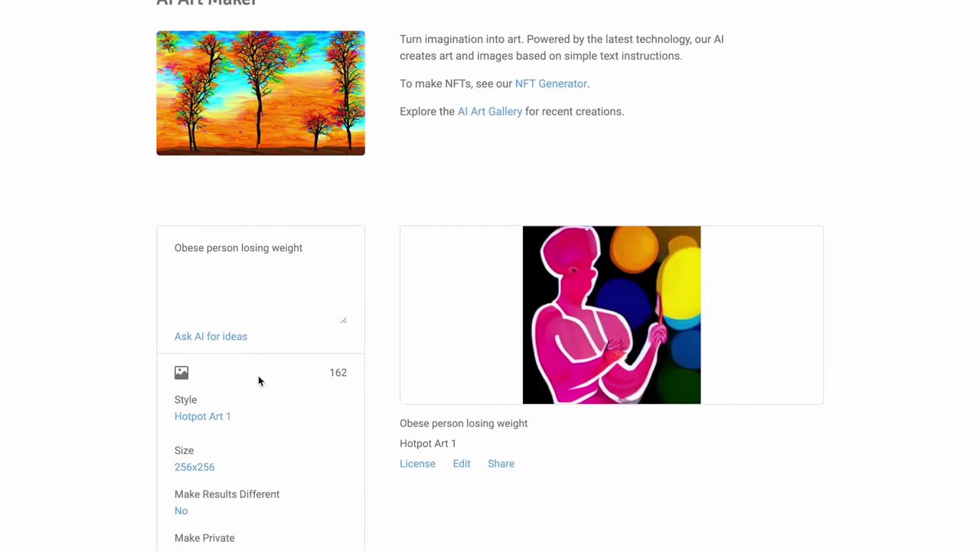
pyautogui.scroll(-2, 258, 375)
# - Switch the art style to Portrait
pyautogui.click(201, 323)
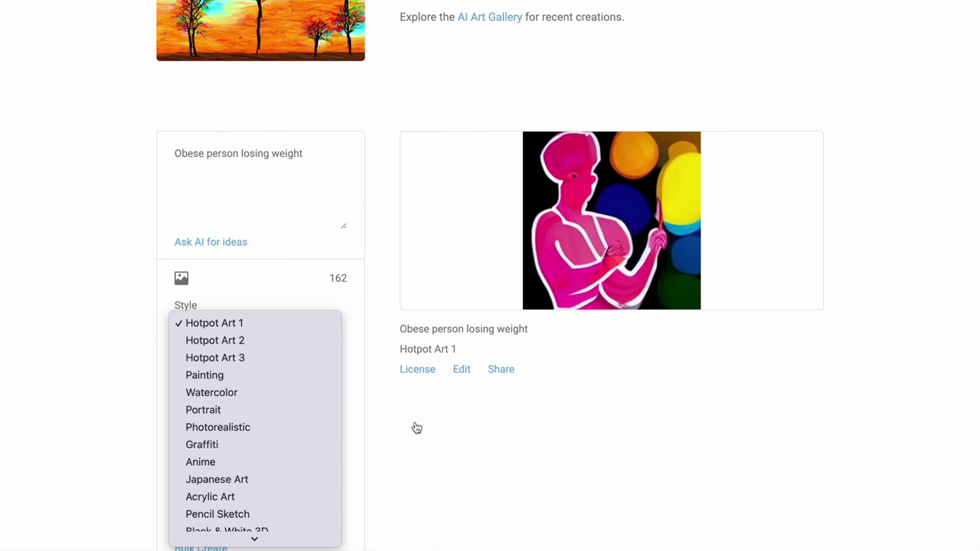
pyautogui.scroll(-1, 239, 428)
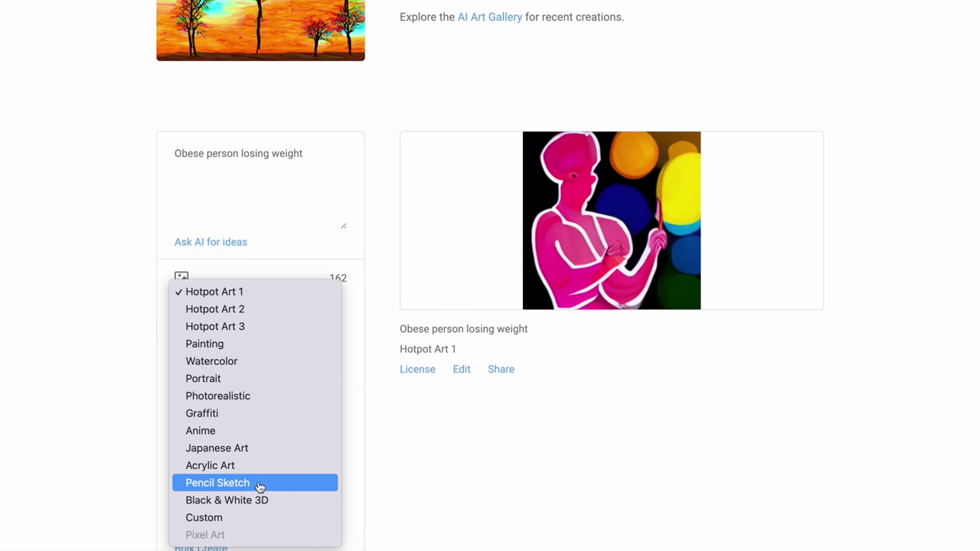
pyautogui.click(246, 379)
pyautogui.scroll(-1, 309, 388)
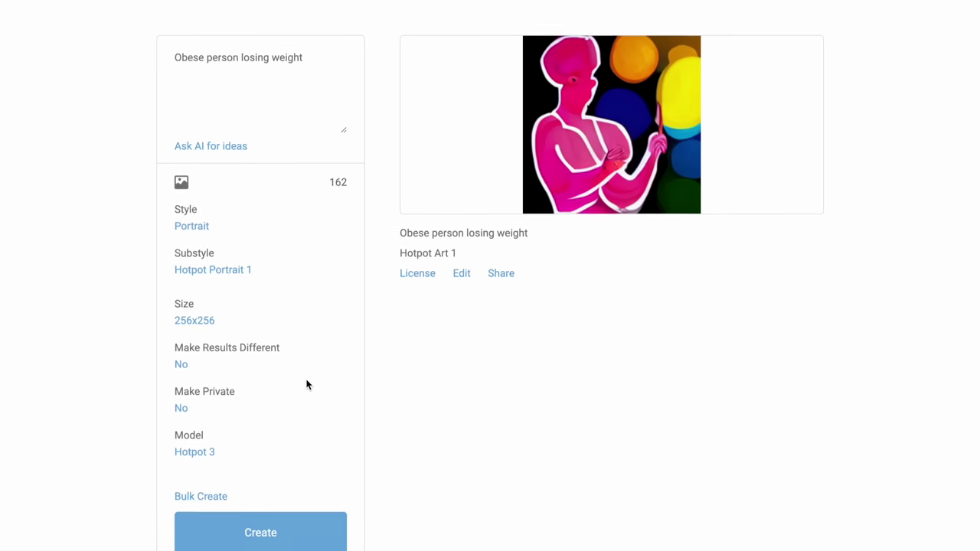
# - Keep substyle Hotpot Portrait 1 and model Hotpot 3, then generate the Portrait image
pyautogui.click(197, 271)
pyautogui.click(394, 357)
pyautogui.click(193, 456)
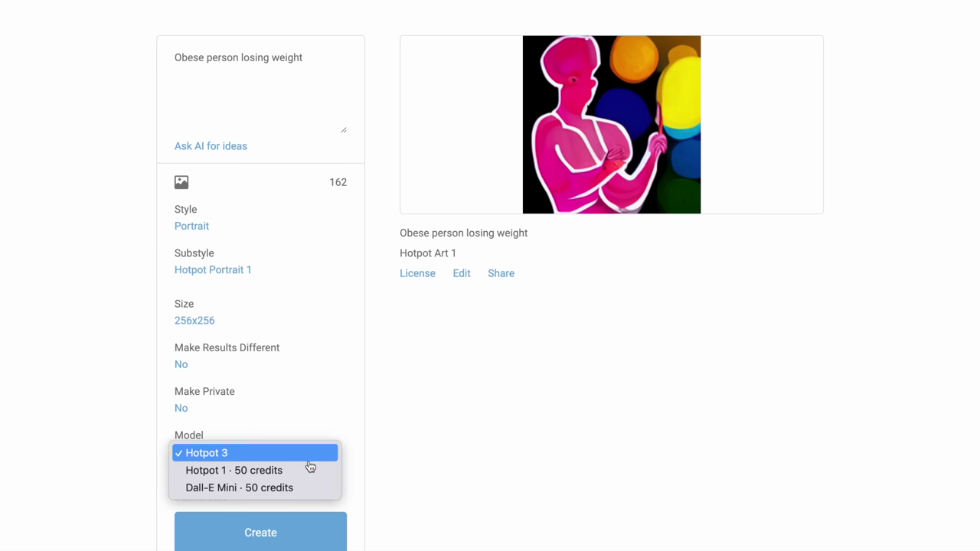
pyautogui.click(362, 438)
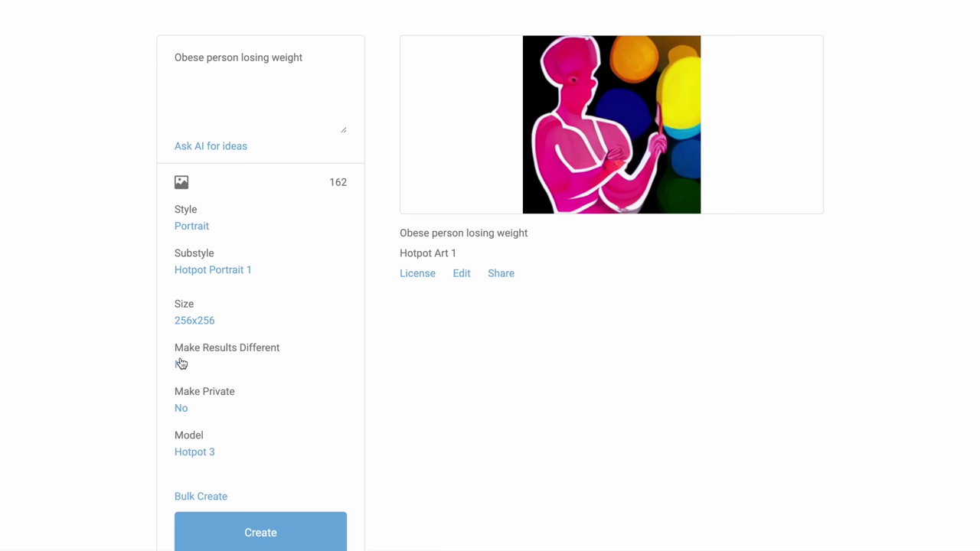
pyautogui.click(299, 539)
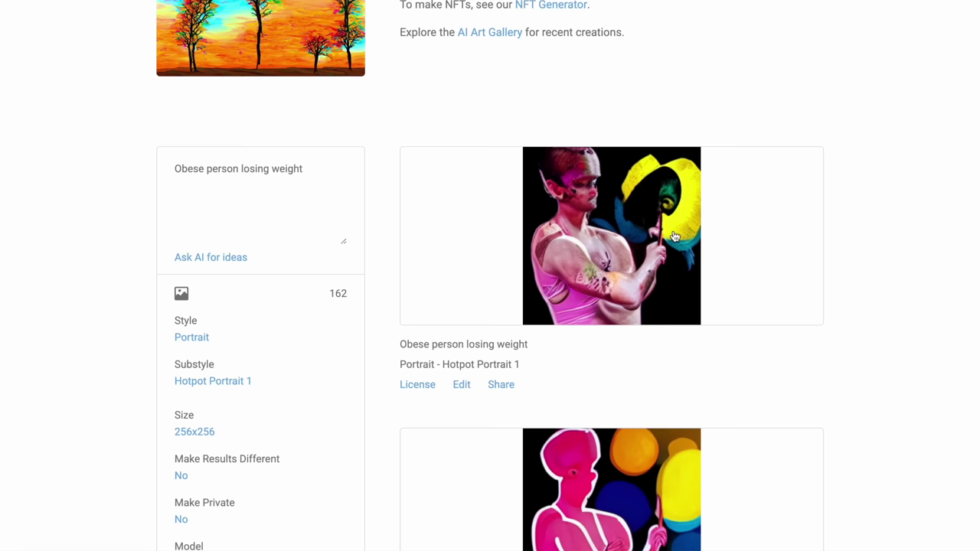
pyautogui.scroll(3, 674, 235)
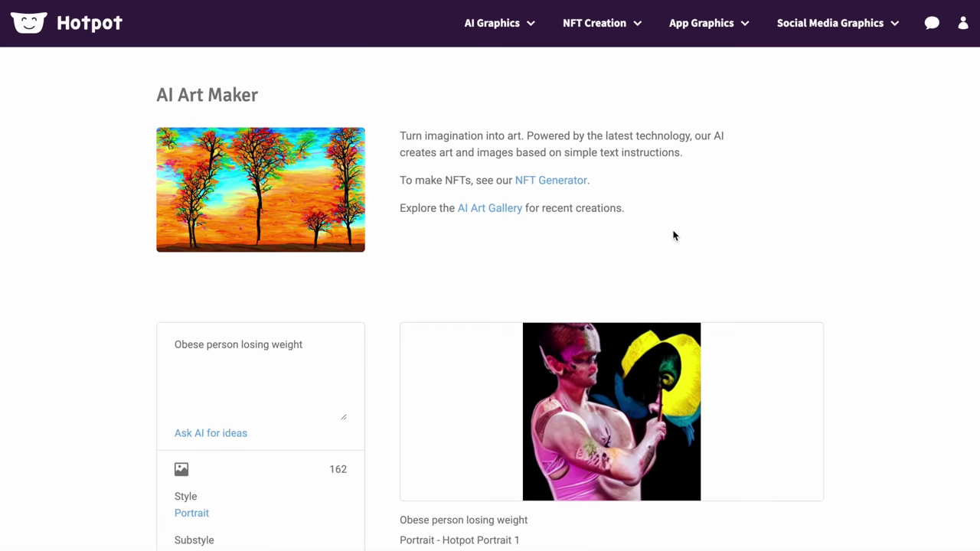